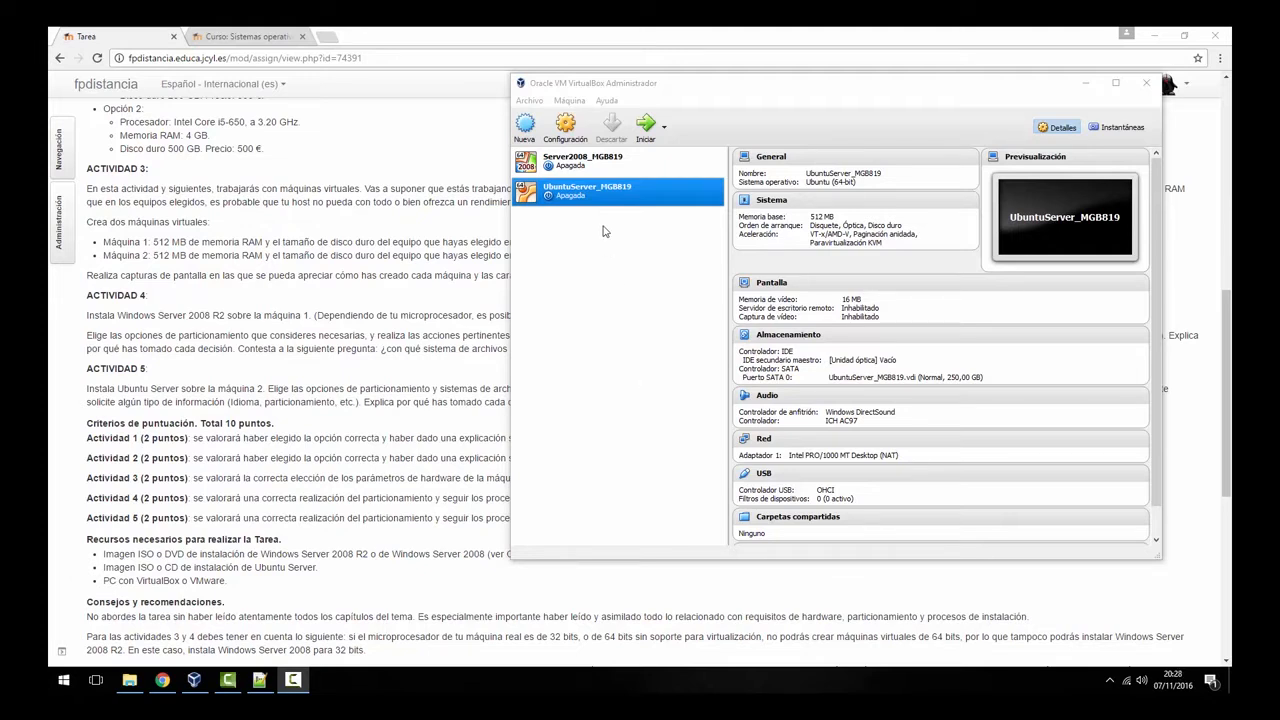
# - In the VM's storage settings, mount ubuntu-16.04.1-server-amd64.iso in the empty optical drive and save
pyautogui.rightClick(604, 186)
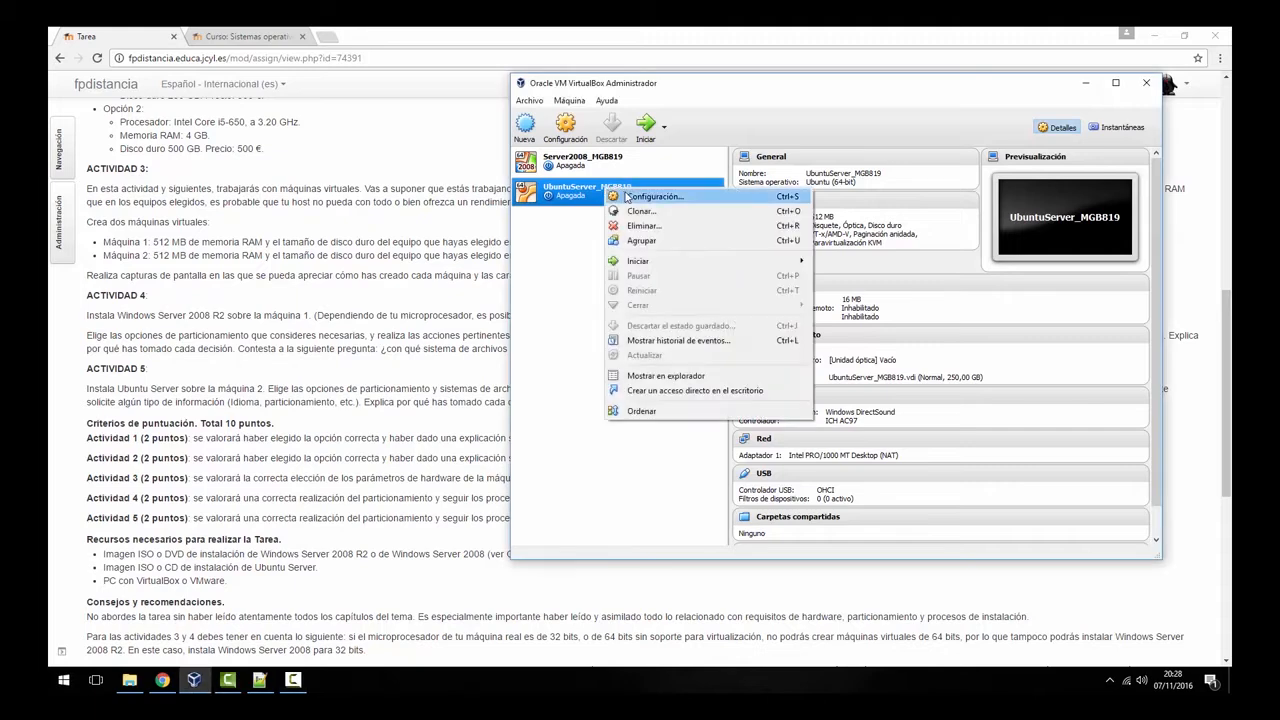
pyautogui.click(665, 195)
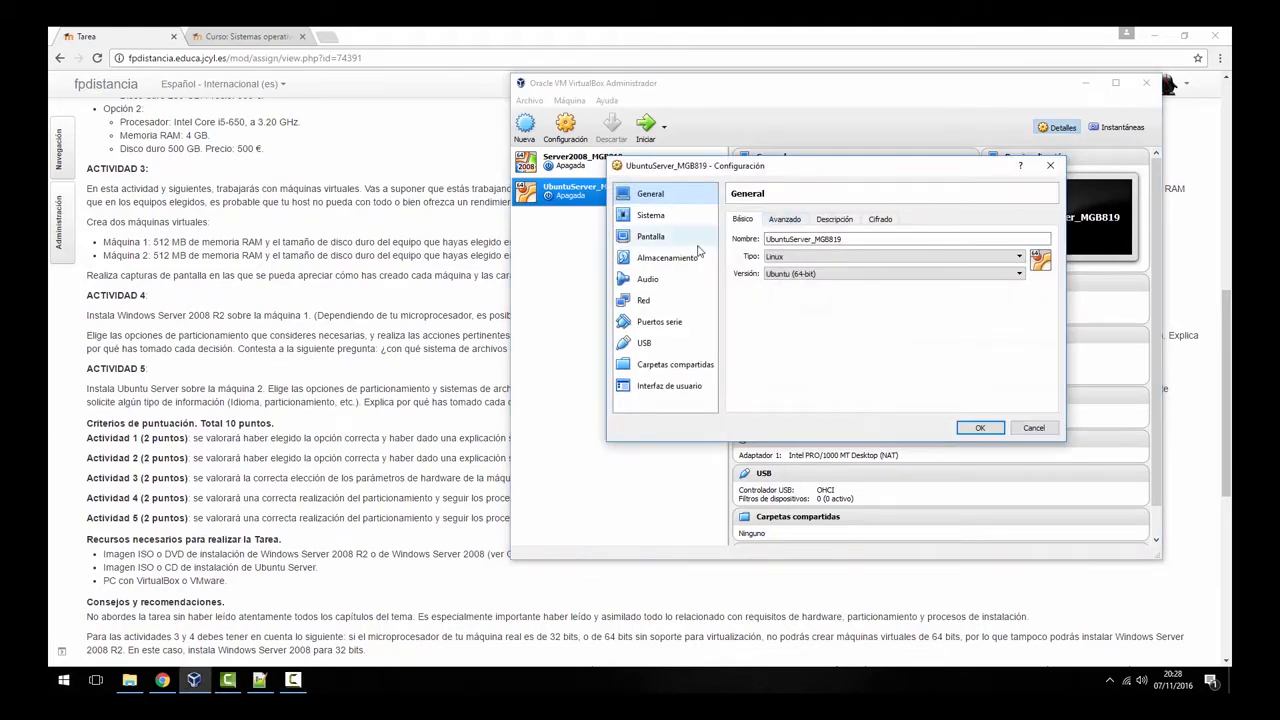
pyautogui.click(688, 261)
pyautogui.click(766, 248)
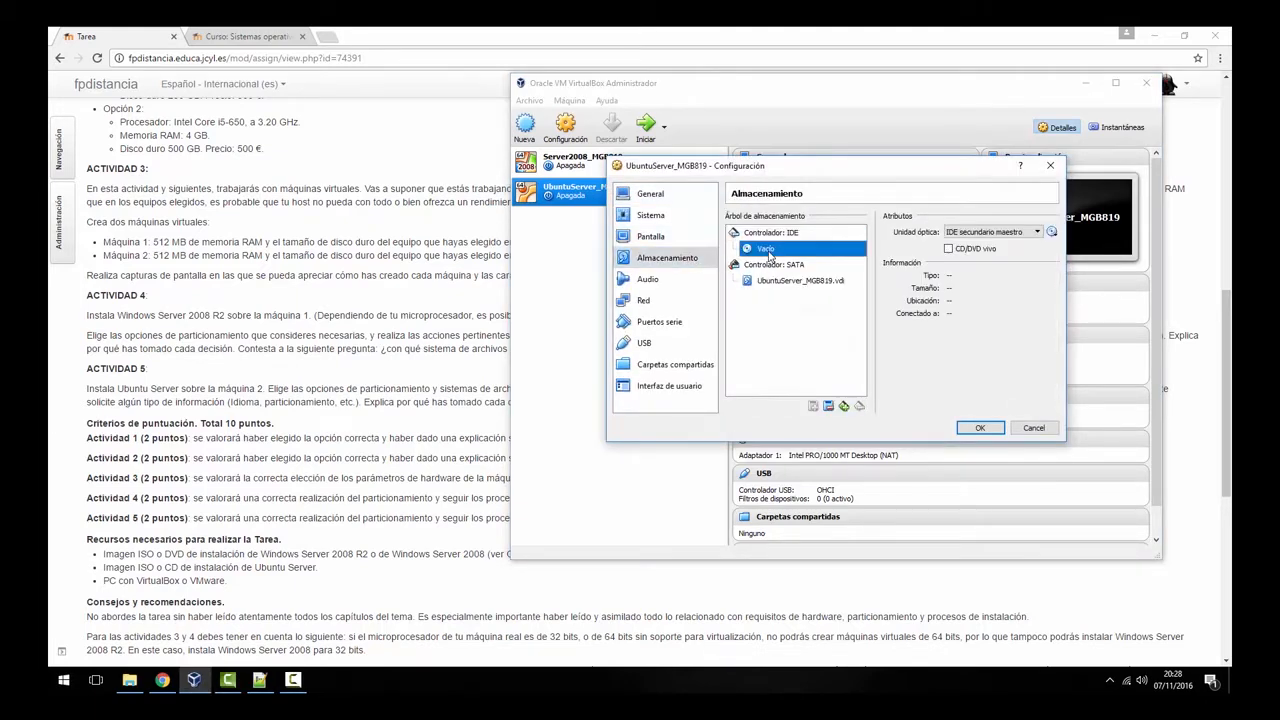
pyautogui.click(1052, 232)
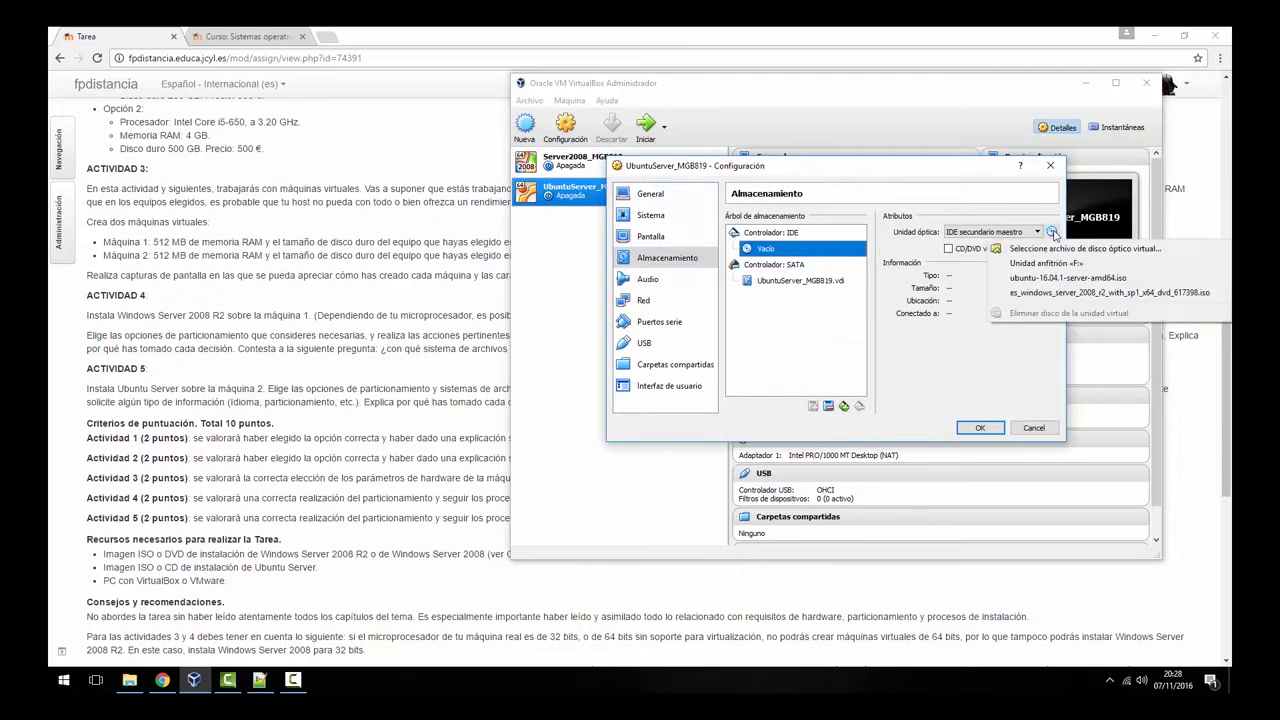
pyautogui.click(1060, 252)
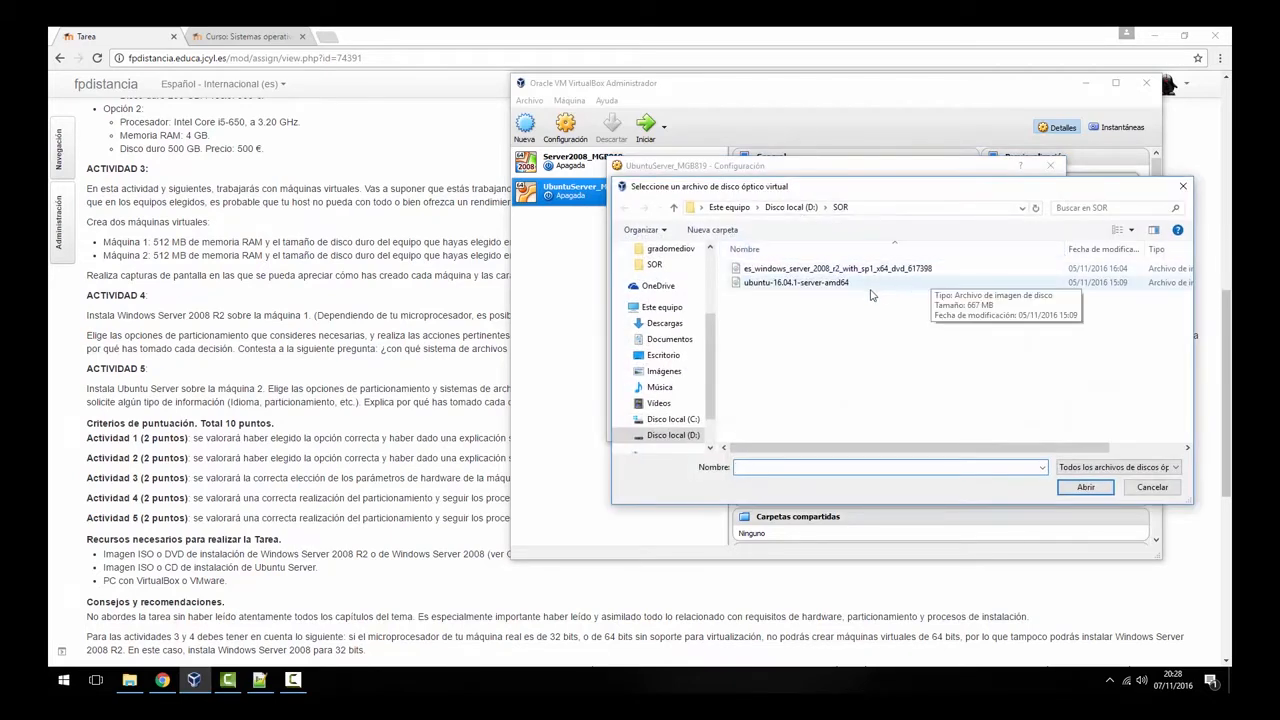
pyautogui.doubleClick(777, 284)
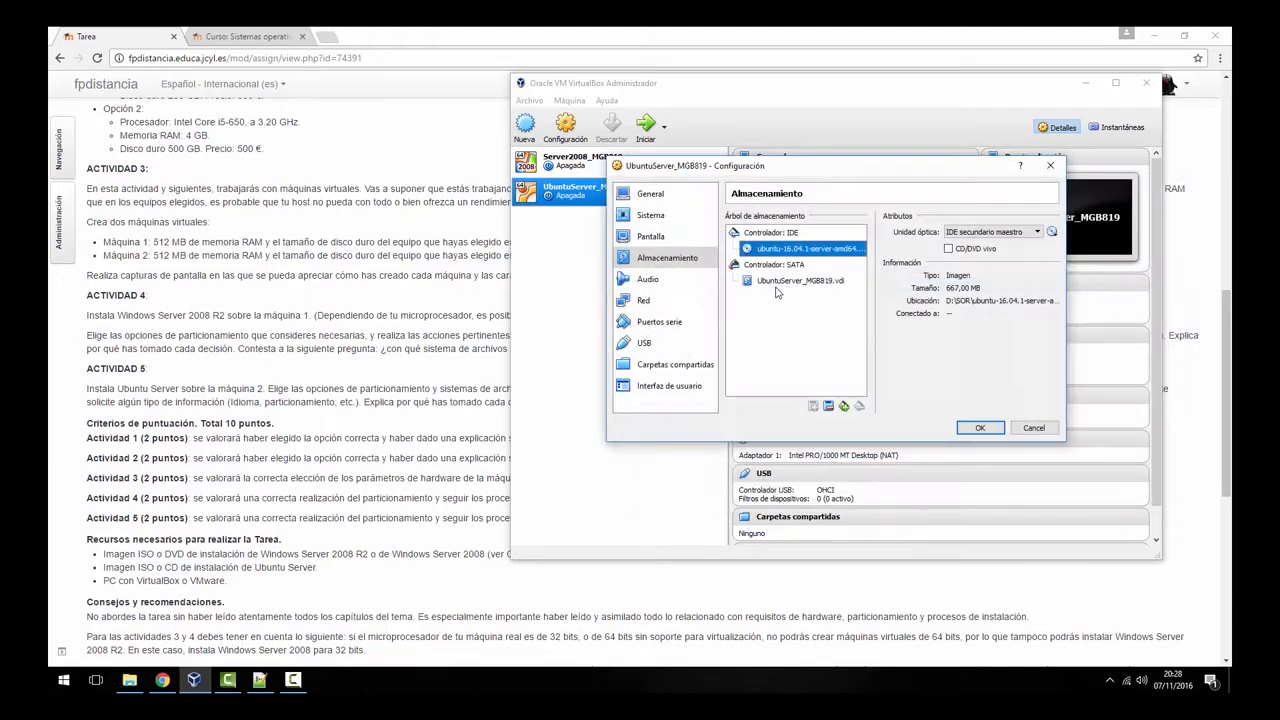
pyautogui.click(981, 428)
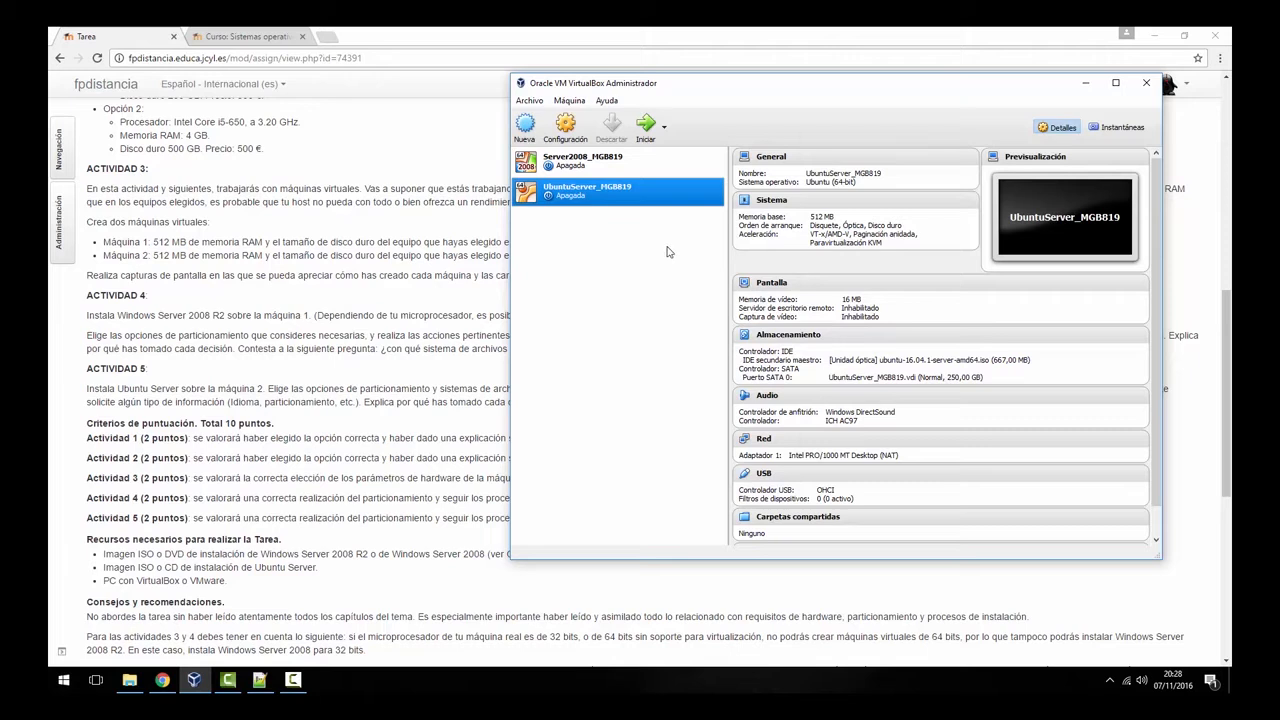
# - Start the UbuntuServer_MGB819 VM, pick Español as the installer language and choose Instalar Ubuntu Server
pyautogui.click(636, 133)
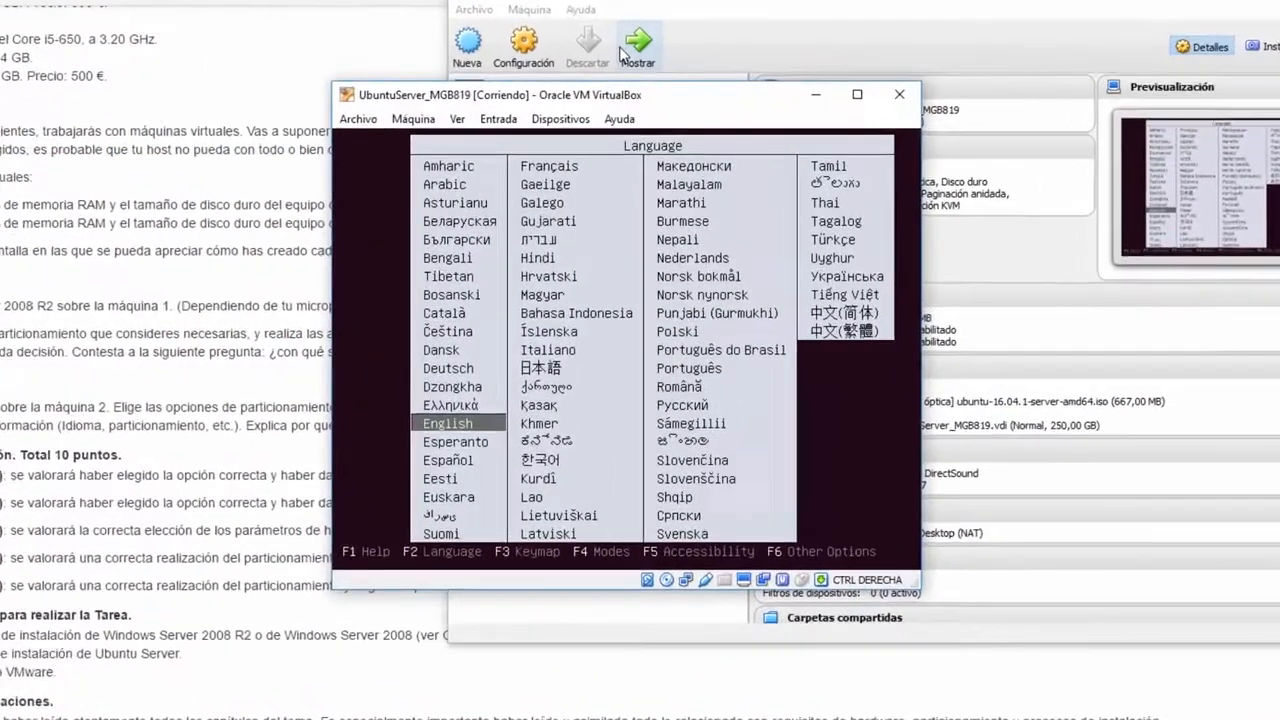
pyautogui.press('Down')
pyautogui.press('Down')
pyautogui.press('Return')
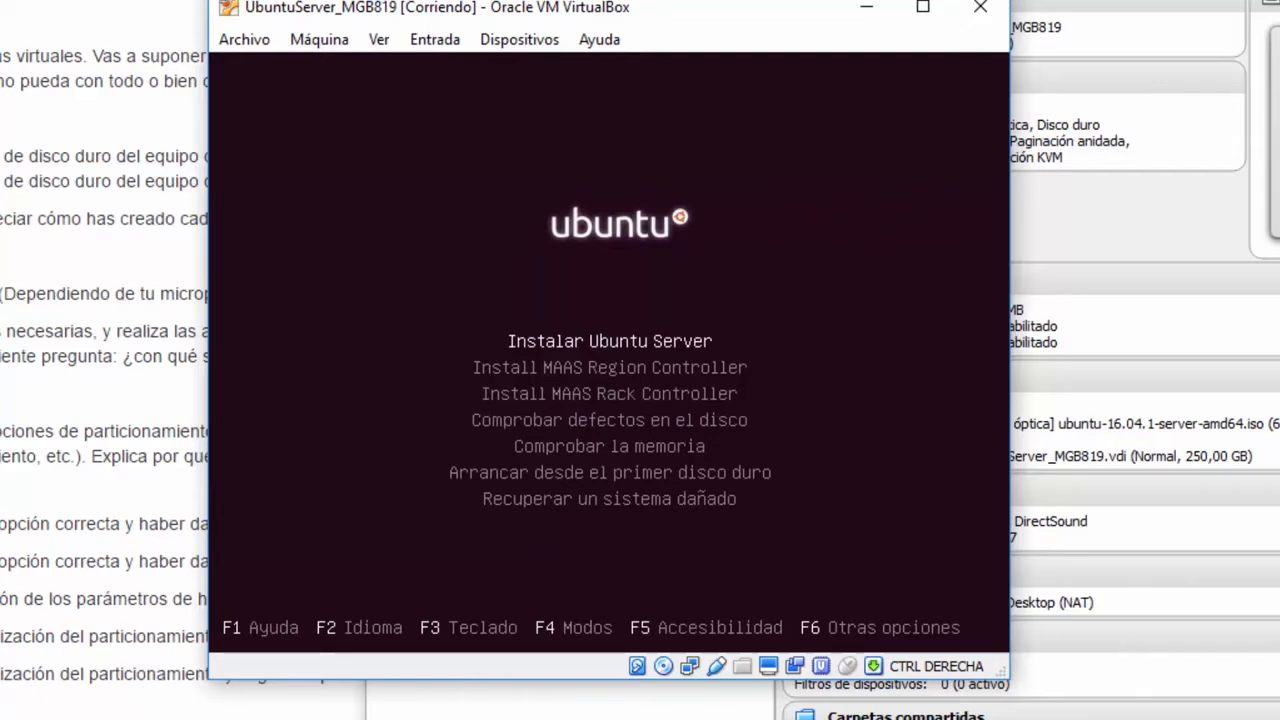
pyautogui.press('Return')
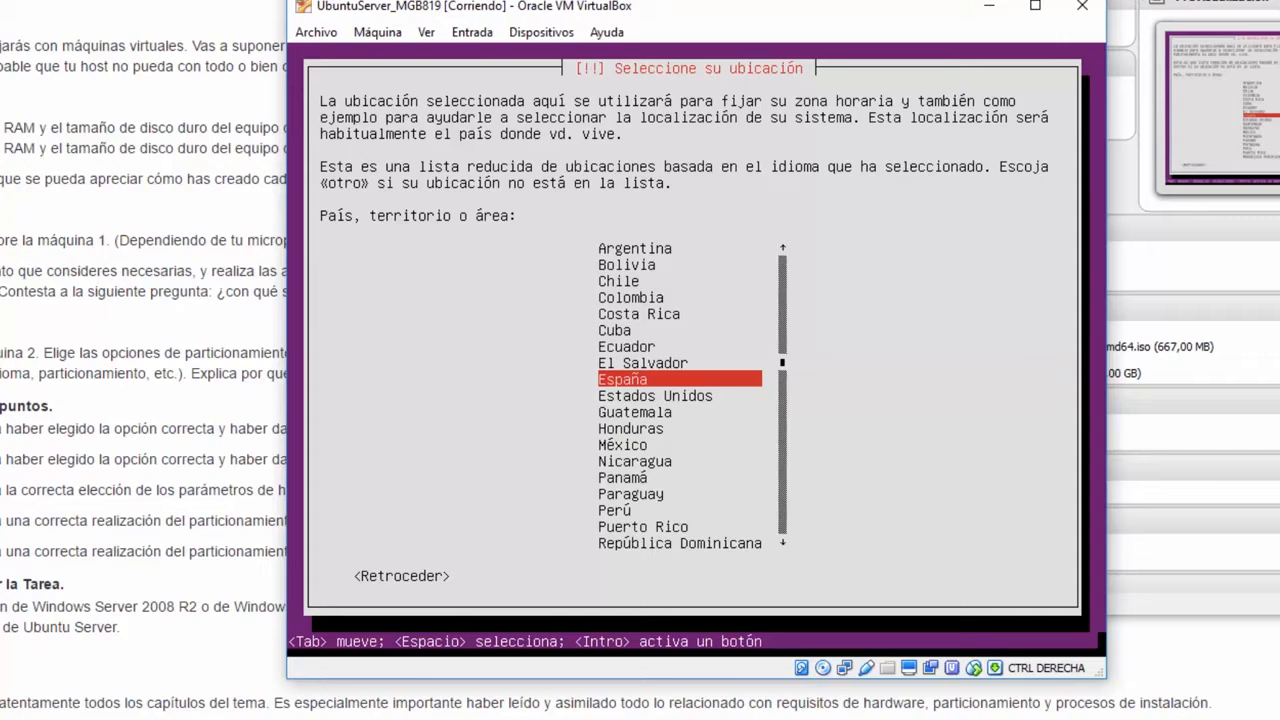
# - Select España as the location, skip keyboard detection, and confirm the Spanish keyboard layout
pyautogui.press('Return')
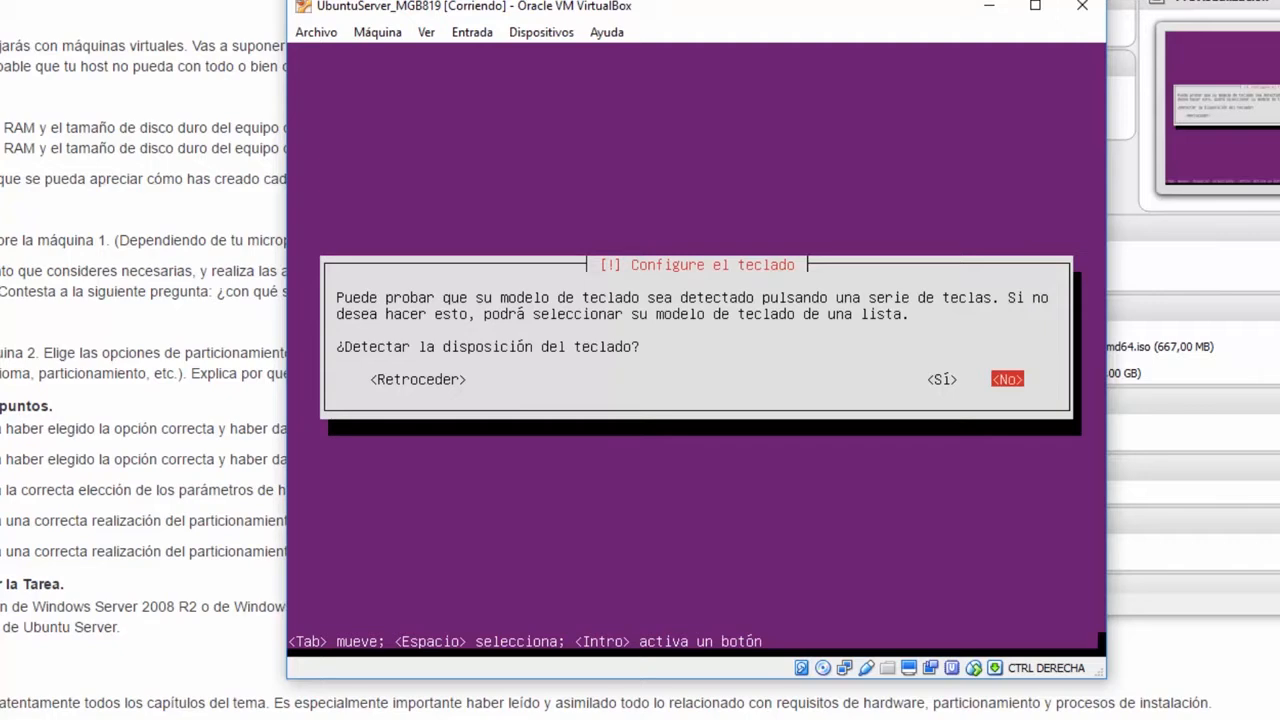
pyautogui.press('Return')
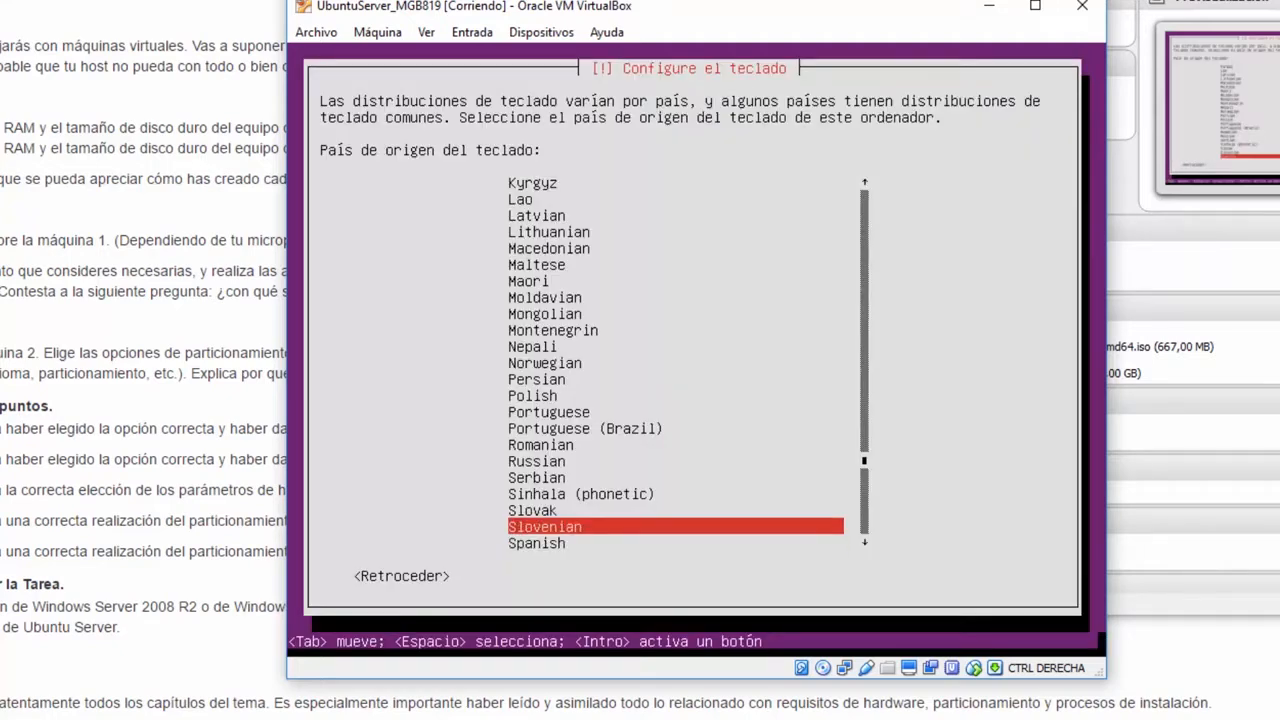
pyautogui.press('Return')
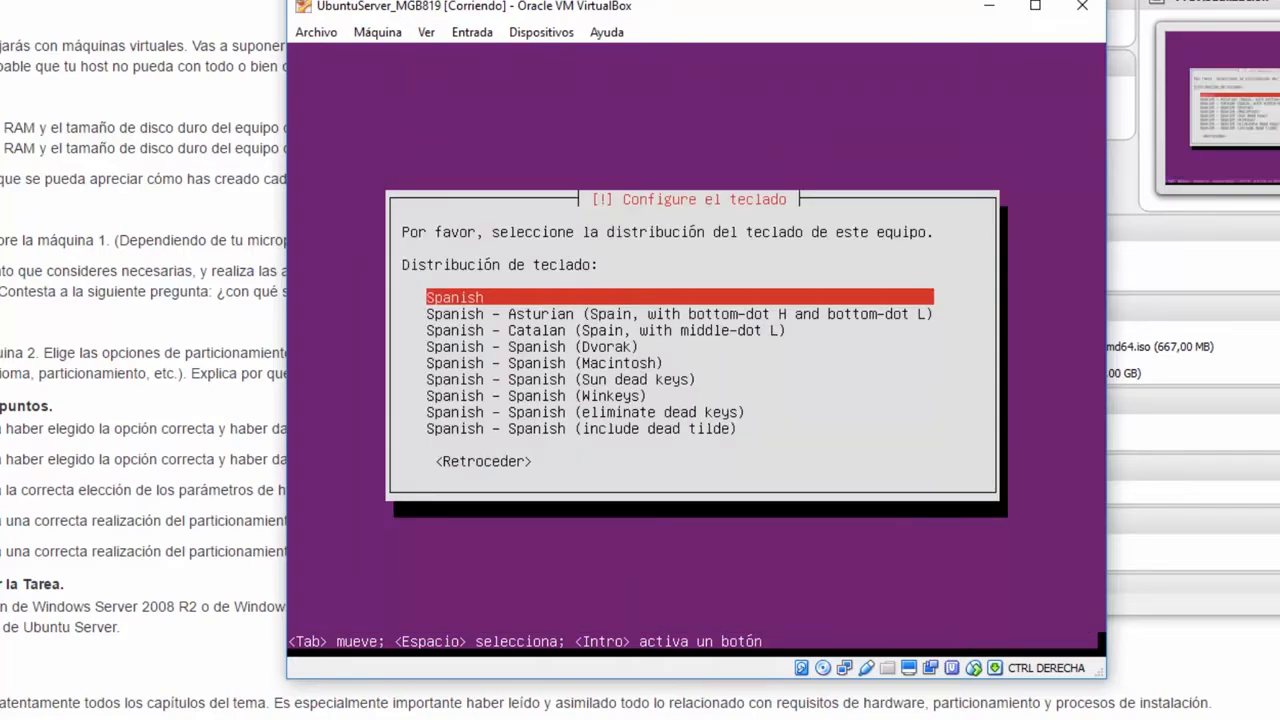
pyautogui.press('Return')
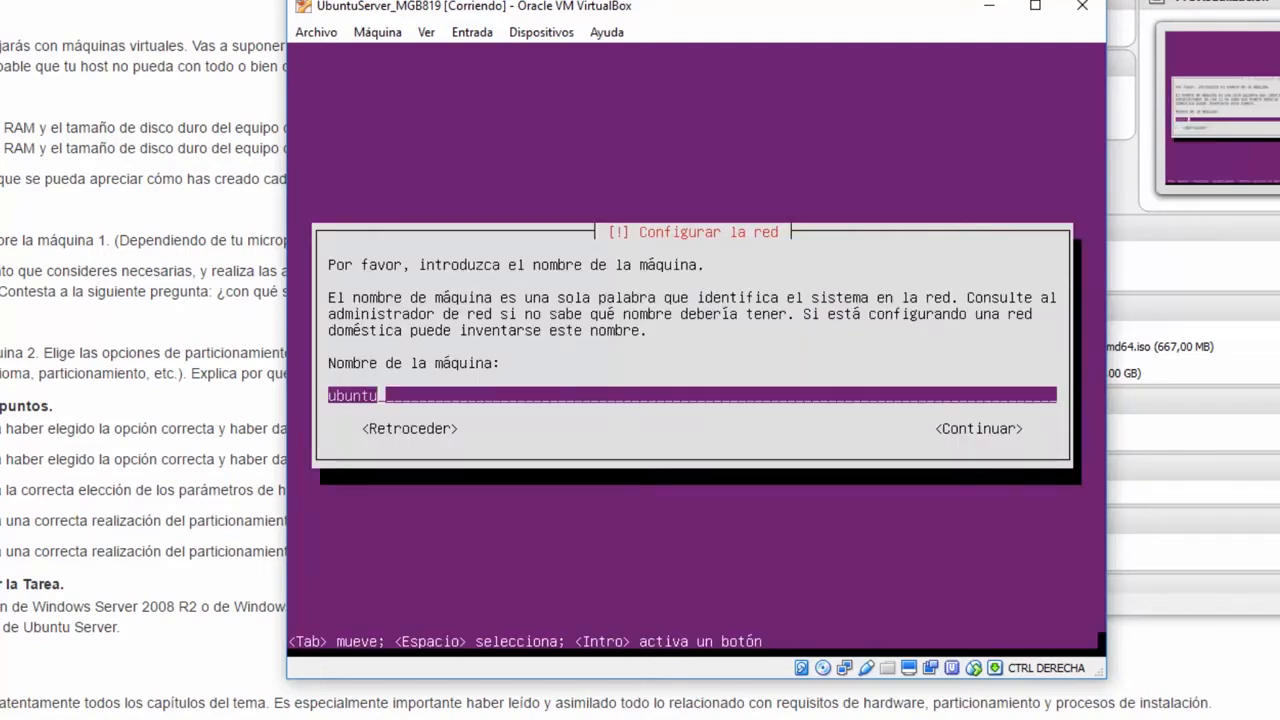
# - Replace the default hostname 'ubuntu' with ubuntus01o01 and continue
pyautogui.press('BackSpace')
pyautogui.press('BackSpace')
pyautogui.press('BackSpace')
pyautogui.press('BackSpace')
pyautogui.press('BackSpace')
pyautogui.press('BackSpace')
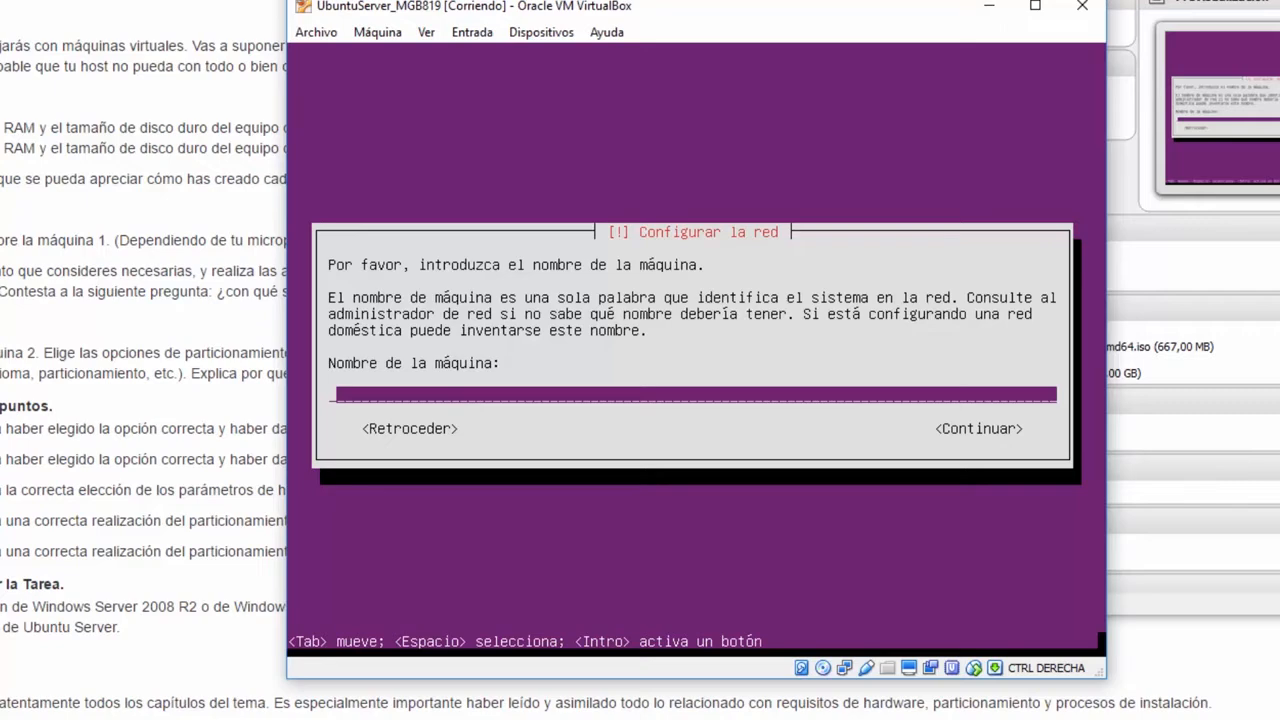
pyautogui.write('ubuntus01')
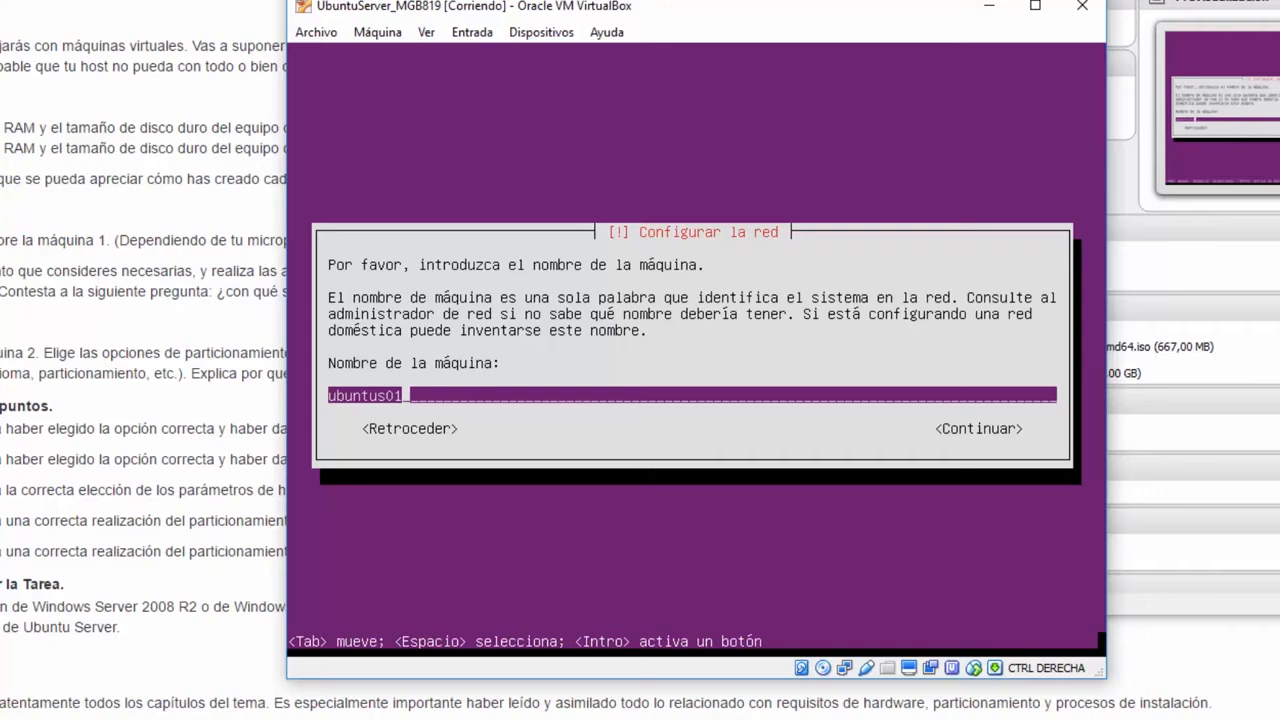
pyautogui.write('o01')
pyautogui.press('Tab')
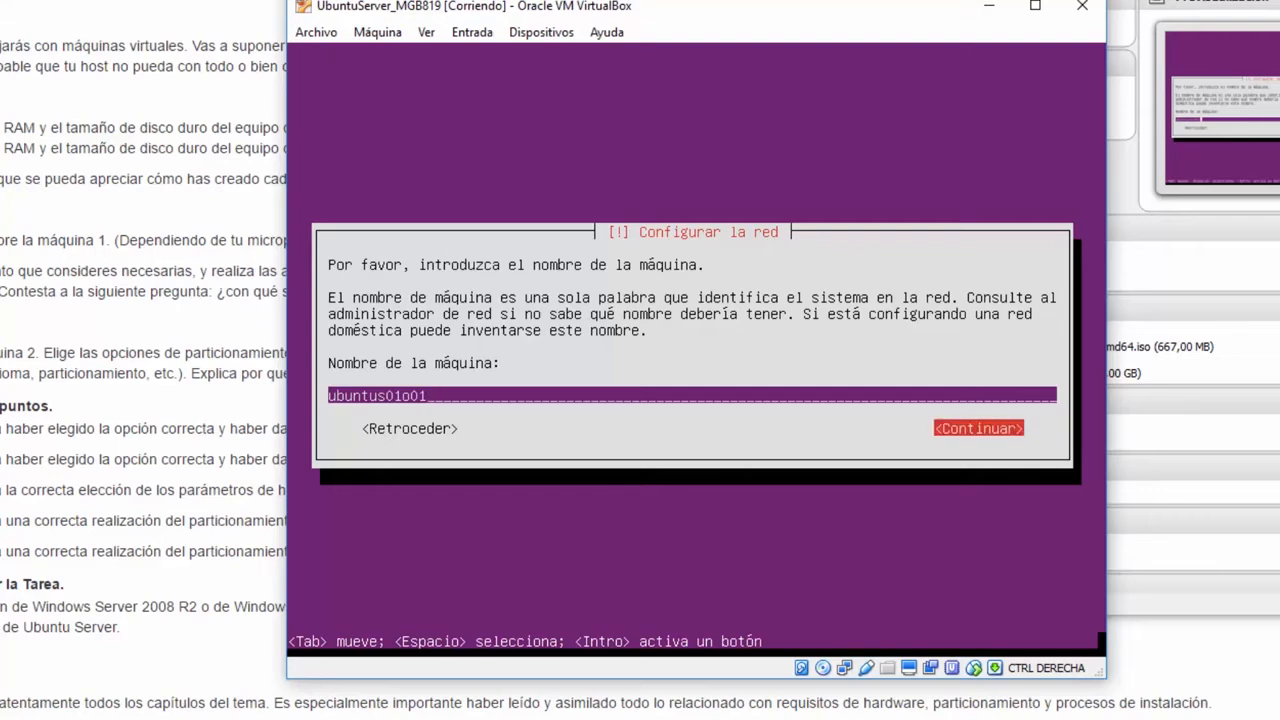
pyautogui.press('Return')
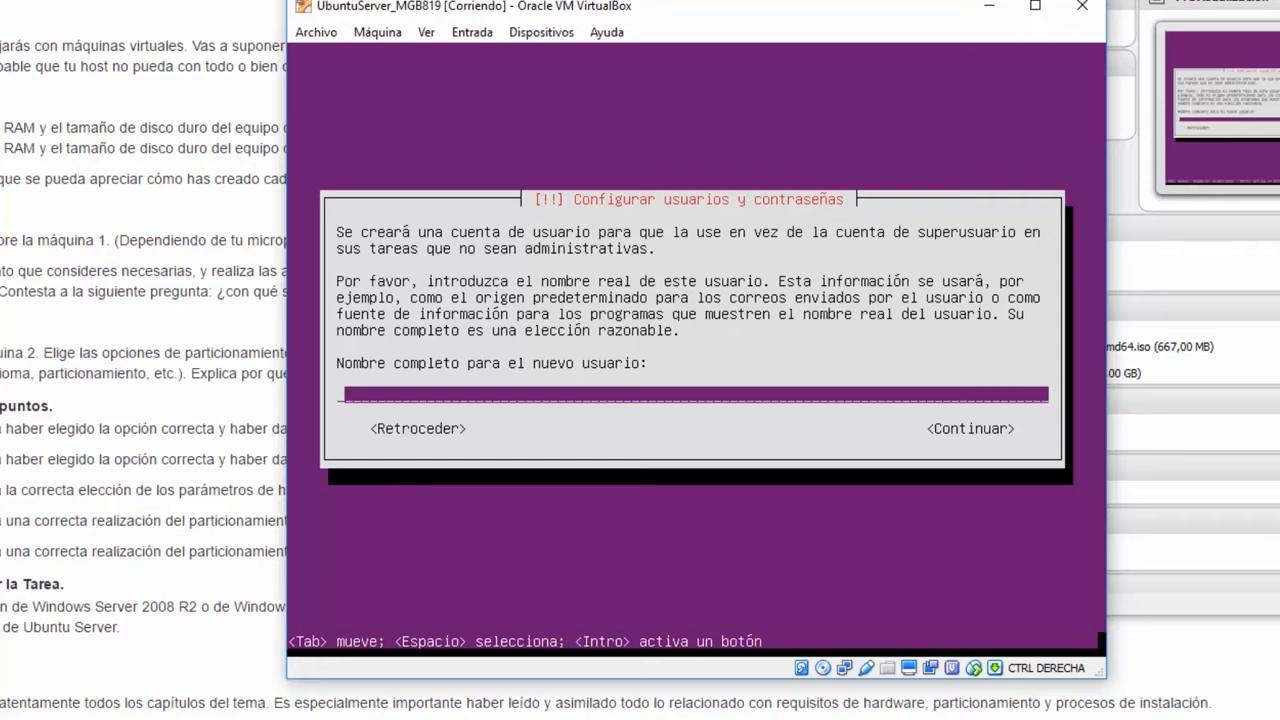
# - Enter the new user's full name, fixing a typo at its end
pyautogui.write('Marcos Gonz')
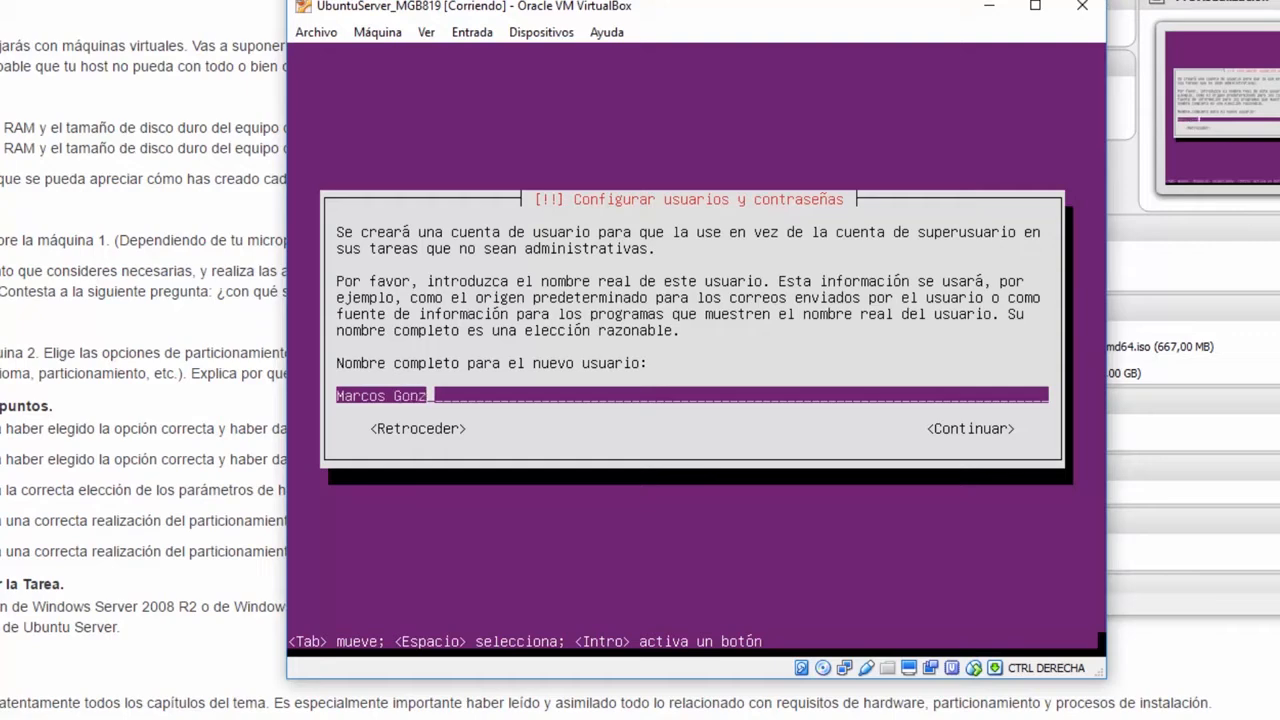
pyautogui.write('alez Benitio')
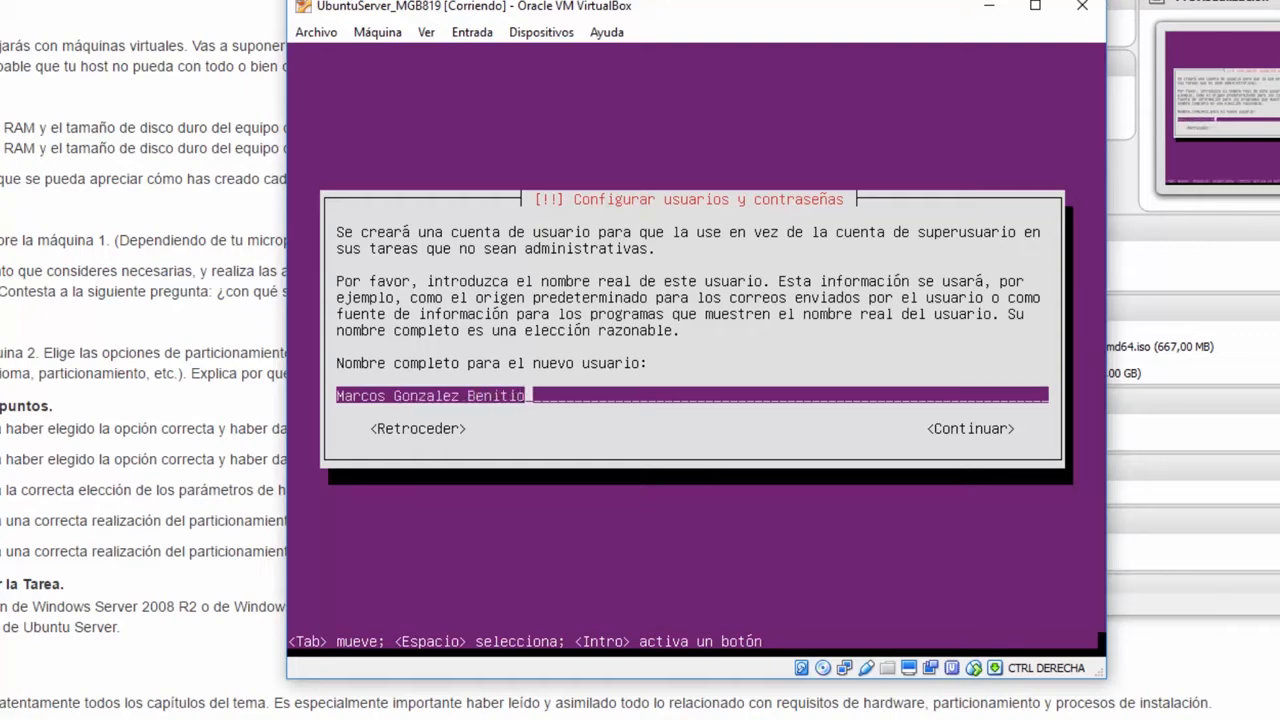
pyautogui.press('BackSpace')
pyautogui.press('BackSpace')
pyautogui.write('o')
pyautogui.press('Return')
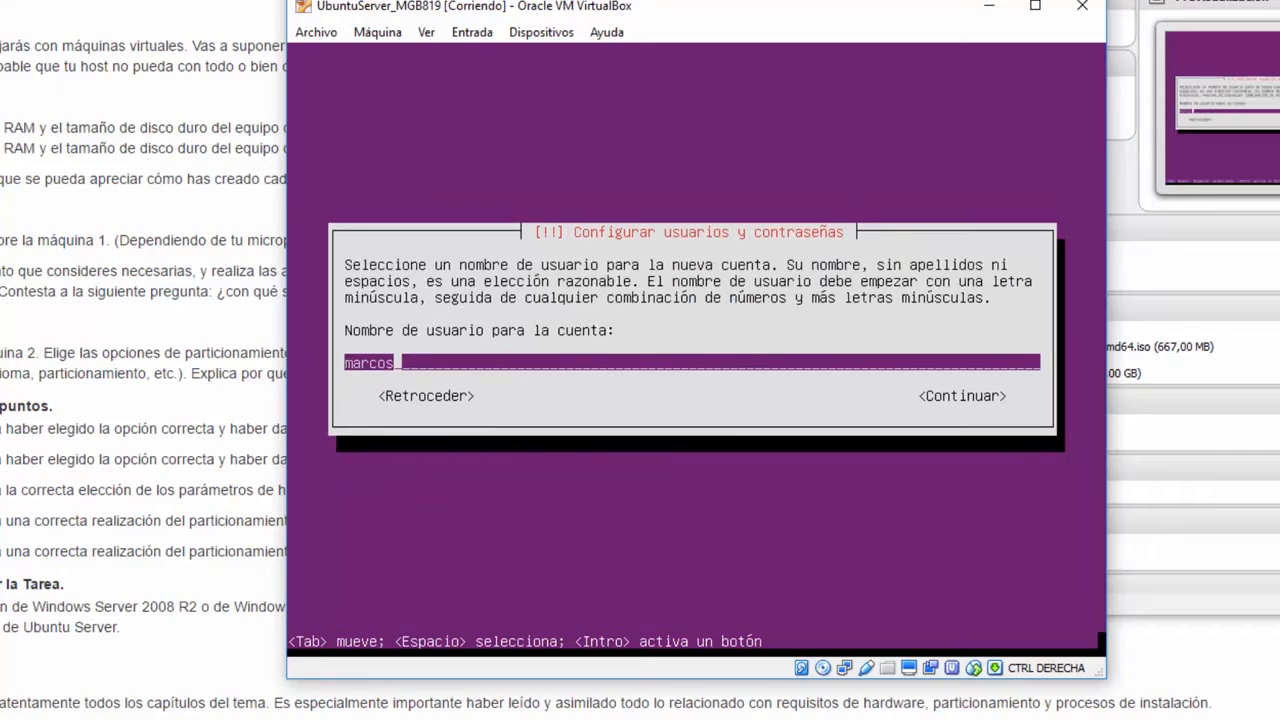
# - Complete the suggested account username and continue to the password step
pyautogui.write('gb')
pyautogui.press('Tab')
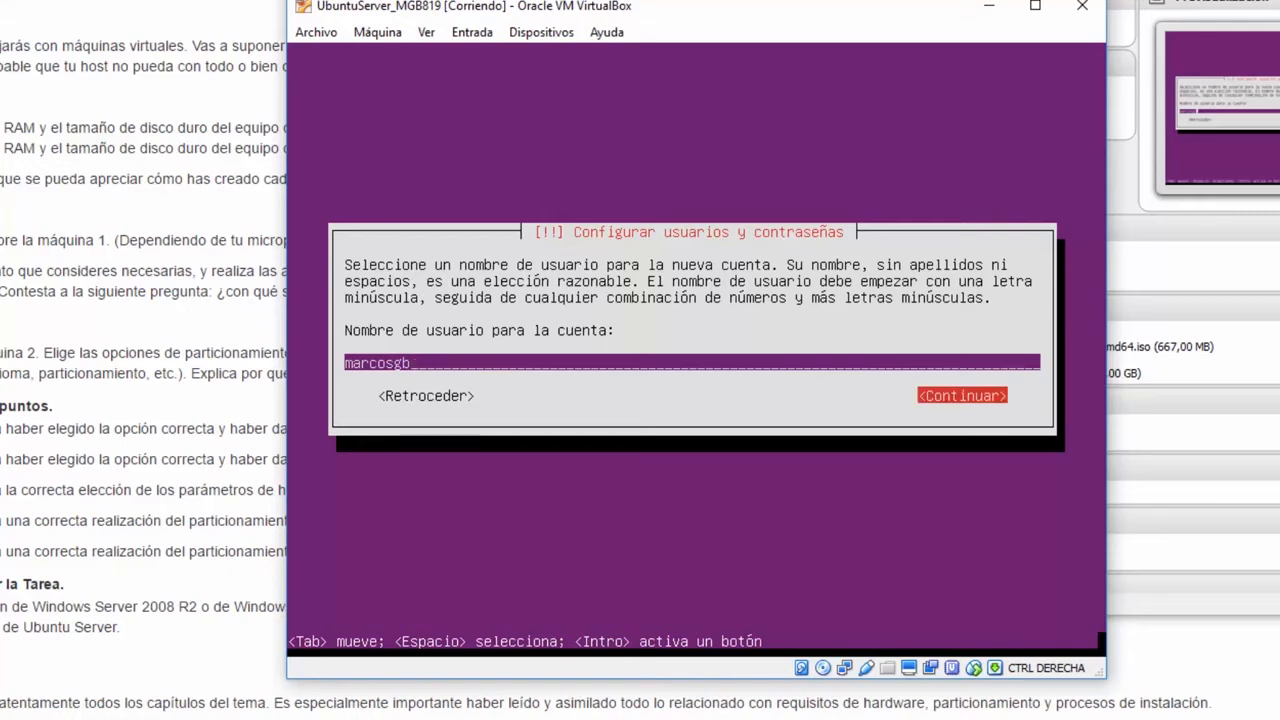
pyautogui.press('Return')
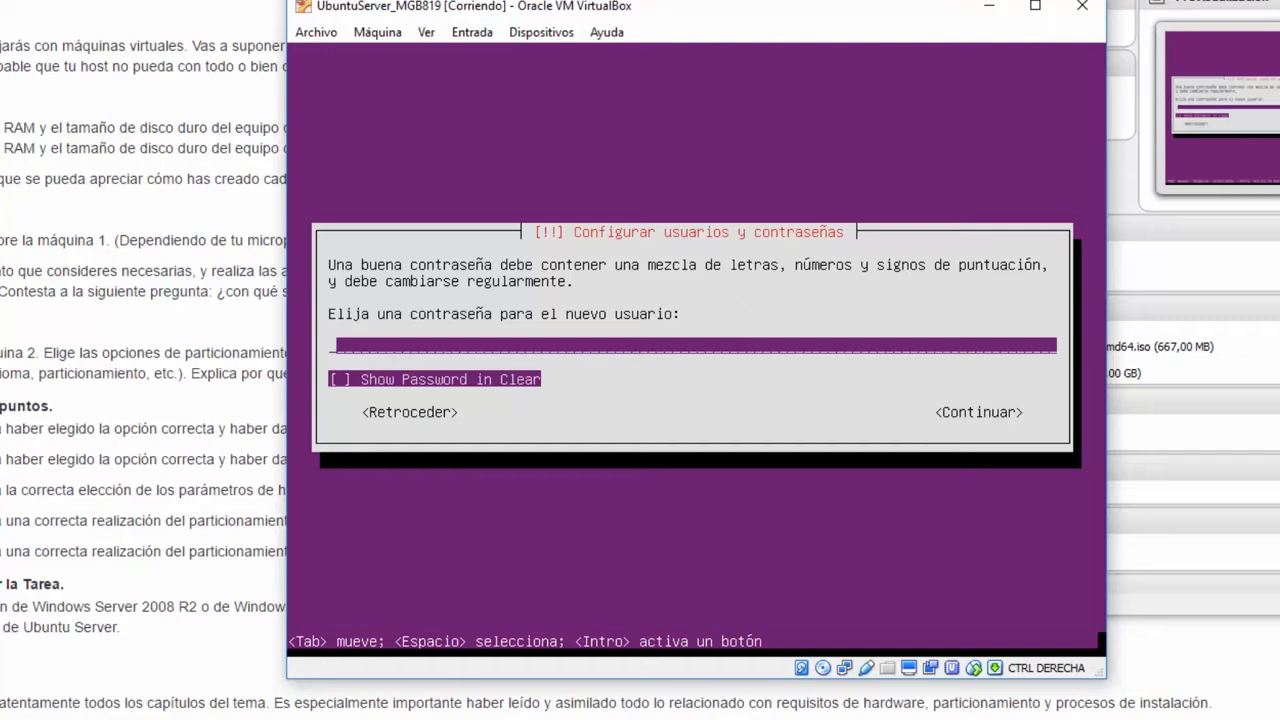
# - Enter the new user's password and continue
pyautogui.write('aaaaaaaa')
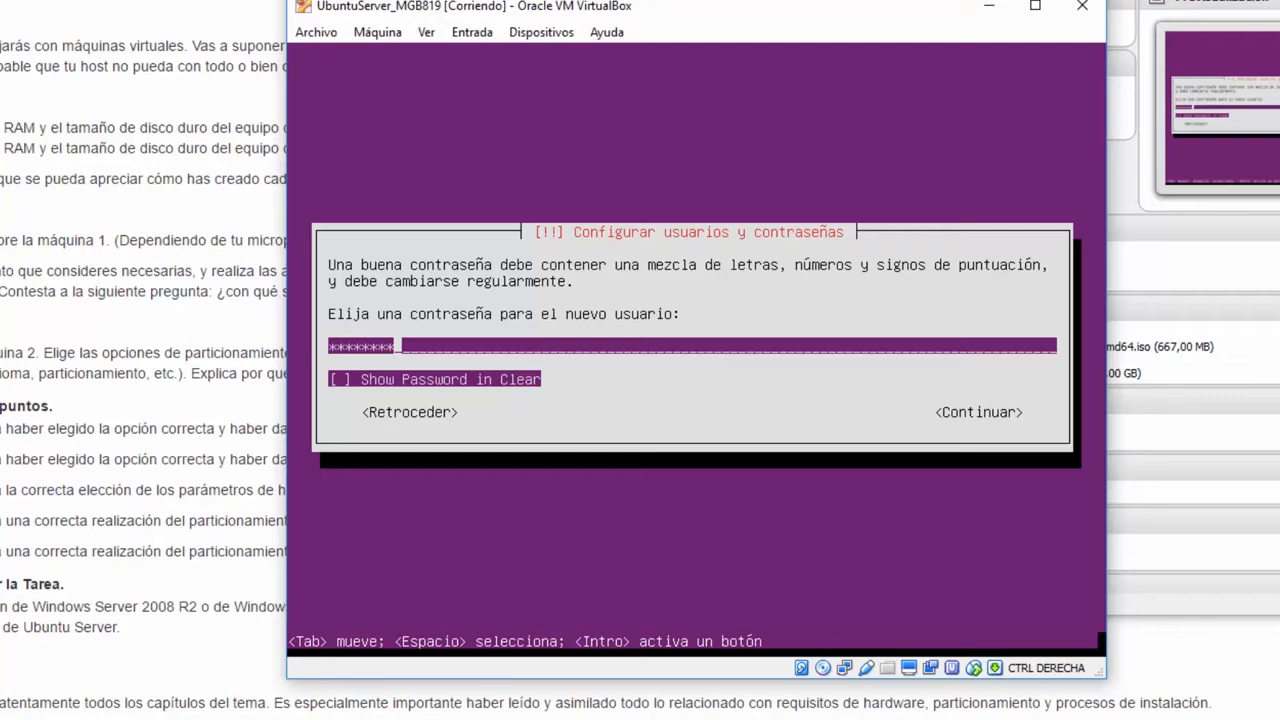
pyautogui.press('Tab')
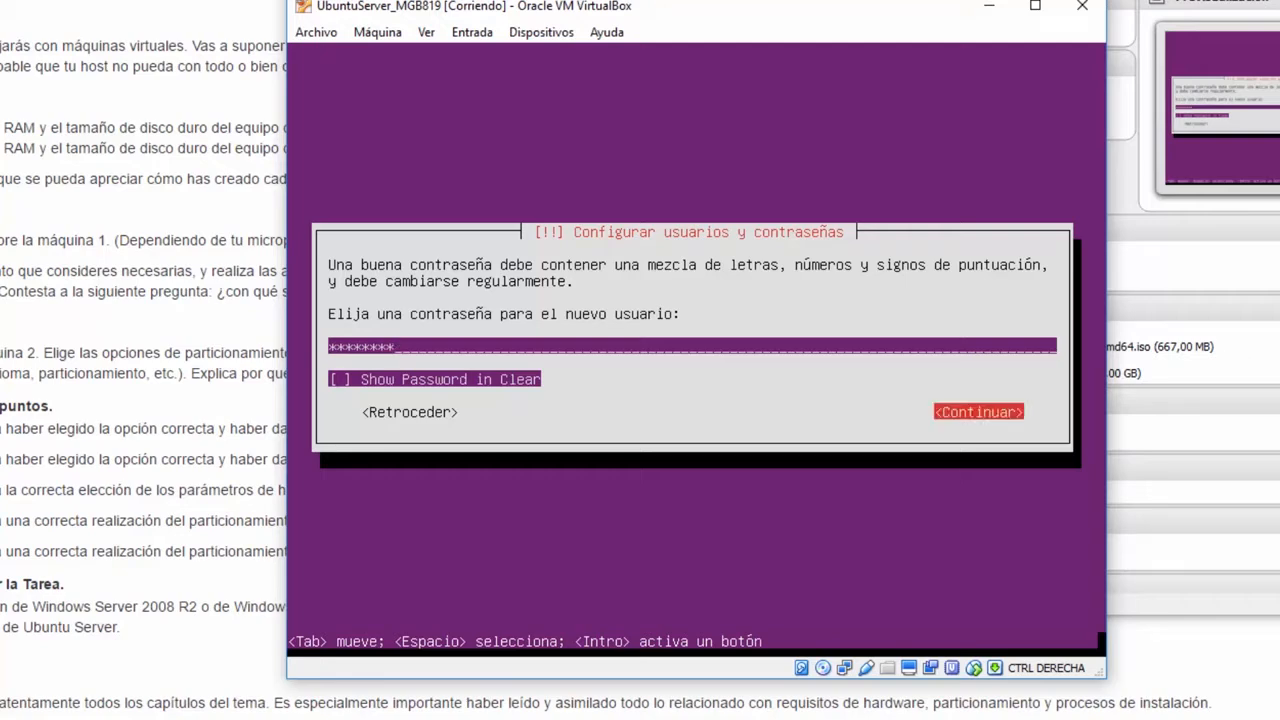
pyautogui.press('Return')
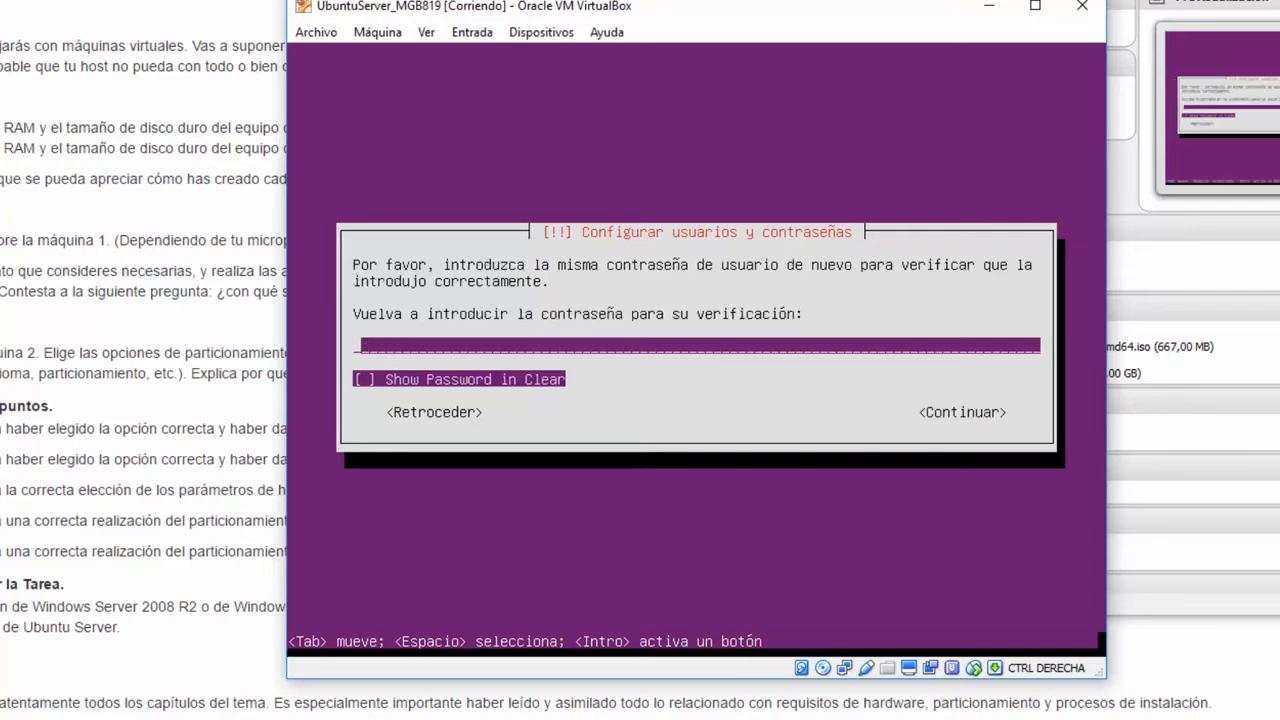
# - Re-enter the same password in the verification field and continue
pyautogui.write('********')
pyautogui.press('Tab')
pyautogui.press('Tab')
pyautogui.press('Return')
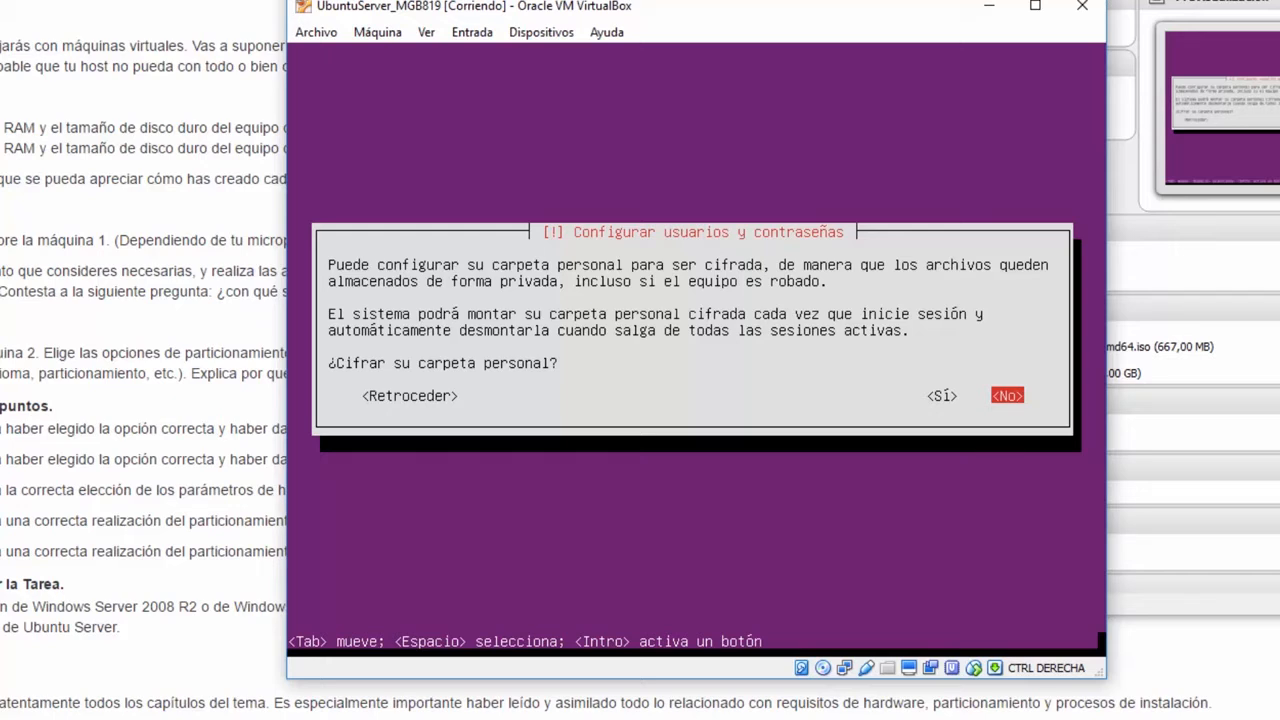
# - Answer No to home folder encryption and accept Europe/Madrid as the time zone
pyautogui.press('Return')
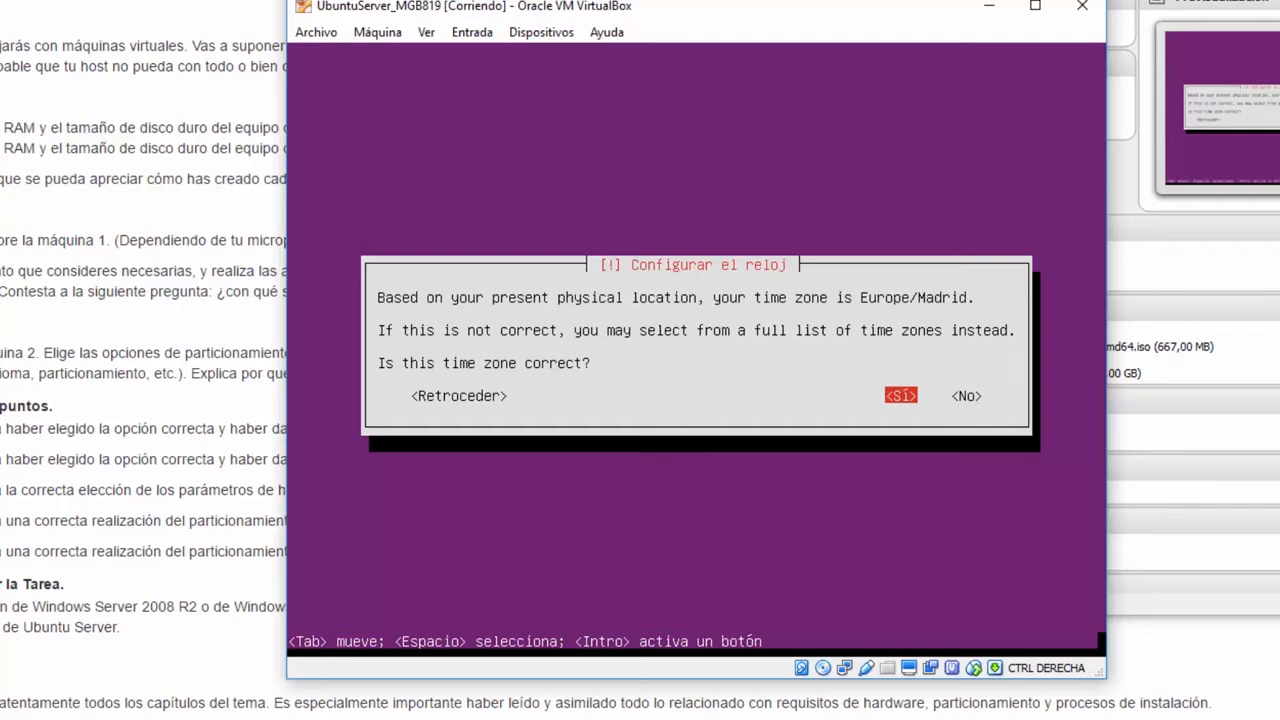
pyautogui.press('Return')
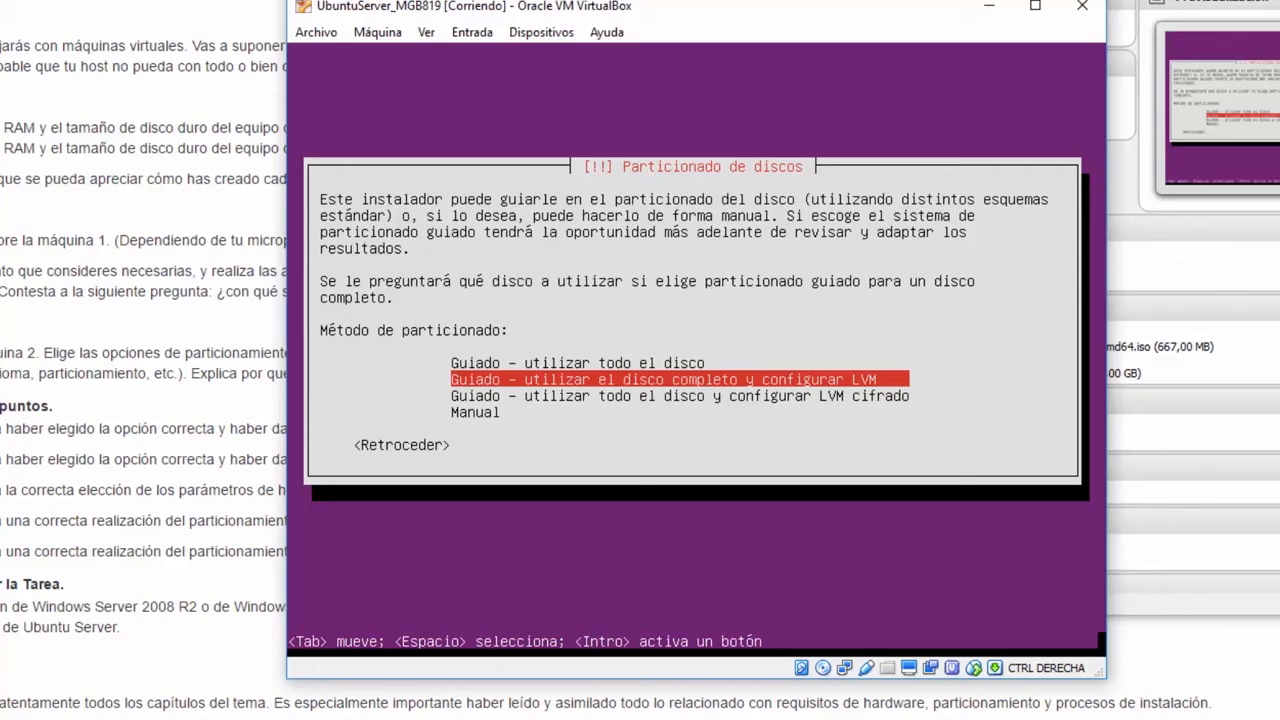
# - Choose Manual partitioning and create a new empty partition table on the 268.4 GB SCSI3 (sda) disk
pyautogui.press('Down')
pyautogui.press('Down')
pyautogui.press('Return')
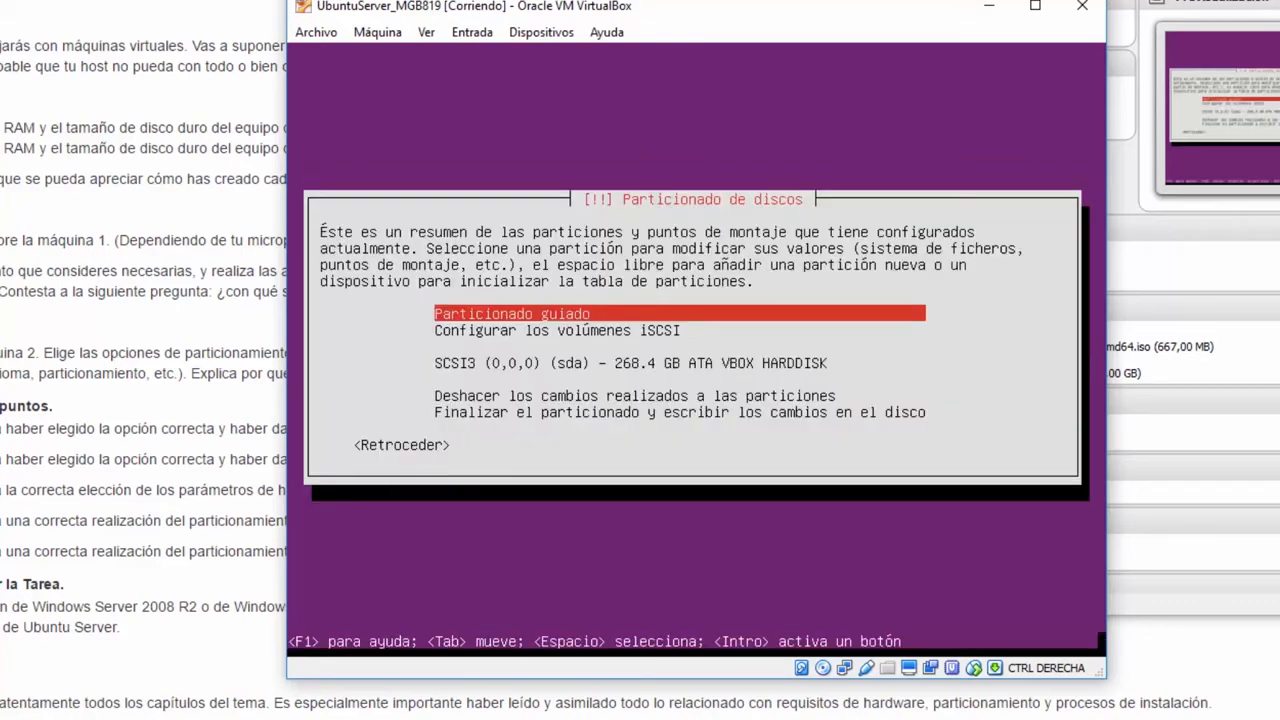
pyautogui.press('Down')
pyautogui.press('Down')
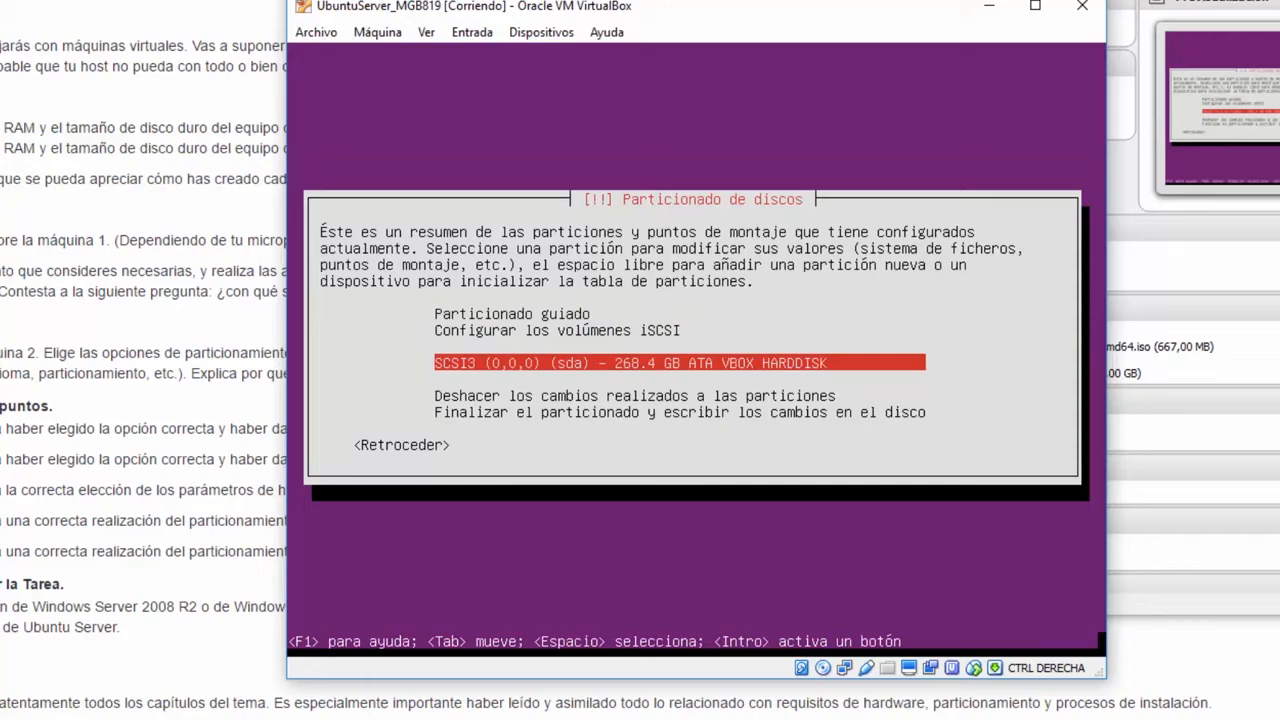
pyautogui.press('Return')
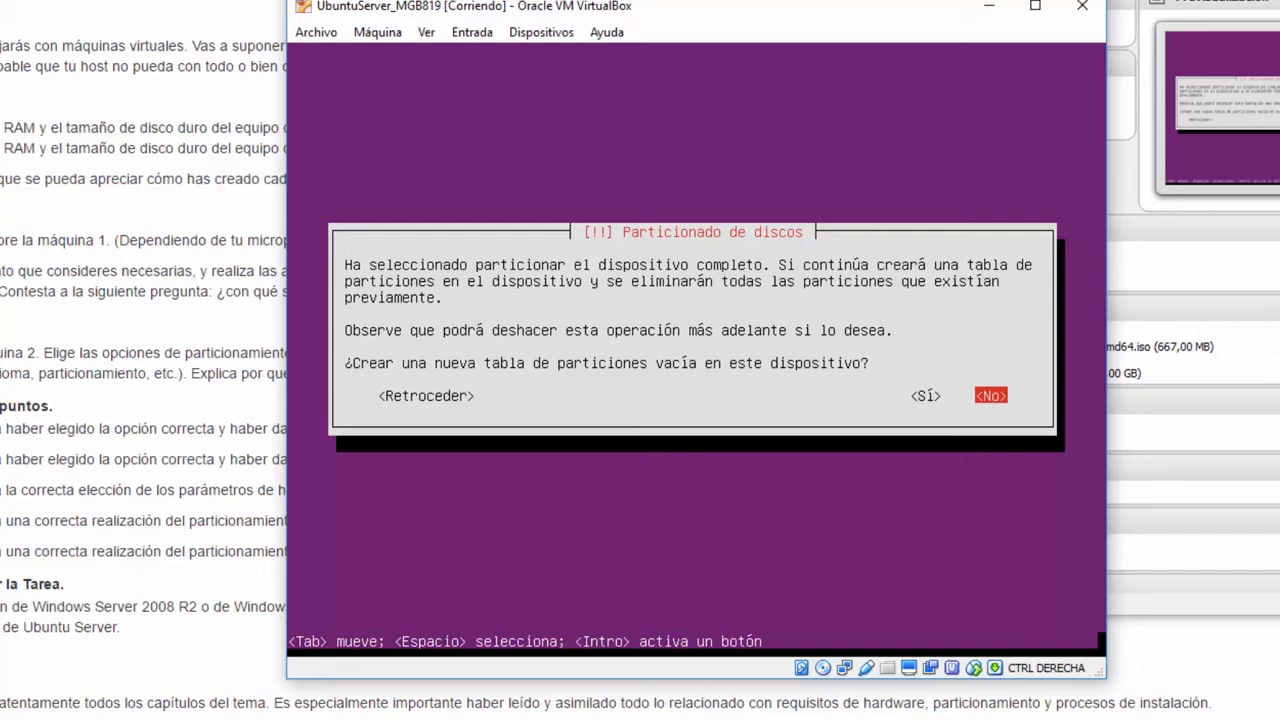
pyautogui.press('Left')
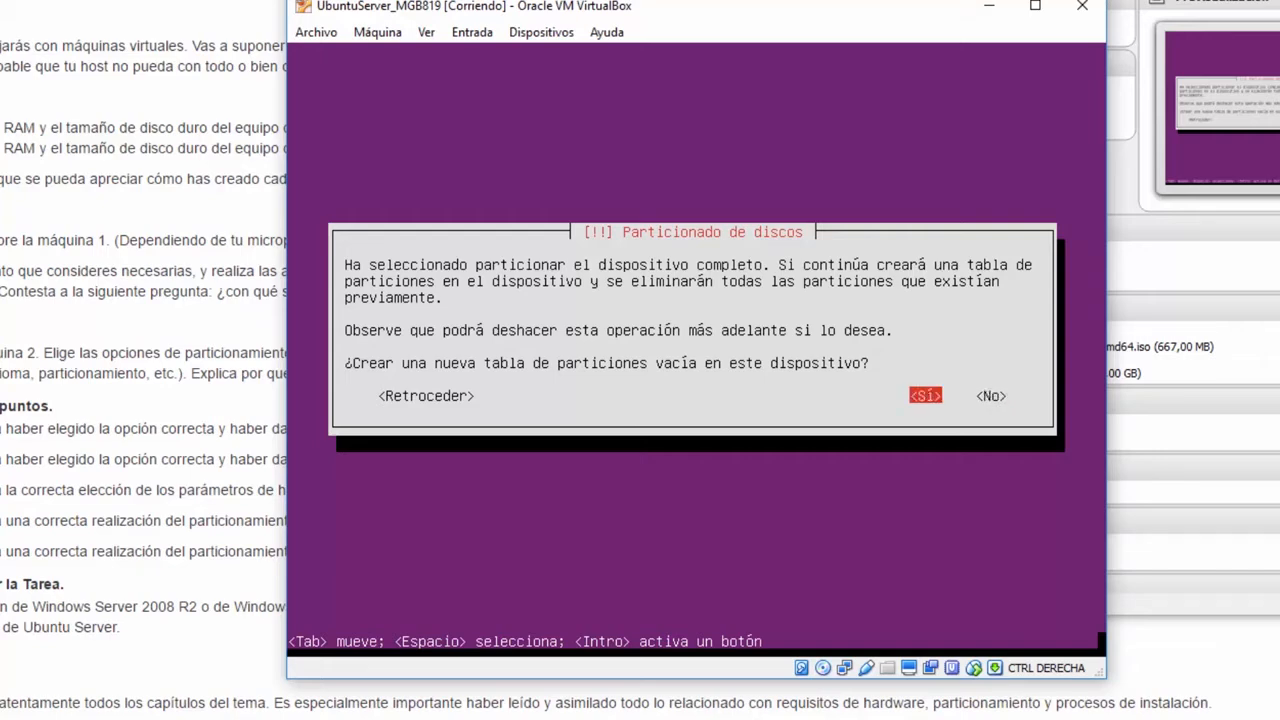
pyautogui.press('Return')
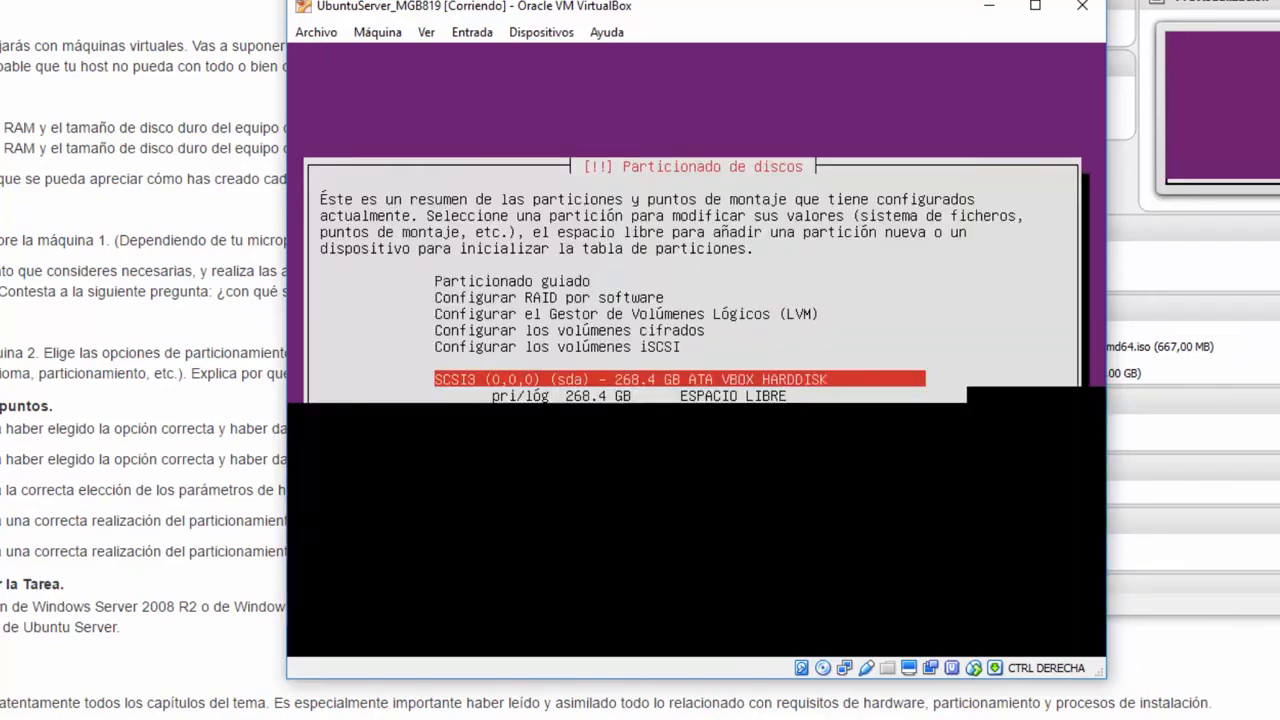
pyautogui.press('Down')
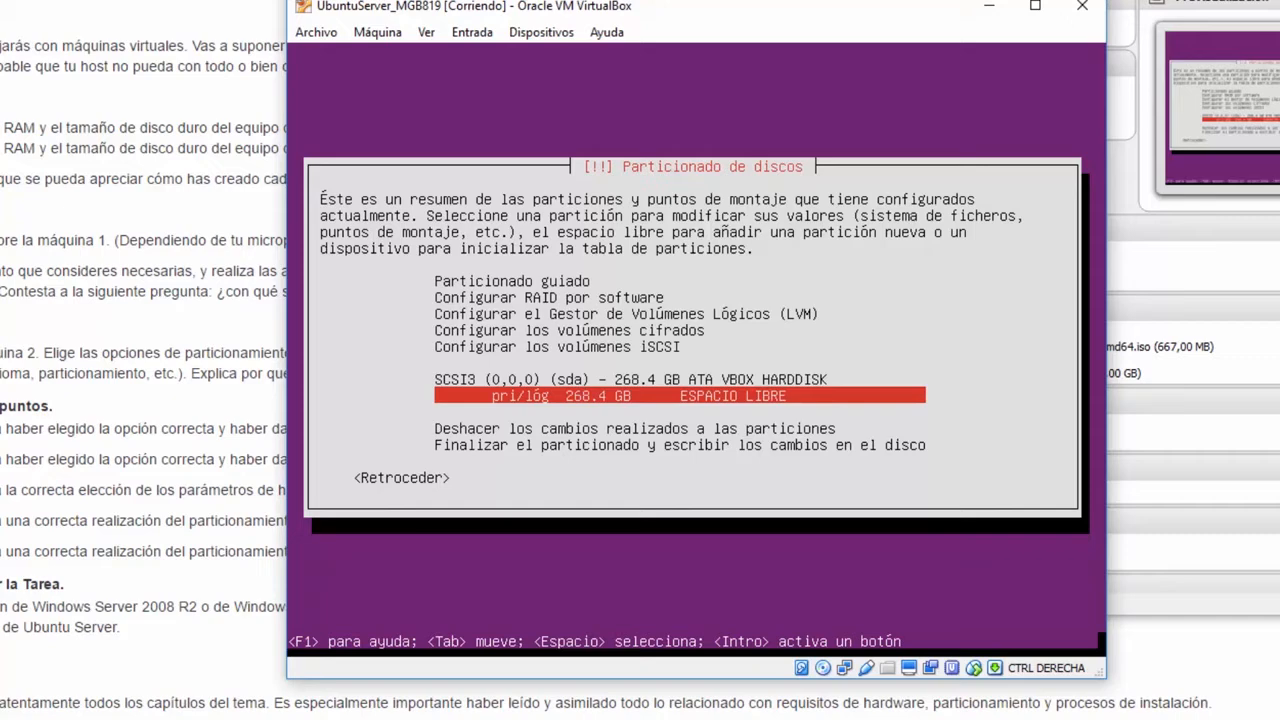
# - Create a new 200.4 GB primary partition at the beginning of the free space
pyautogui.press('Return')
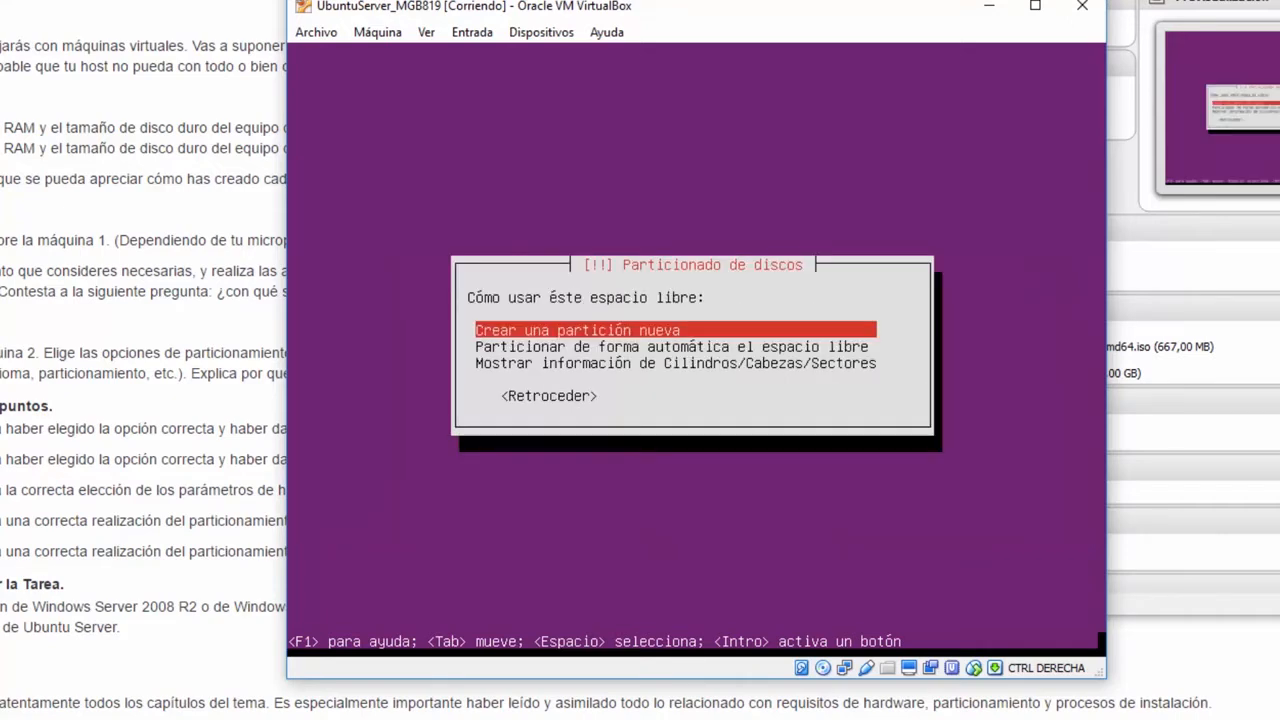
pyautogui.press('Return')
pyautogui.press('Left')
pyautogui.press('Left')
pyautogui.press('Left')
pyautogui.press('Left')
pyautogui.press('Left')
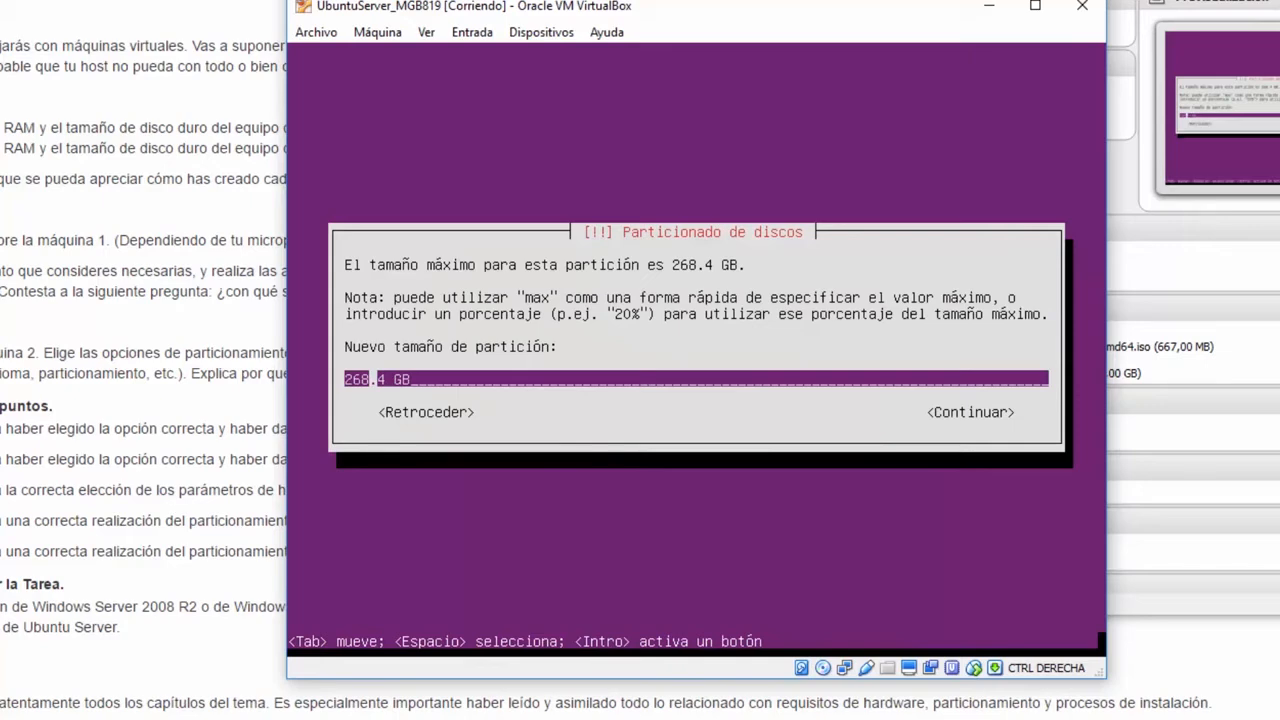
pyautogui.press('BackSpace')
pyautogui.press('BackSpace')
pyautogui.write('00')
pyautogui.press('Tab')
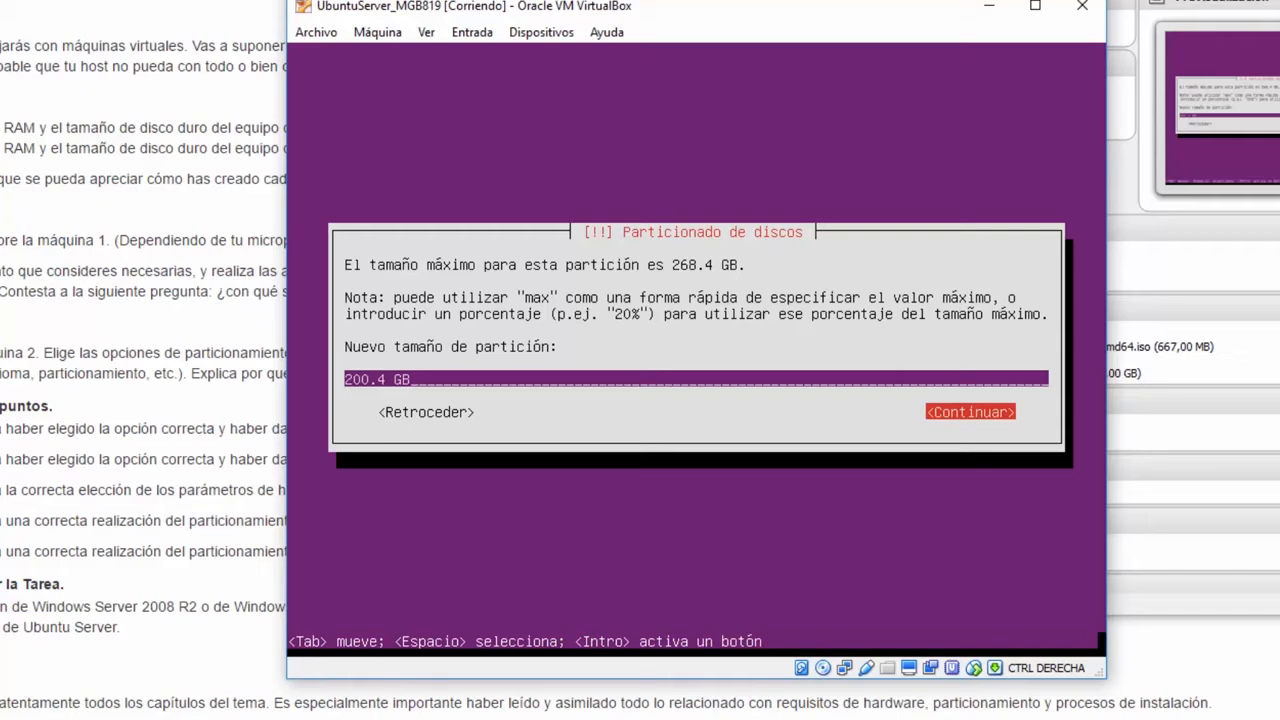
pyautogui.press('Return')
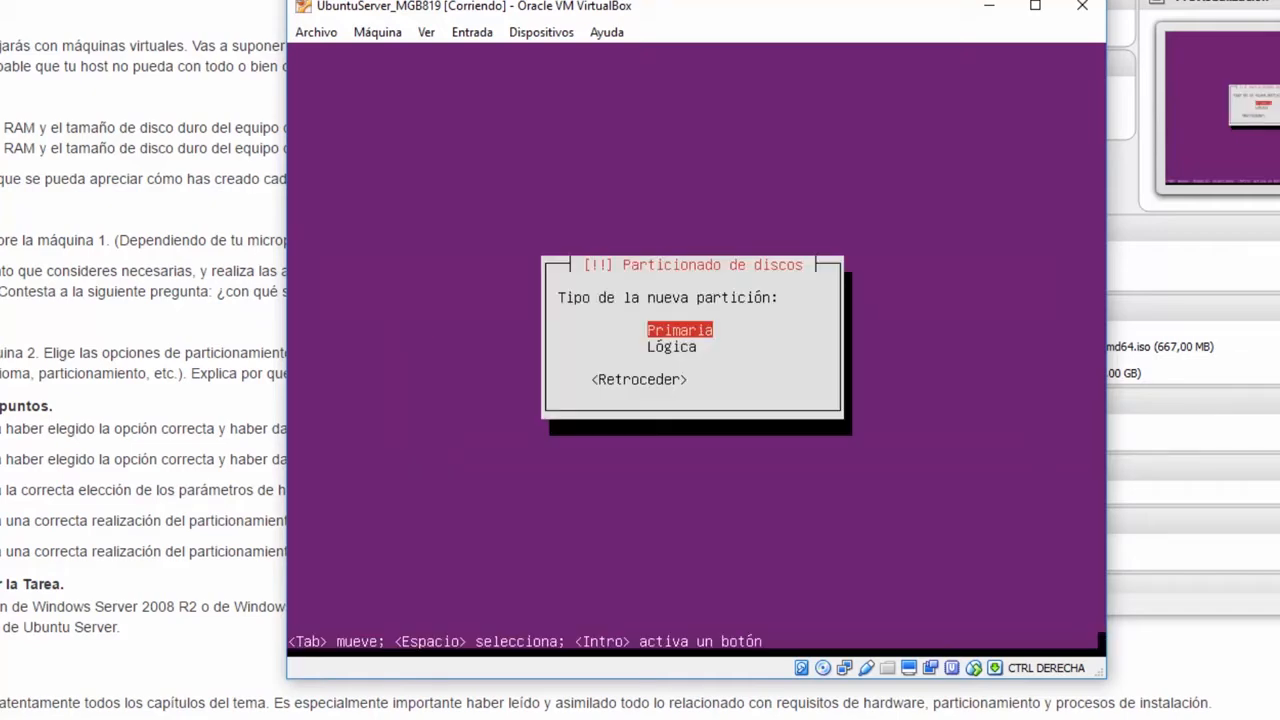
pyautogui.press('Return')
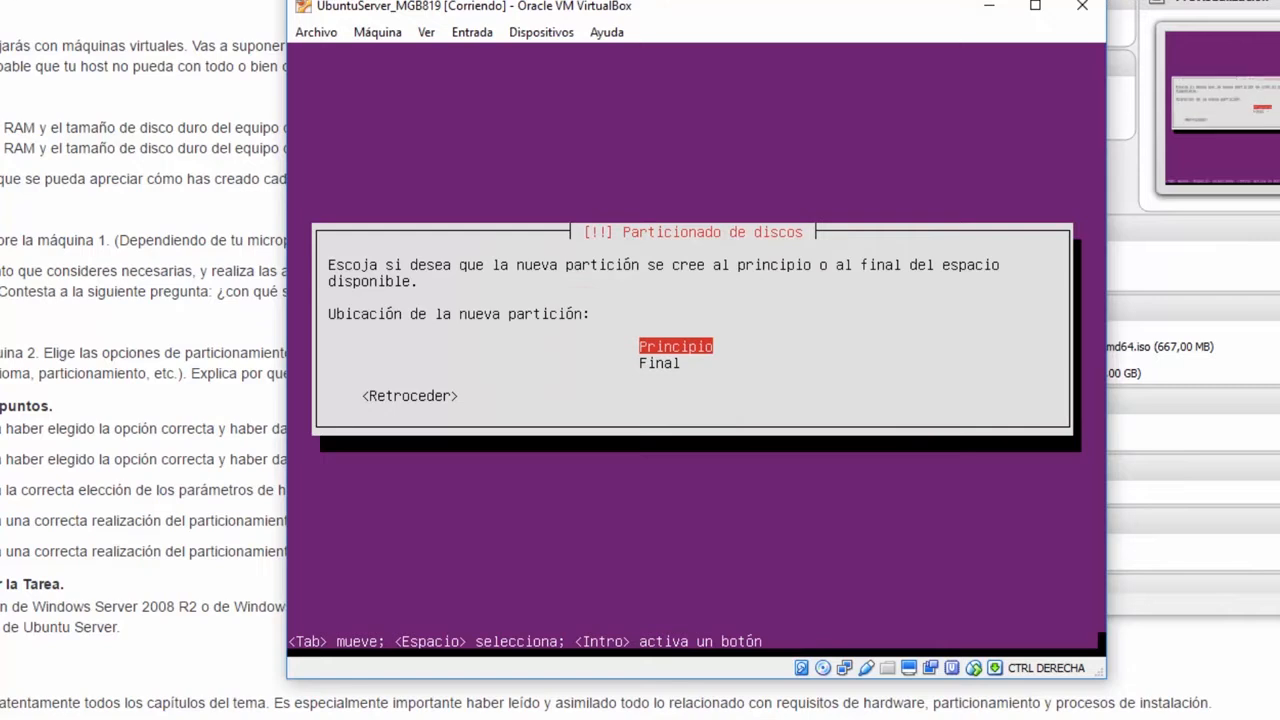
pyautogui.press('Return')
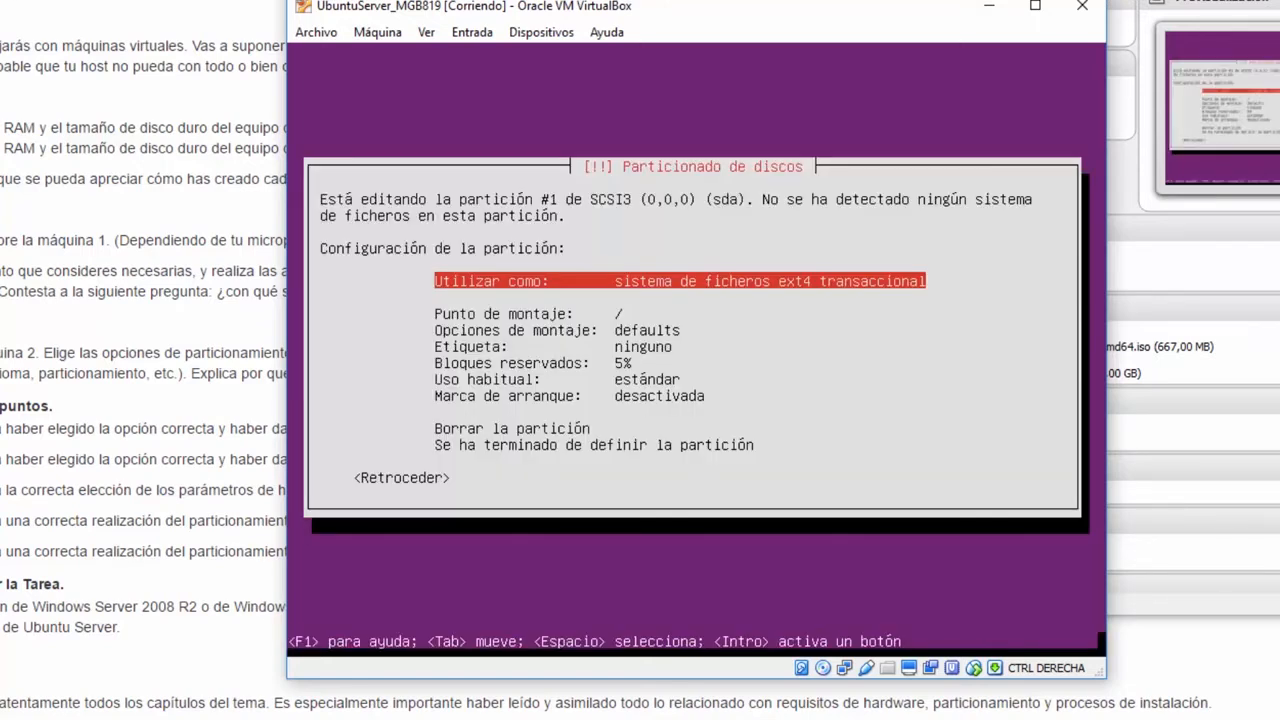
pyautogui.press('Down')
pyautogui.press('Up')
pyautogui.press('Return')
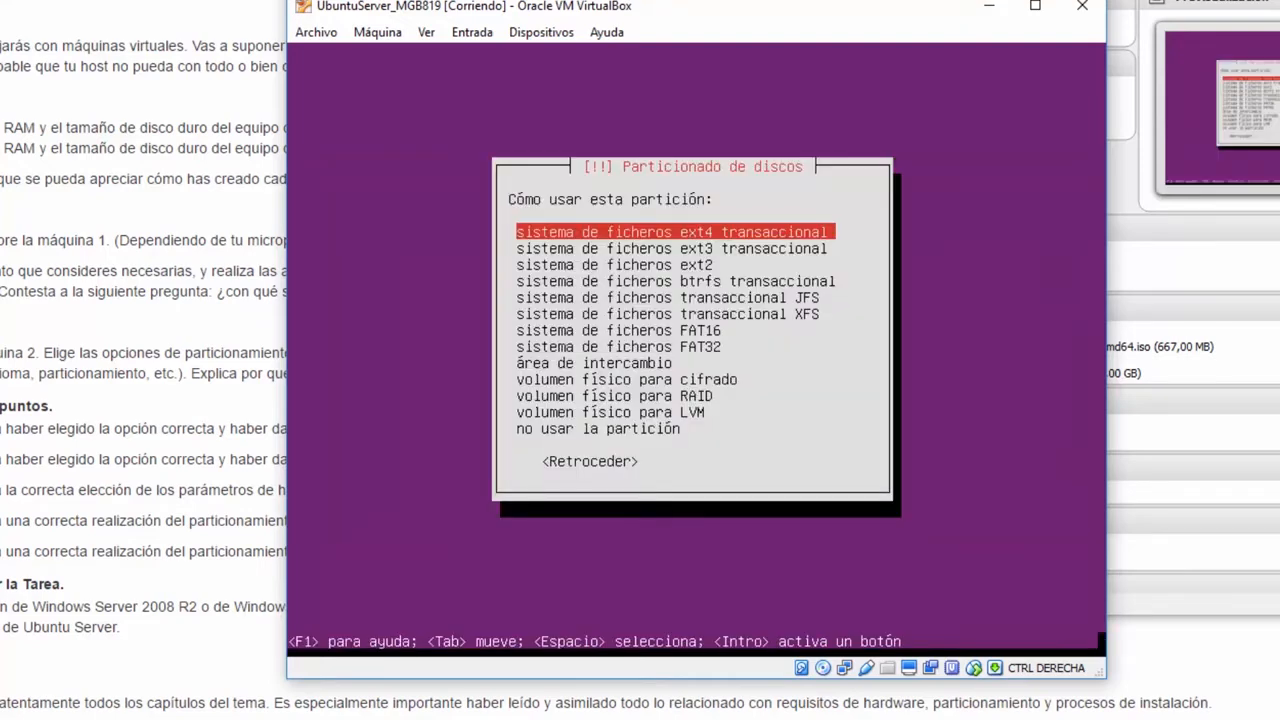
pyautogui.press('Down')
pyautogui.press('Down')
pyautogui.press('Down')
pyautogui.press('Down')
pyautogui.press('Down')
pyautogui.press('Down')
pyautogui.press('Down')
pyautogui.press('Down')
pyautogui.press('Down')
pyautogui.press('Down')
pyautogui.press('Down')
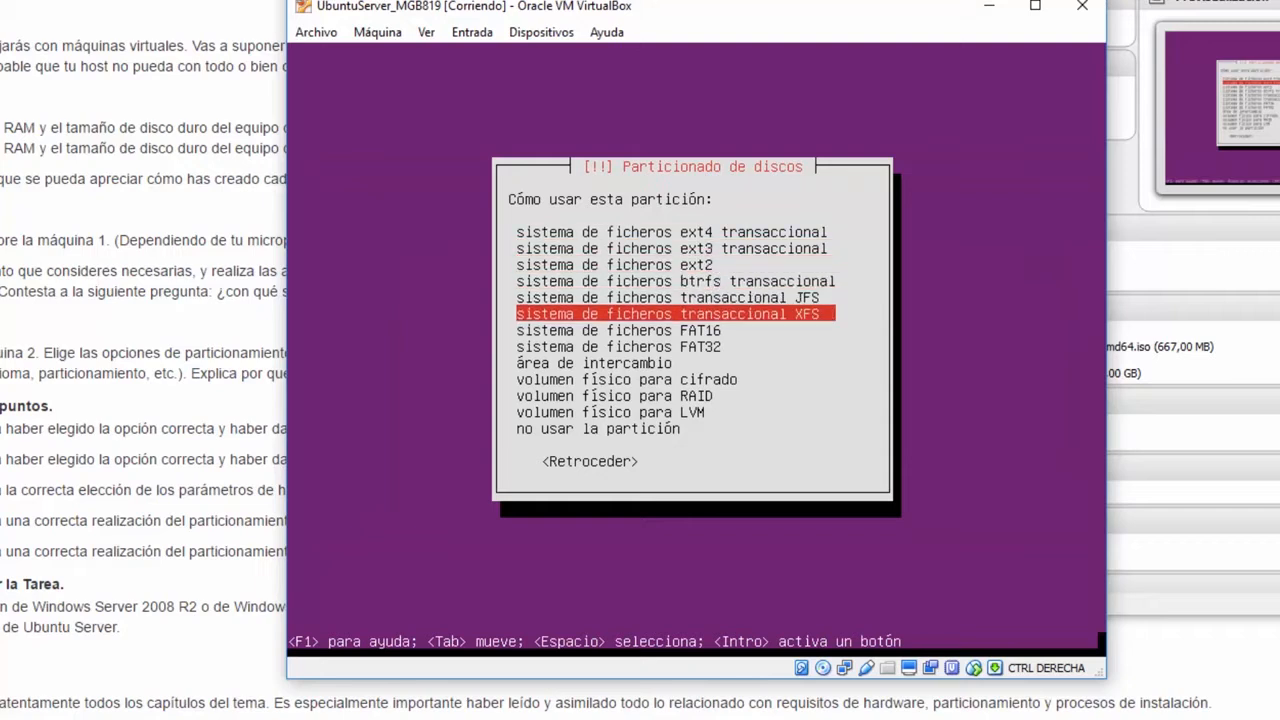
pyautogui.press('Down')
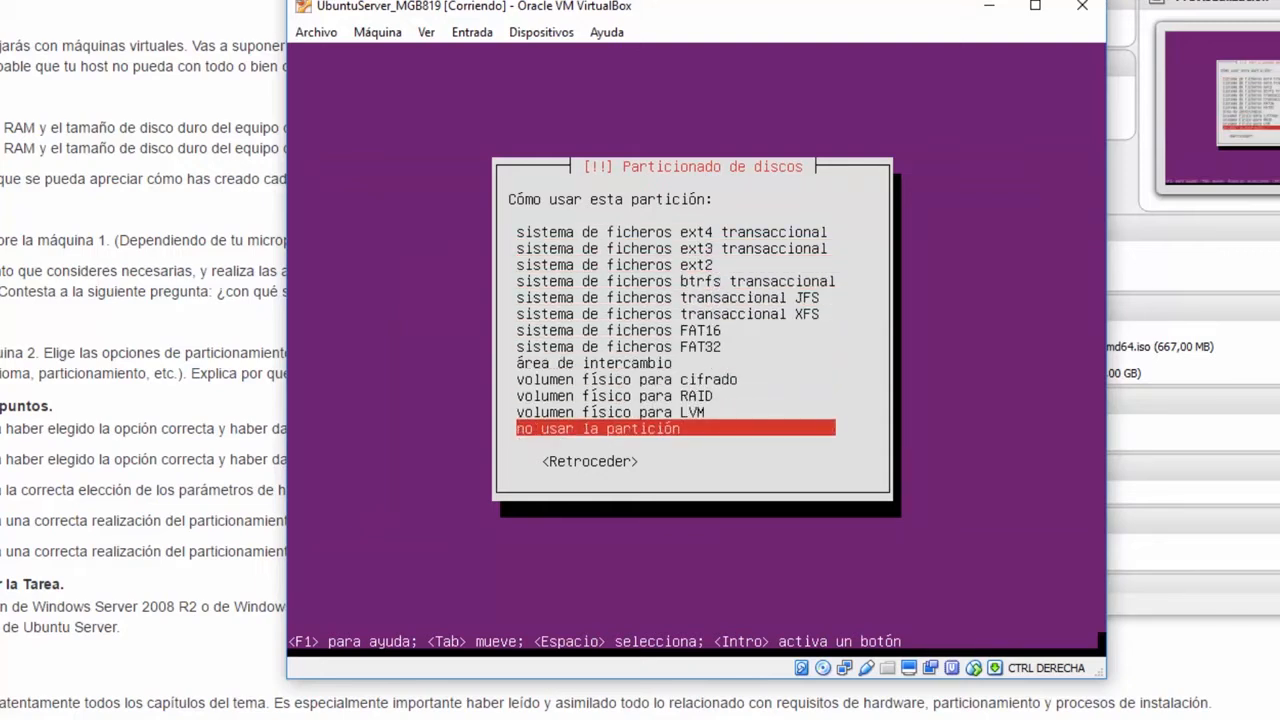
pyautogui.press('Tab')
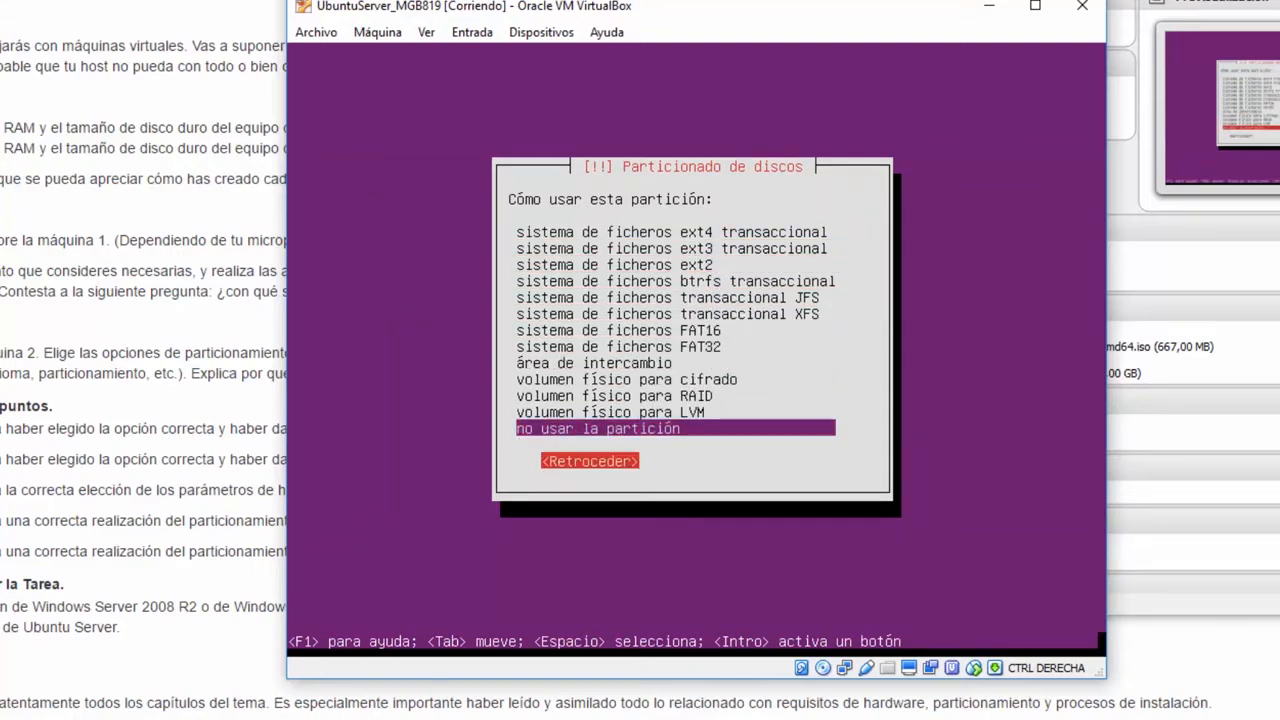
pyautogui.press('Return')
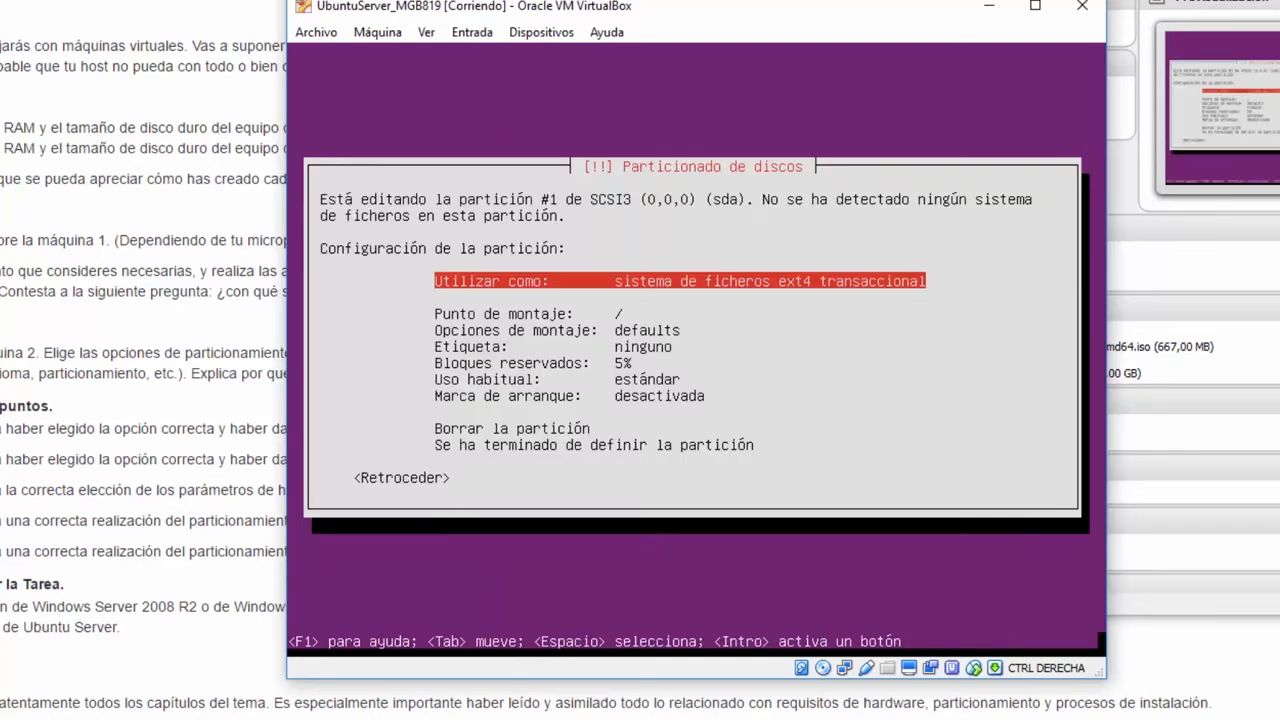
pyautogui.press('Down')
pyautogui.press('Down')
pyautogui.press('Up')
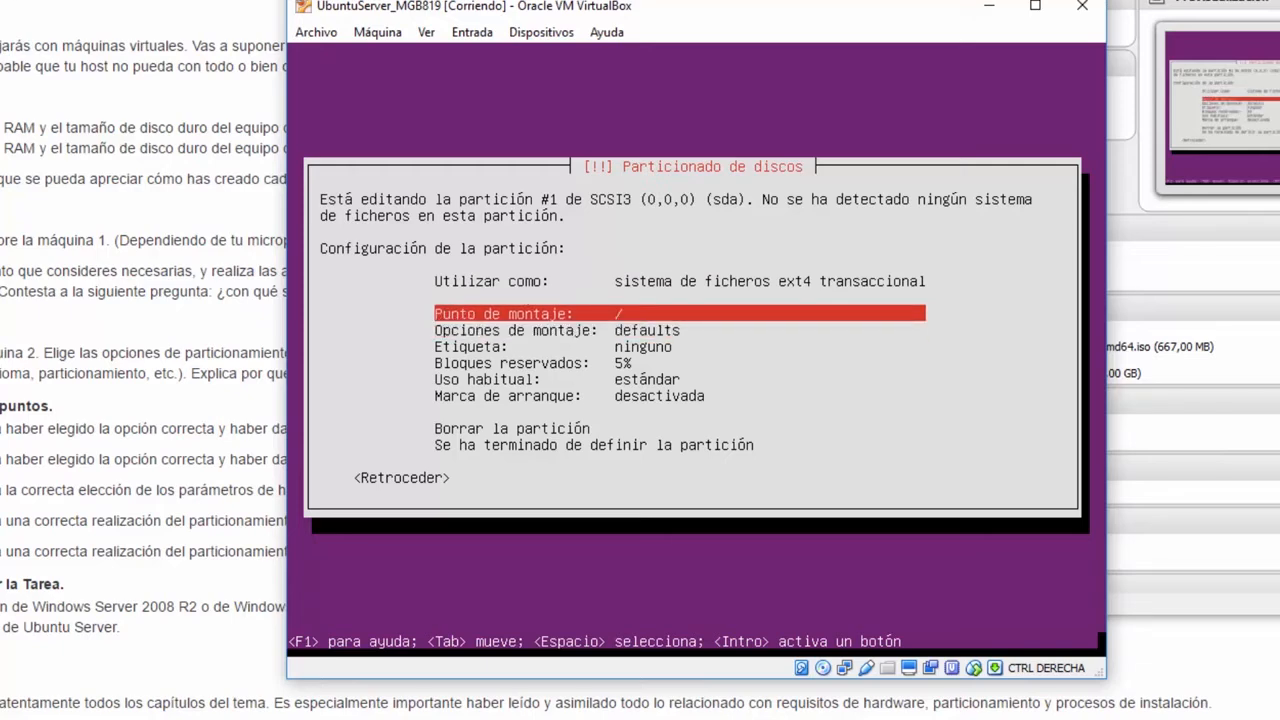
pyautogui.press('Return')
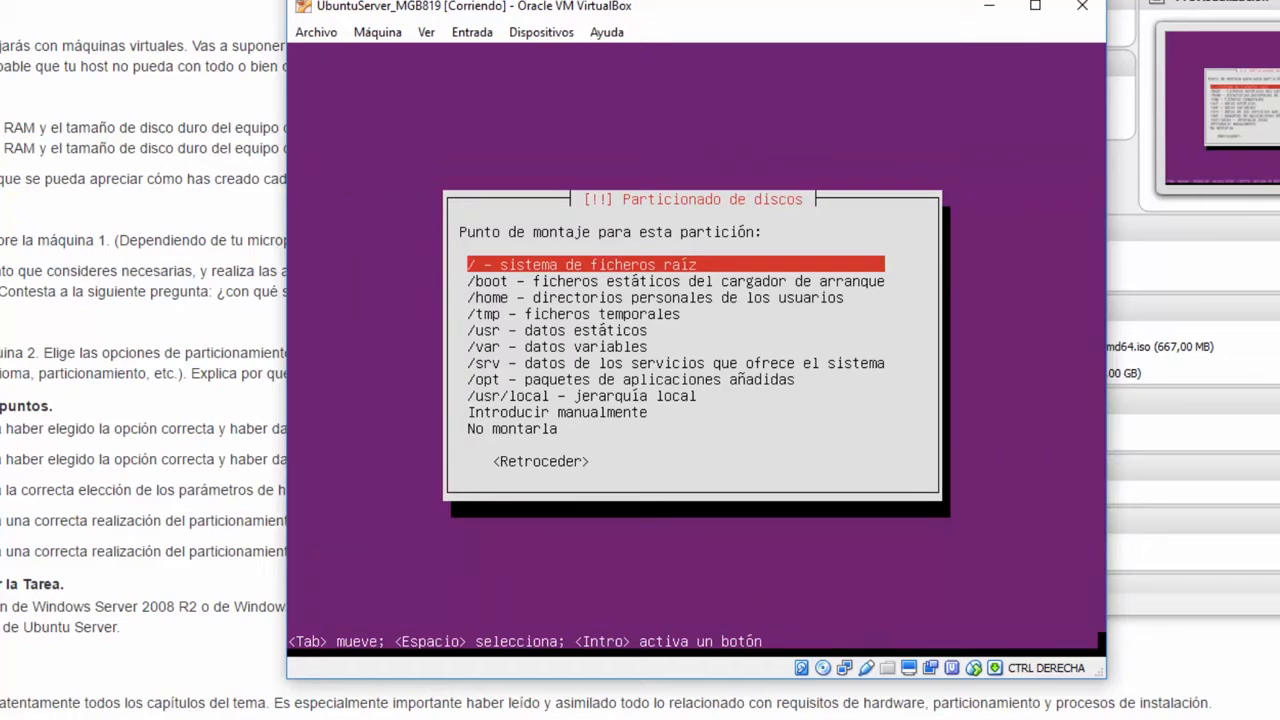
pyautogui.press('Down')
pyautogui.press('Down')
pyautogui.press('Down')
pyautogui.press('Down')
pyautogui.press('Down')
pyautogui.press('Down')
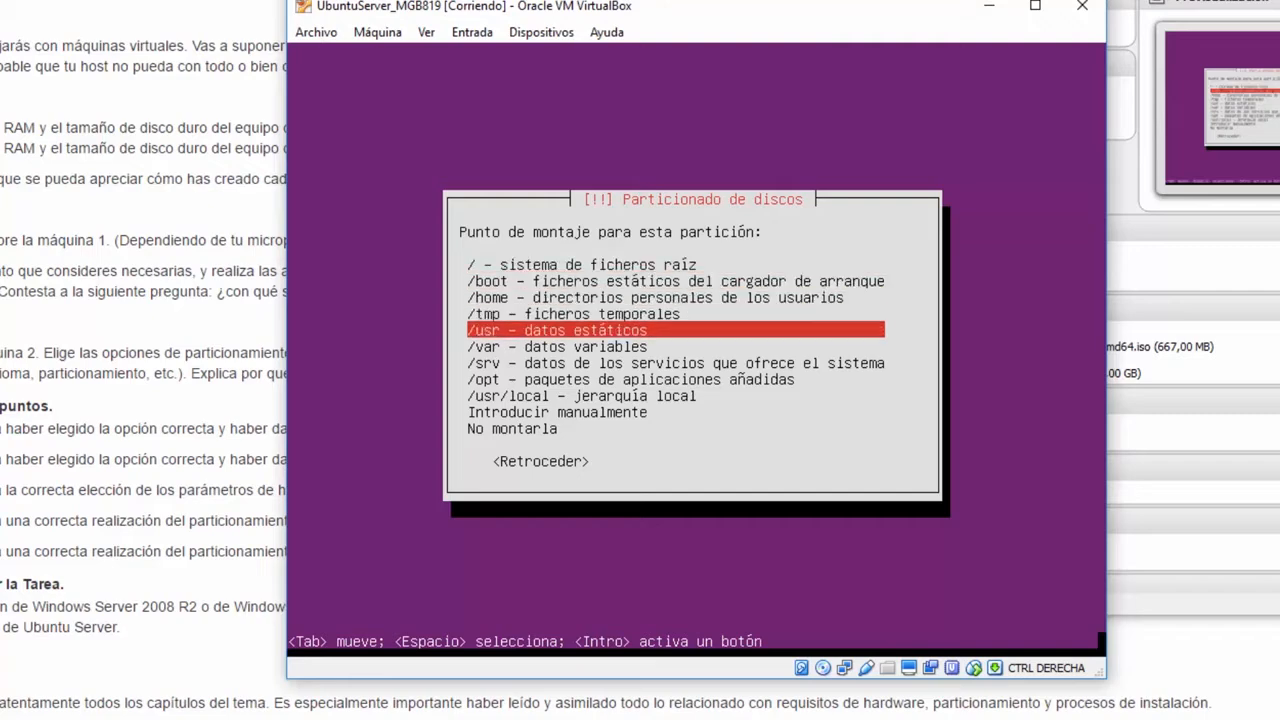
pyautogui.press('Tab')
pyautogui.press('Return')
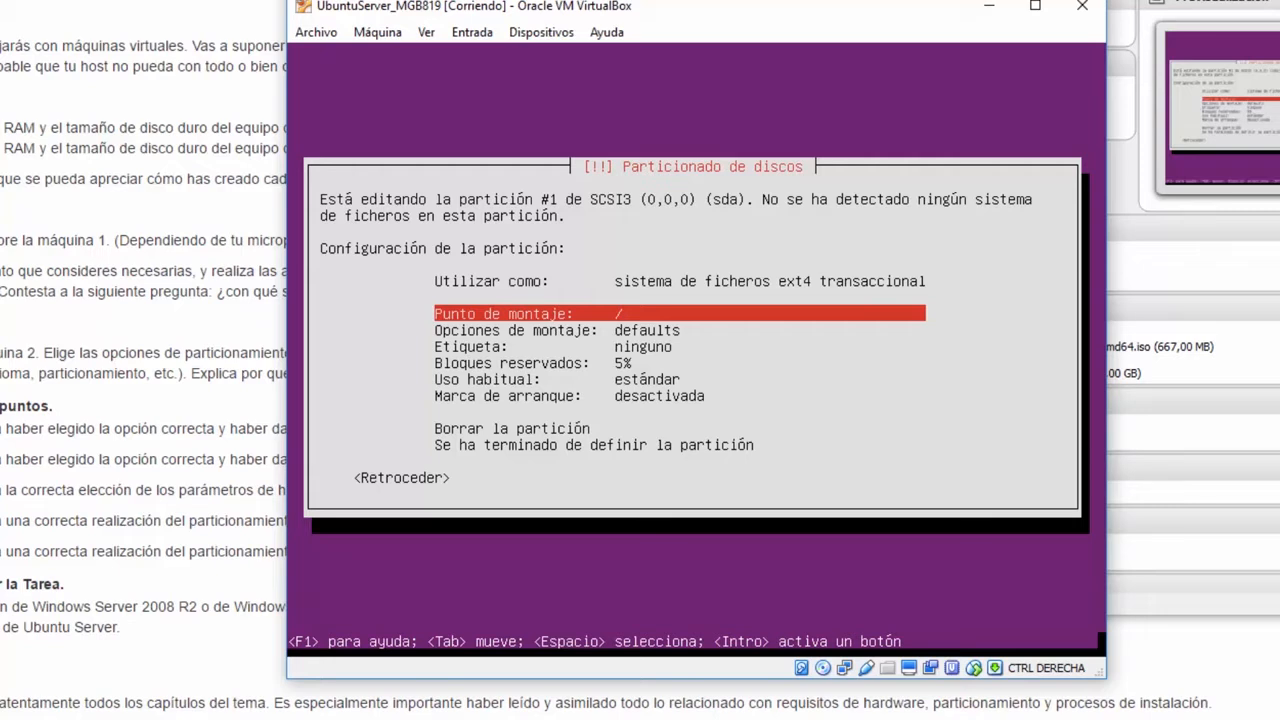
pyautogui.press('Down')
pyautogui.press('Down')
pyautogui.press('Down')
pyautogui.press('Down')
pyautogui.press('Down')
pyautogui.press('Down')
pyautogui.press('Down')
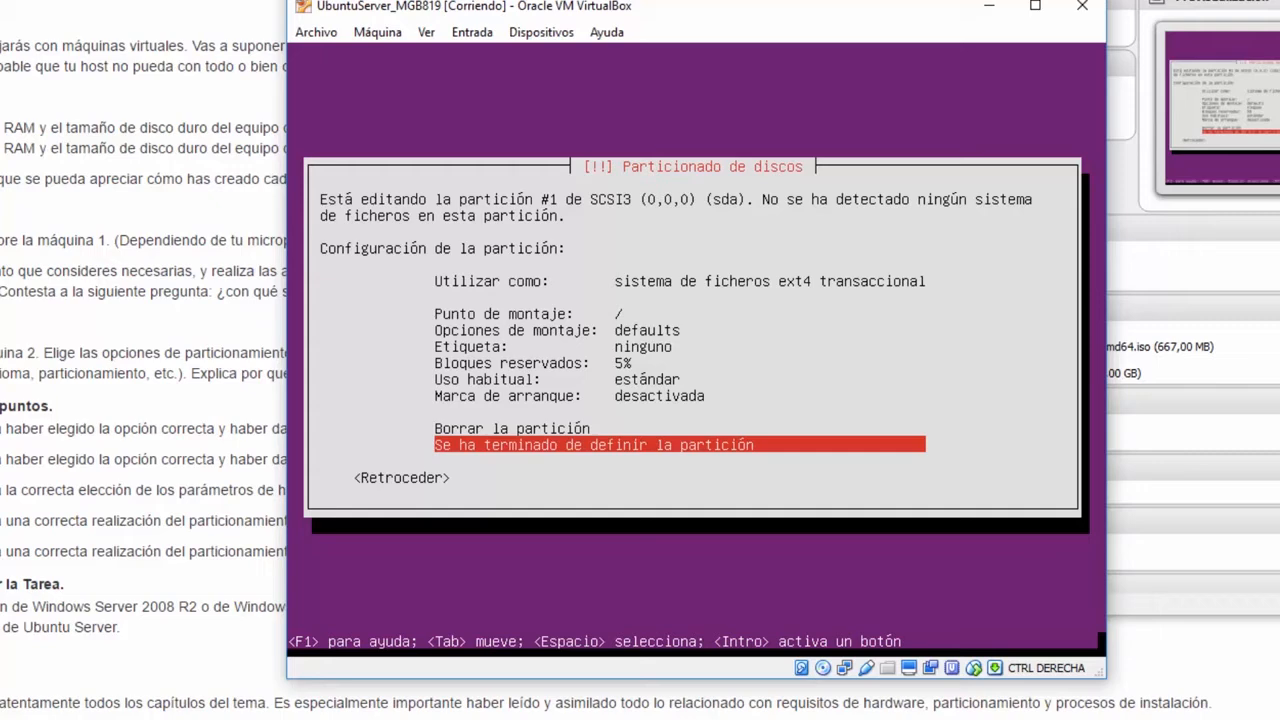
# - Finish the previous partition, then create a 67.0 GB logical partition at the start of the 68.0 GB free space
pyautogui.press('Return')
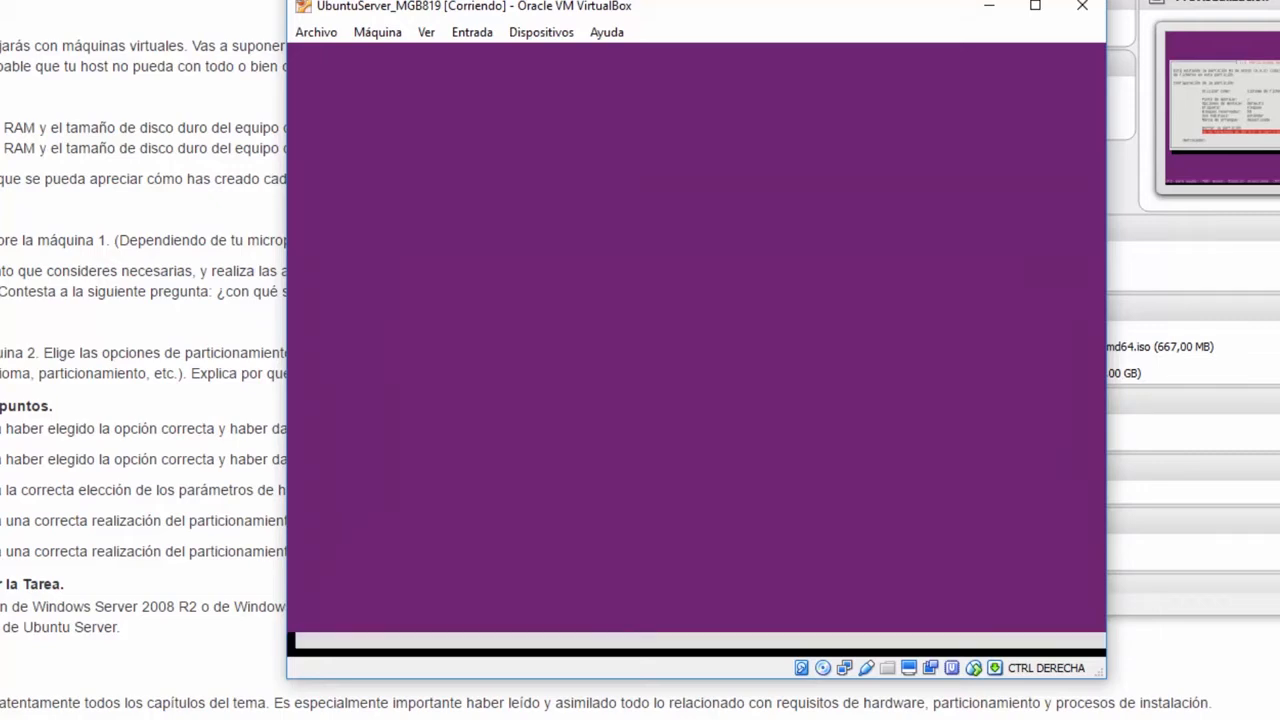
pyautogui.press('Down')
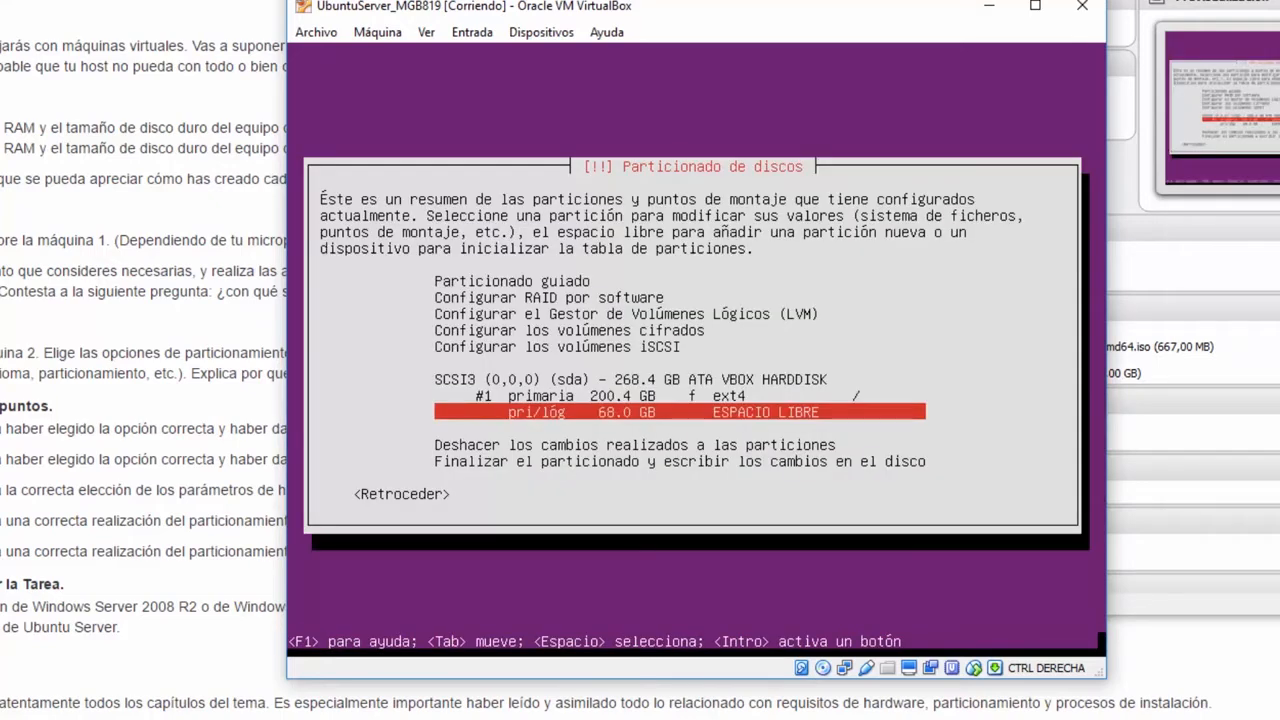
pyautogui.press('Return')
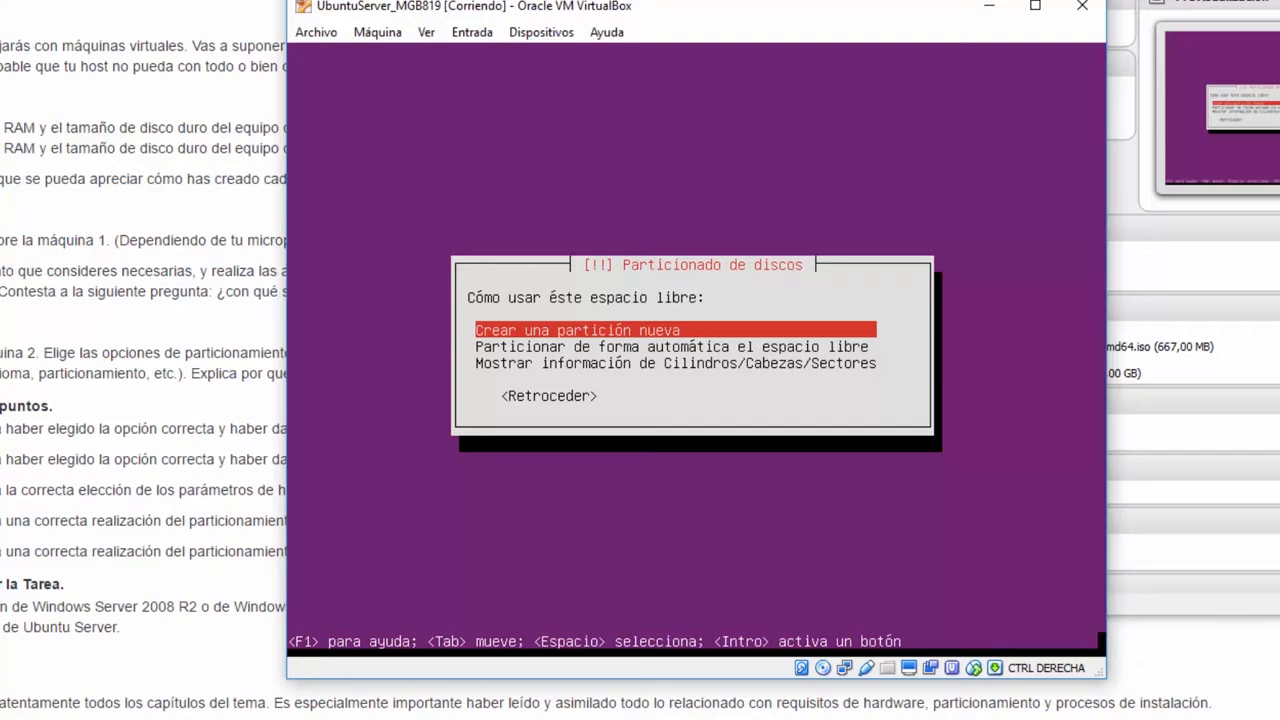
pyautogui.press('Return')
pyautogui.press('Left')
pyautogui.press('Left')
pyautogui.press('Left')
pyautogui.press('Left')
pyautogui.press('Left')
pyautogui.press('Left')
pyautogui.press('Left')
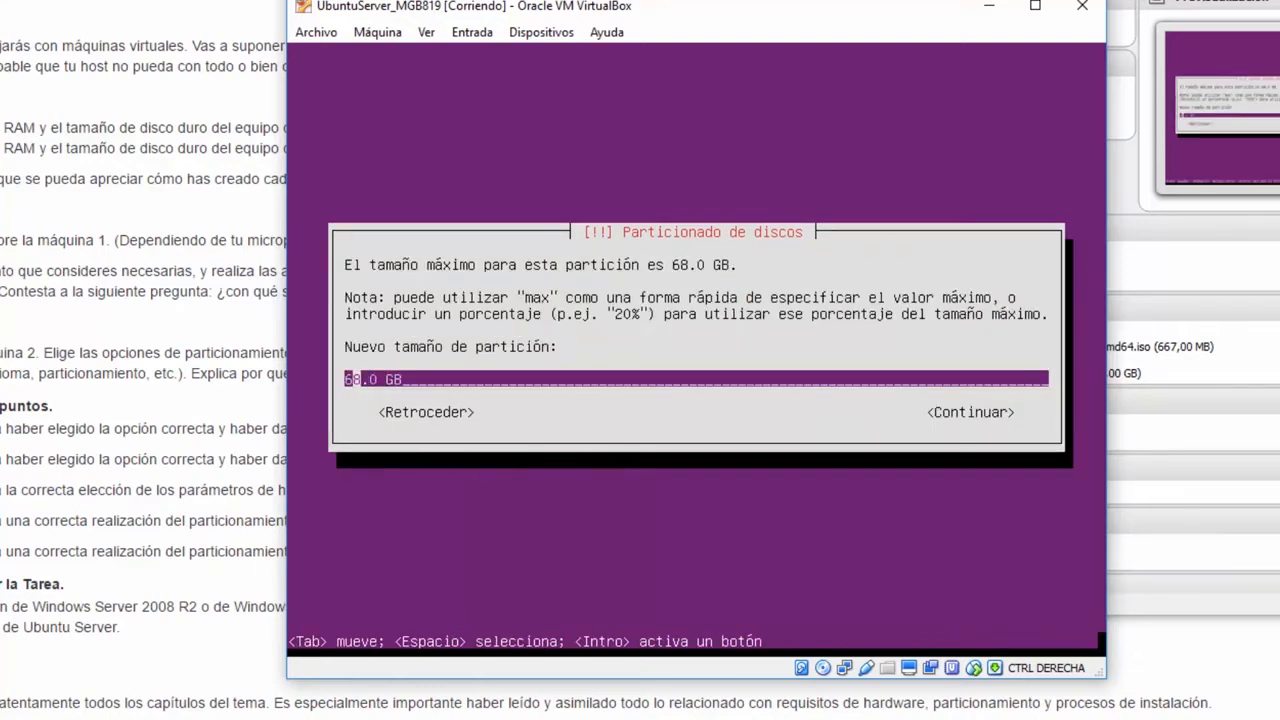
pyautogui.press('Delete')
pyautogui.press('Delete')
pyautogui.write('67')
pyautogui.press('Tab')
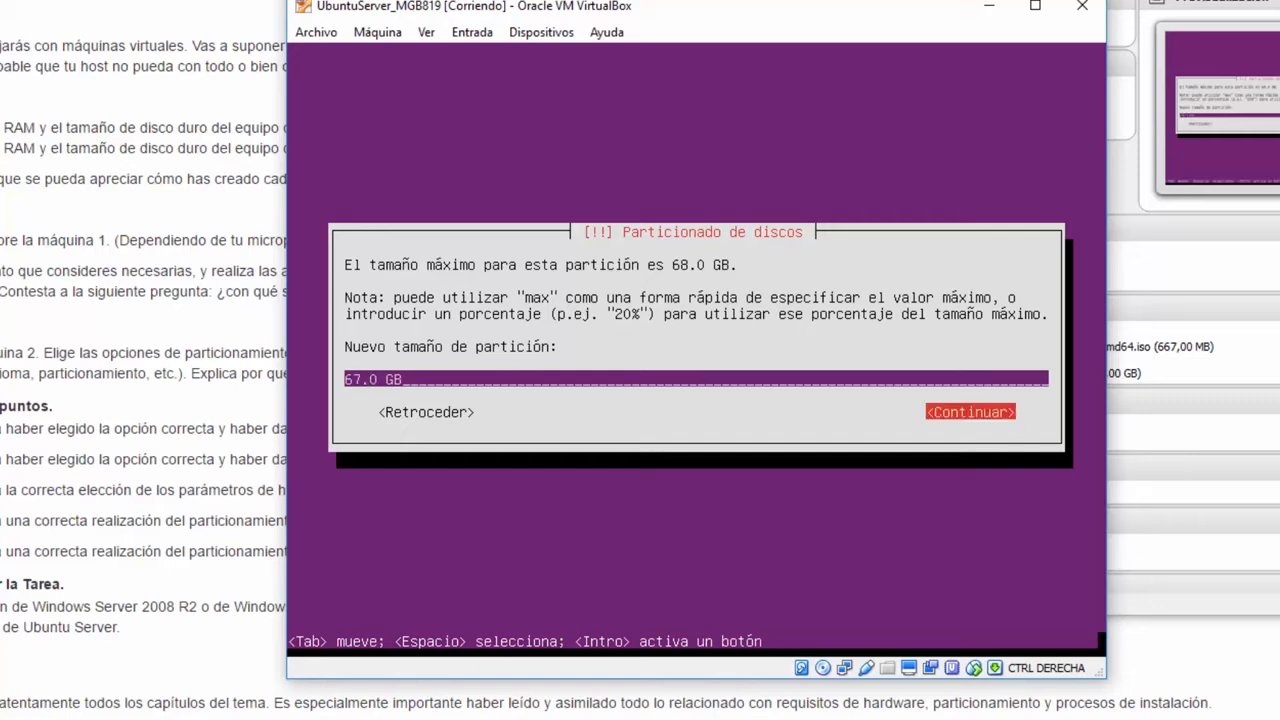
pyautogui.press('Return')
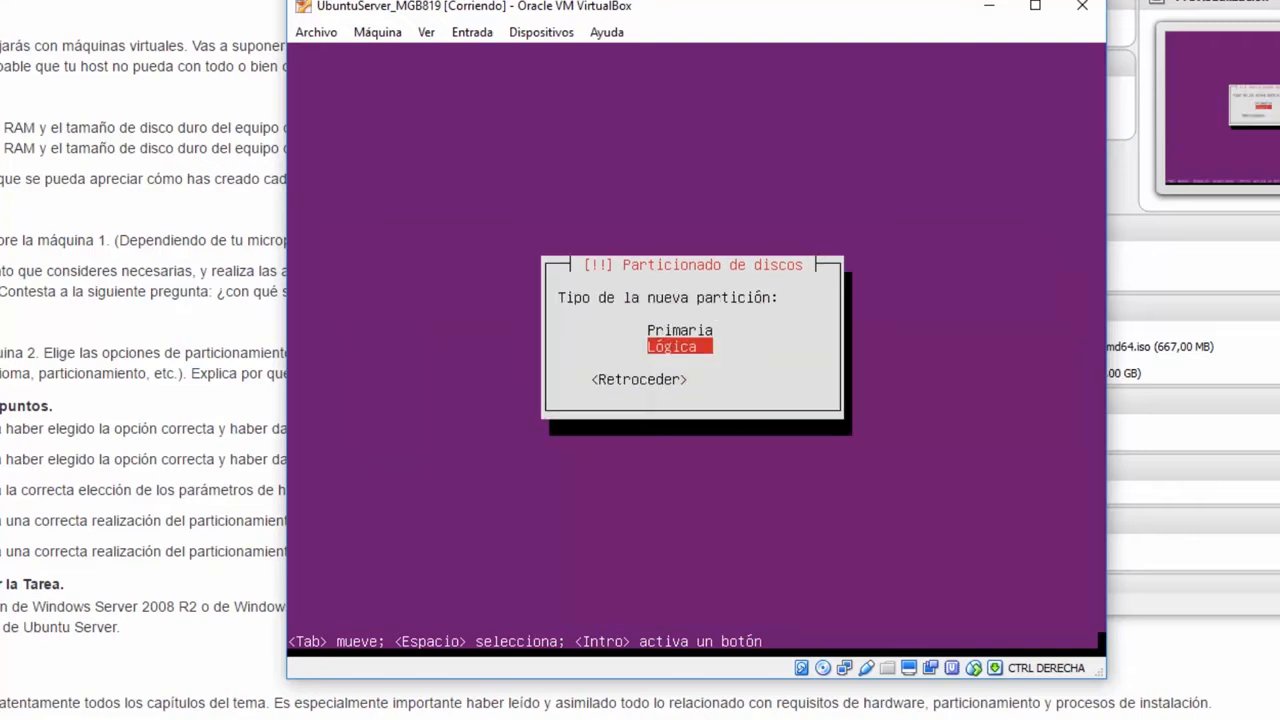
pyautogui.press('Return')
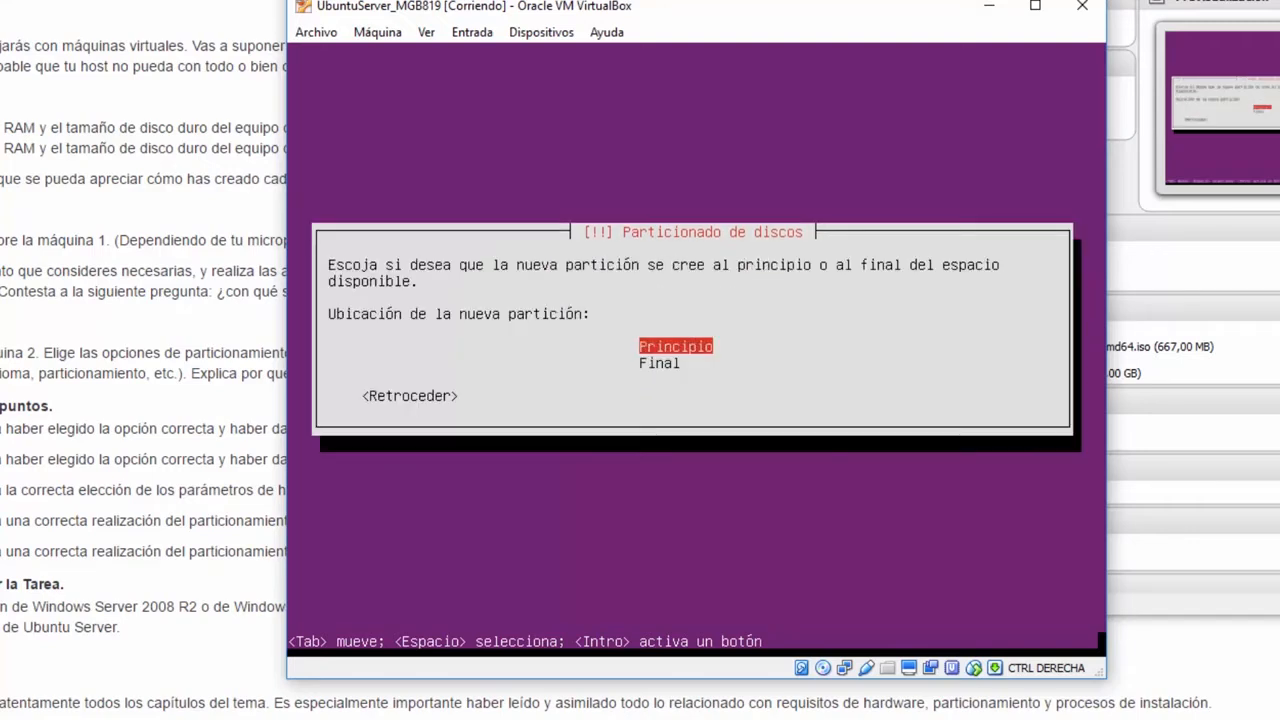
pyautogui.press('Return')
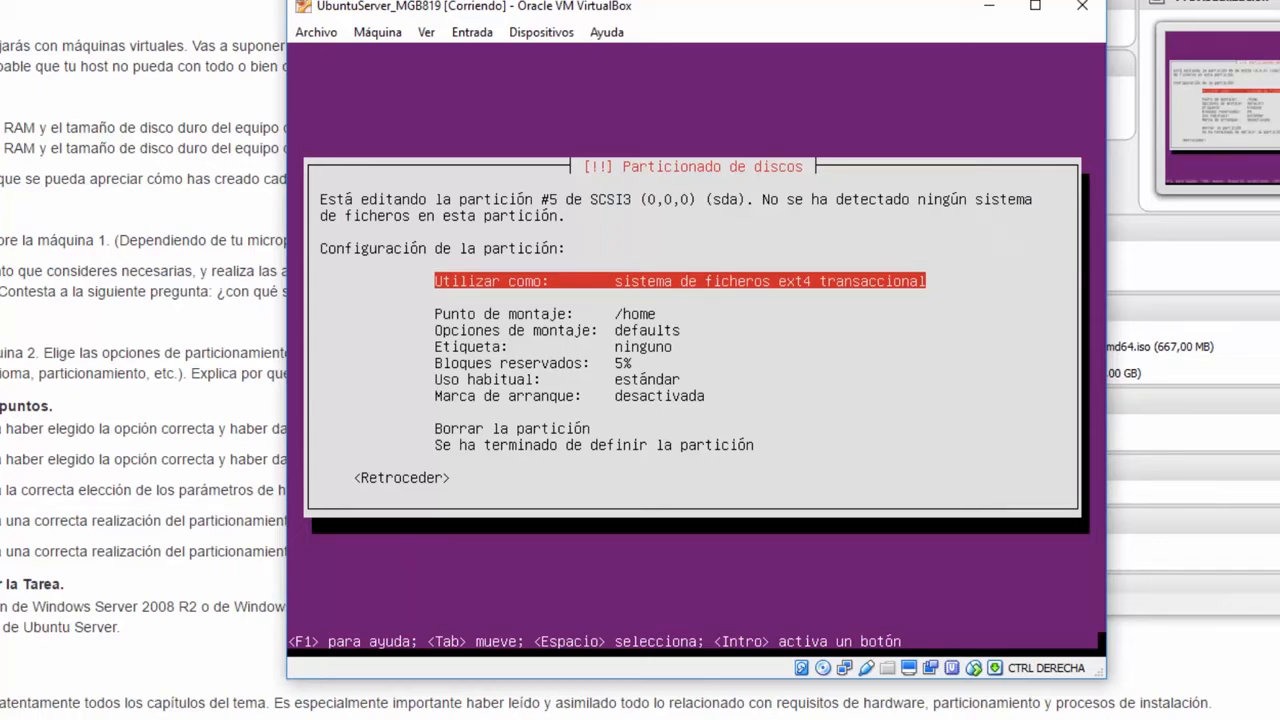
# - Enable usrquota, grpquota and user_xattr in partition #5's mount options
pyautogui.press('Down')
pyautogui.press('Down')
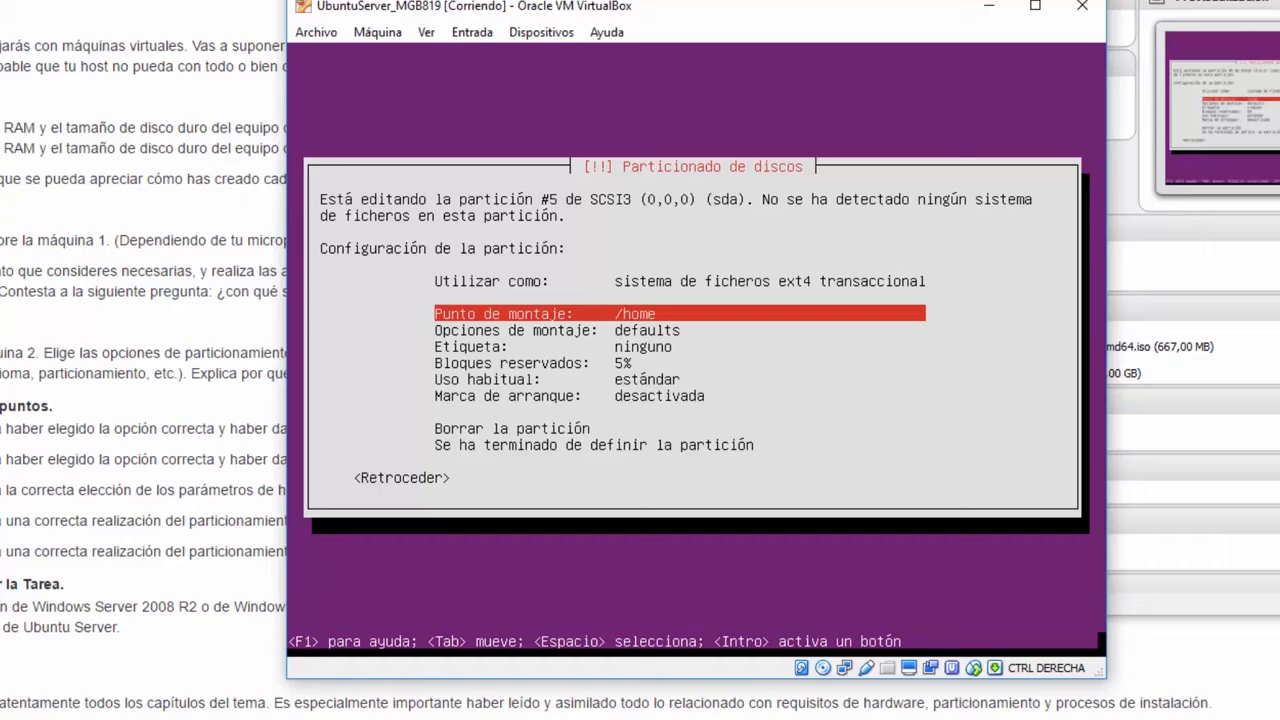
pyautogui.press('Down')
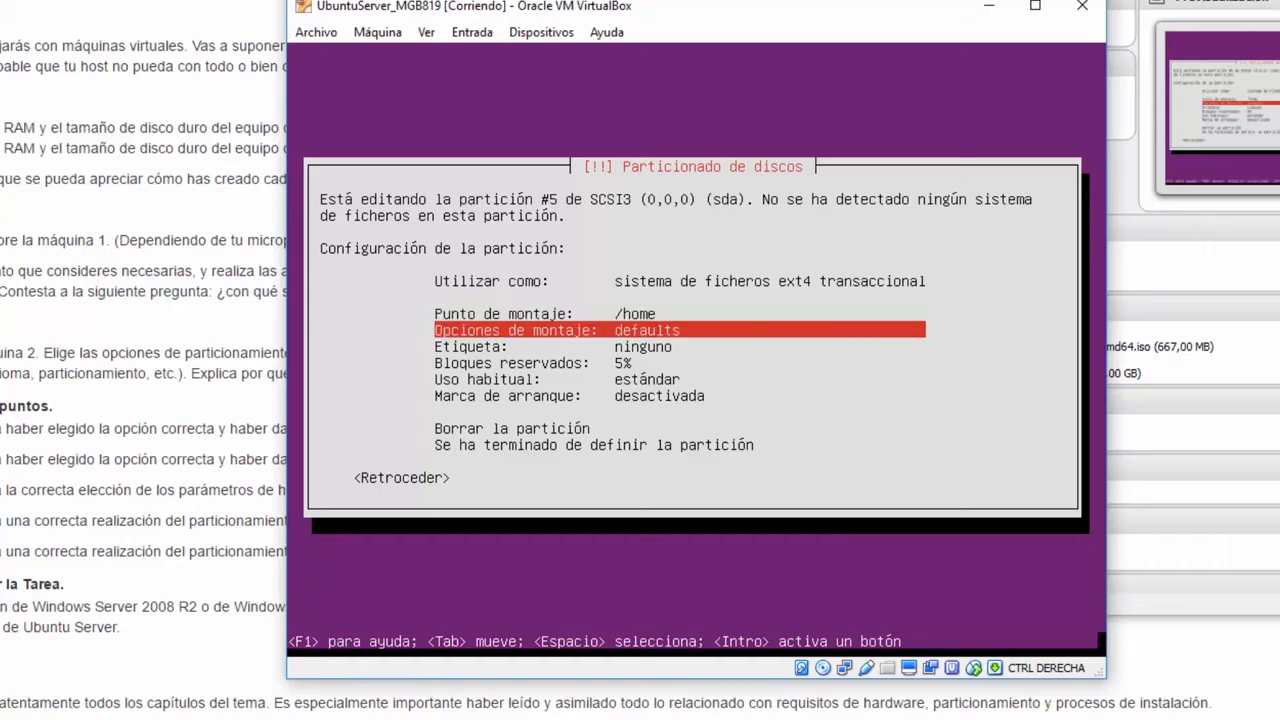
pyautogui.press('Return')
pyautogui.press('Down')
pyautogui.press('Down')
pyautogui.press('Down')
pyautogui.press('Down')
pyautogui.press('Down')
pyautogui.press('Down')
pyautogui.press('Down')
pyautogui.press('Down')
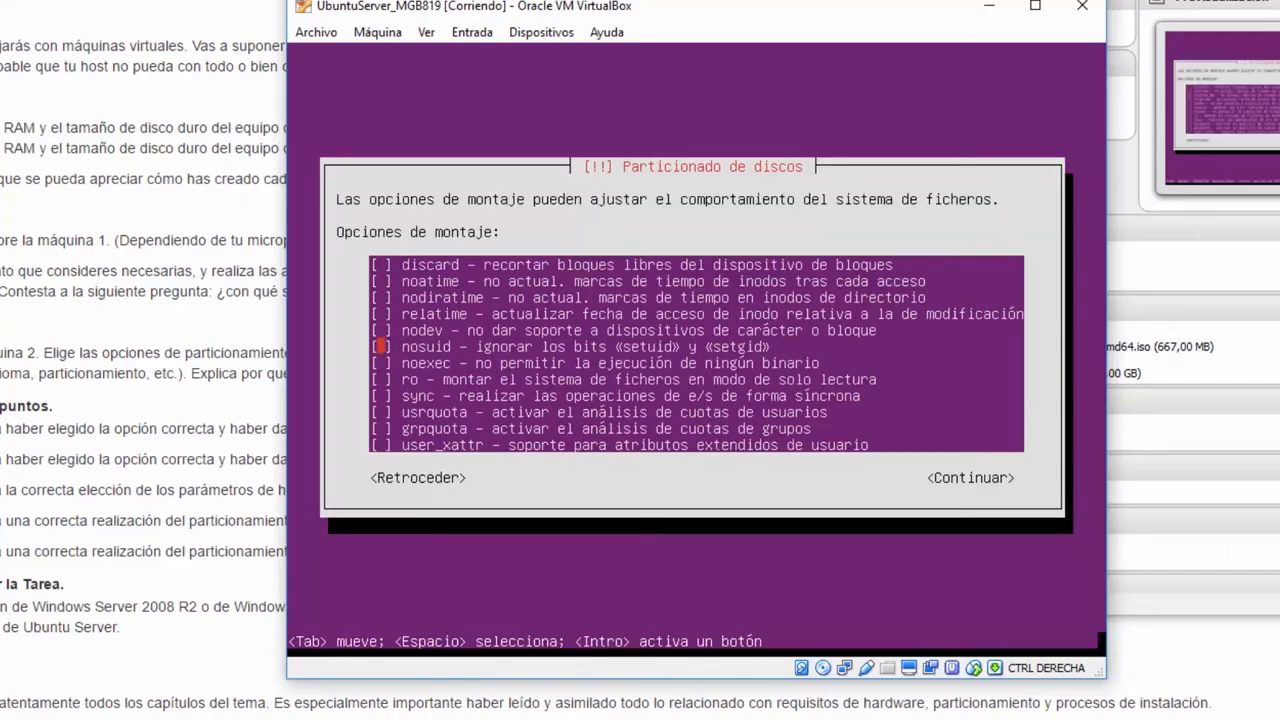
pyautogui.press('Down')
pyautogui.press('space')
pyautogui.press('Down')
pyautogui.press('space')
pyautogui.press('Down')
pyautogui.press('space')
pyautogui.press('Tab')
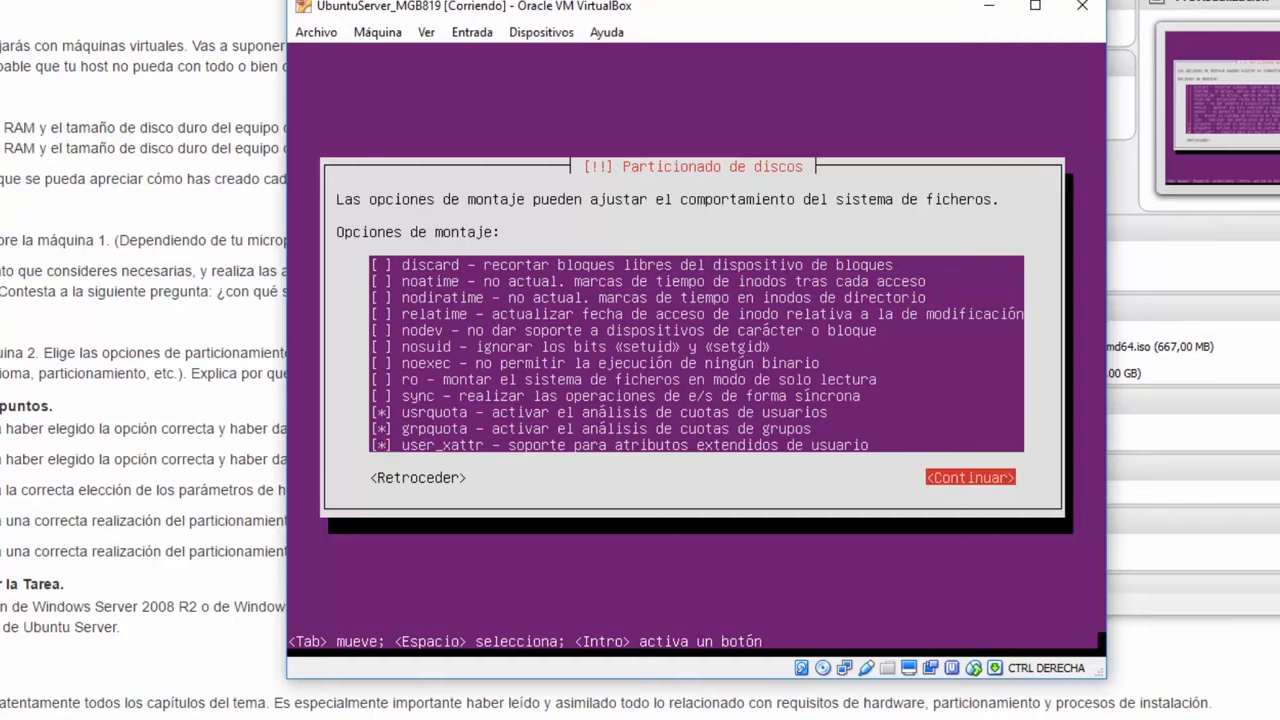
pyautogui.press('Return')
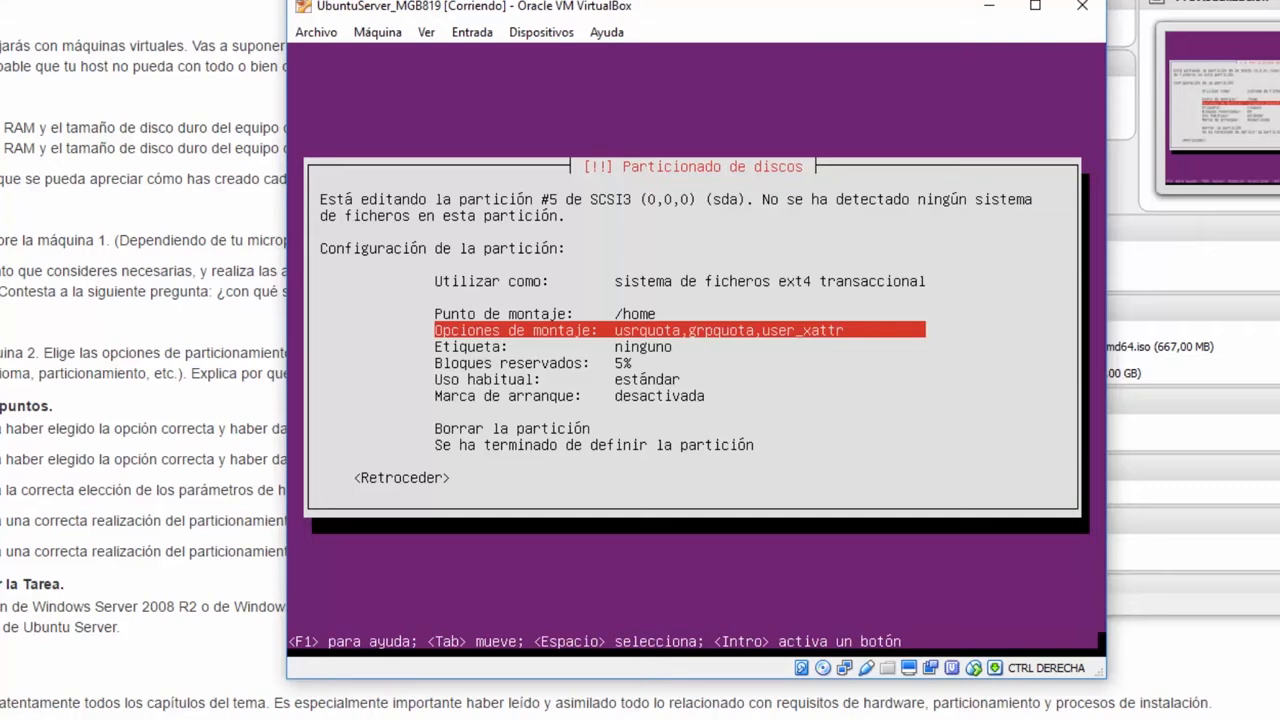
# - Finish the 67.0 GB ext4 /home logical partition, leaving 1.0 GB free in the summary
pyautogui.press('Down')
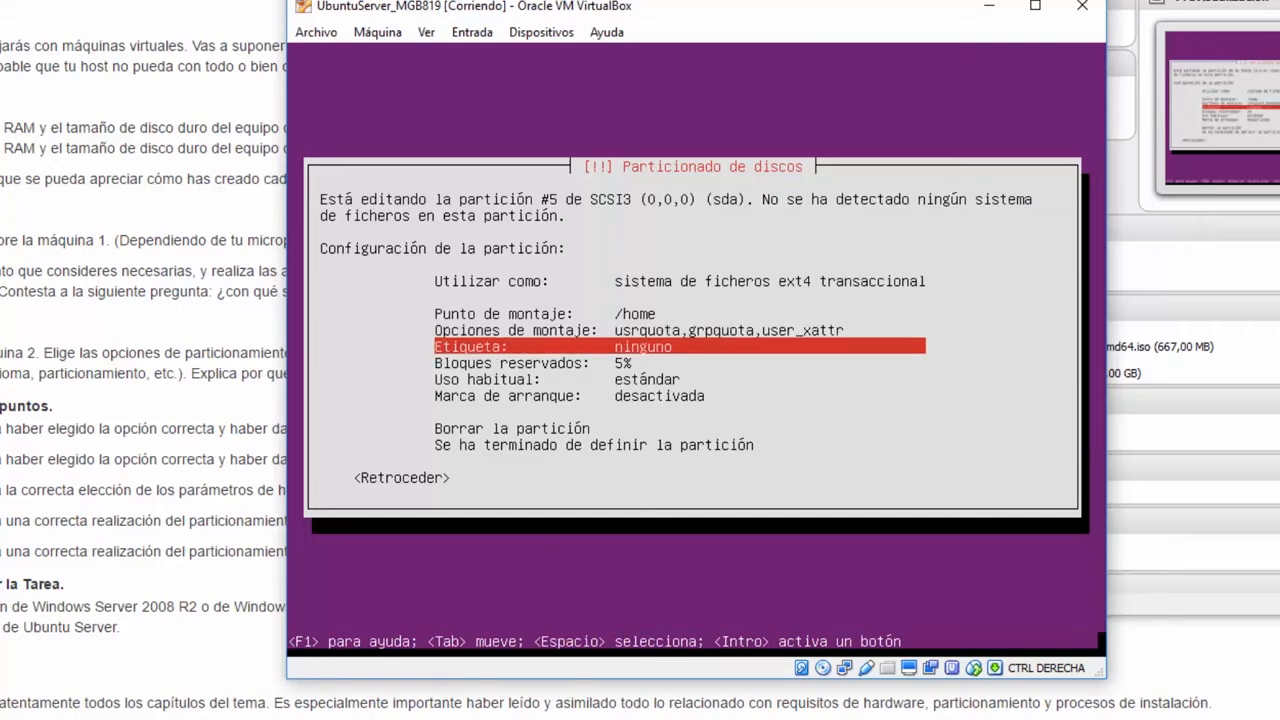
pyautogui.press('Up')
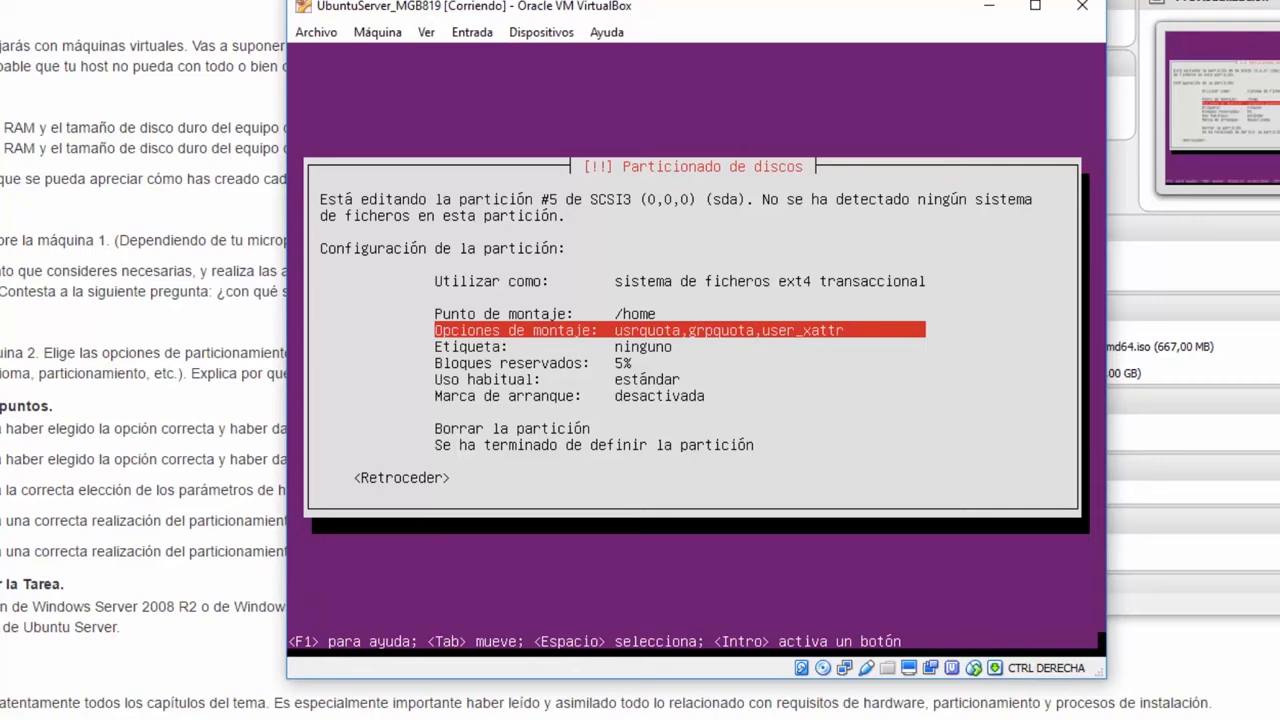
pyautogui.press('Down')
pyautogui.press('Down')
pyautogui.press('Down')
pyautogui.press('Down')
pyautogui.press('Down')
pyautogui.press('Down')
pyautogui.press('Down')
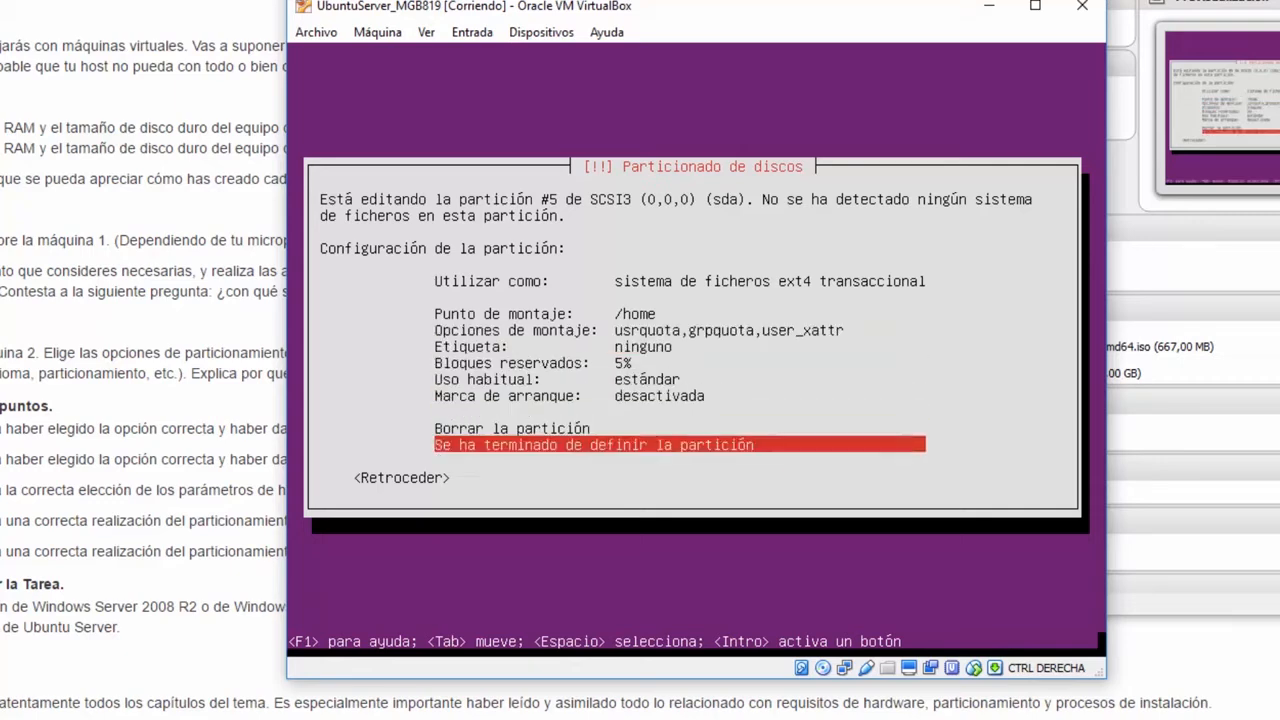
pyautogui.press('Return')
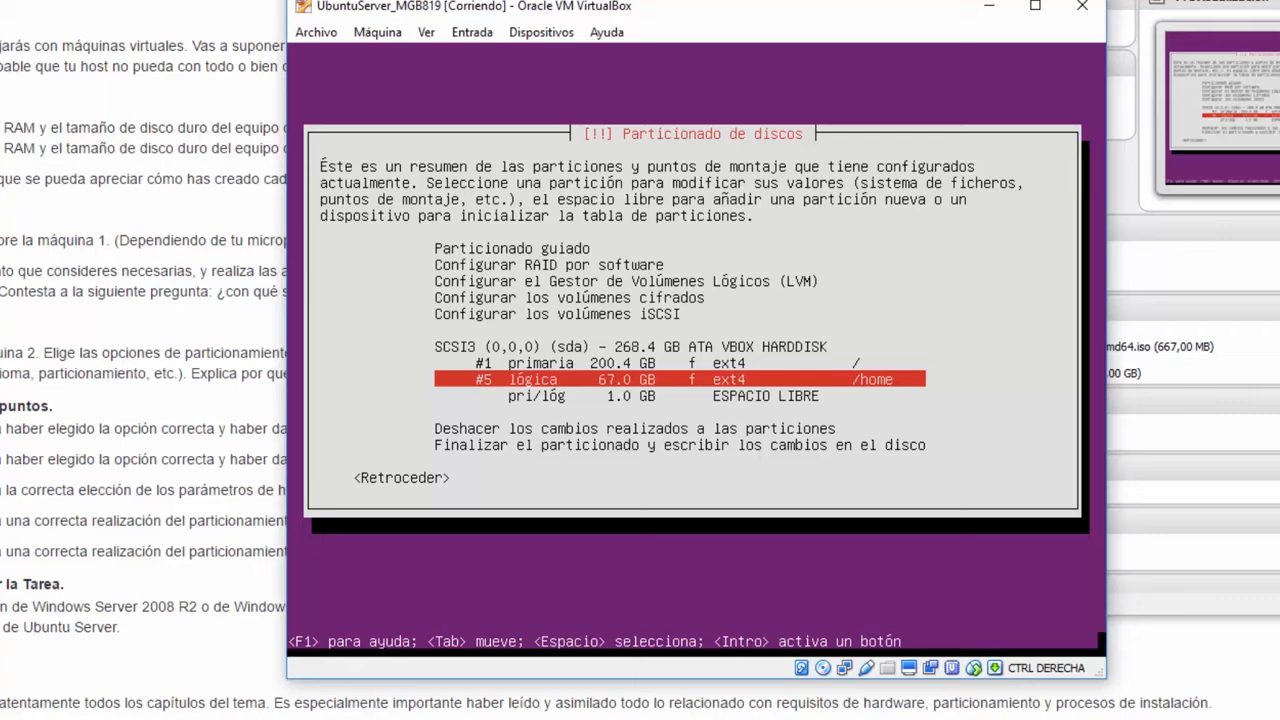
# - Create a new 1.0 GB logical partition in the remaining free space
pyautogui.press('Down')
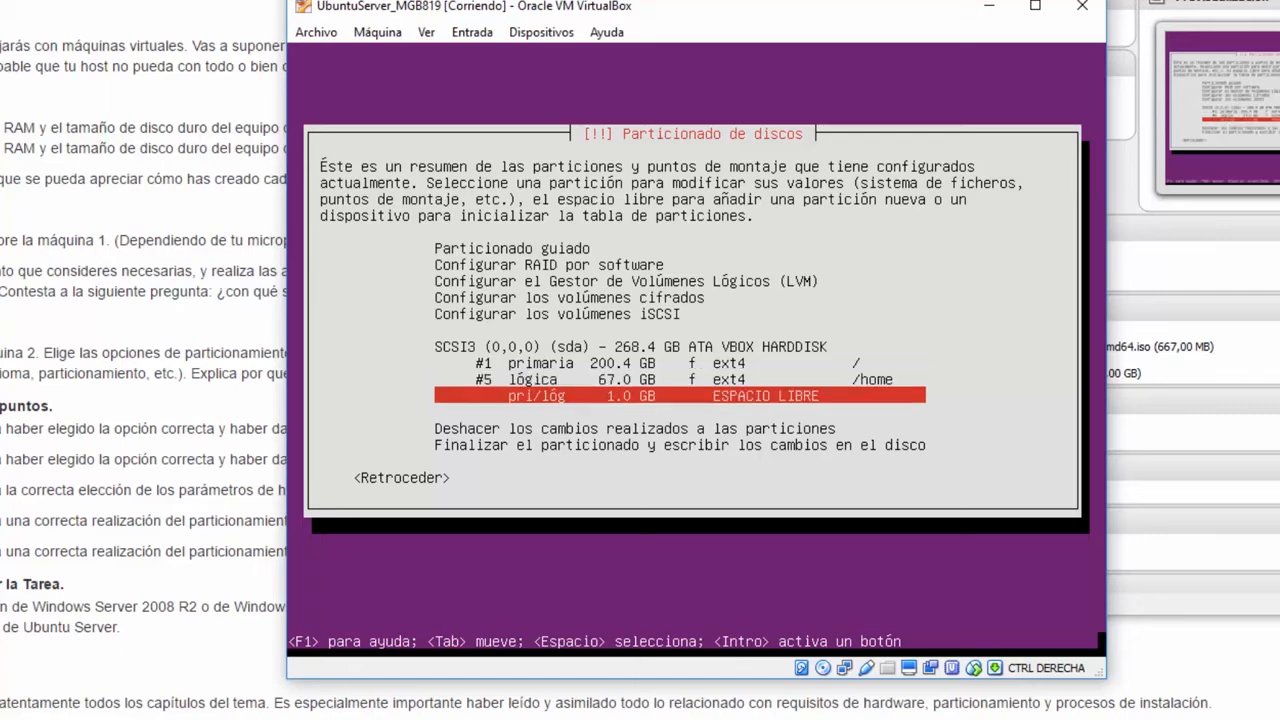
pyautogui.press('Return')
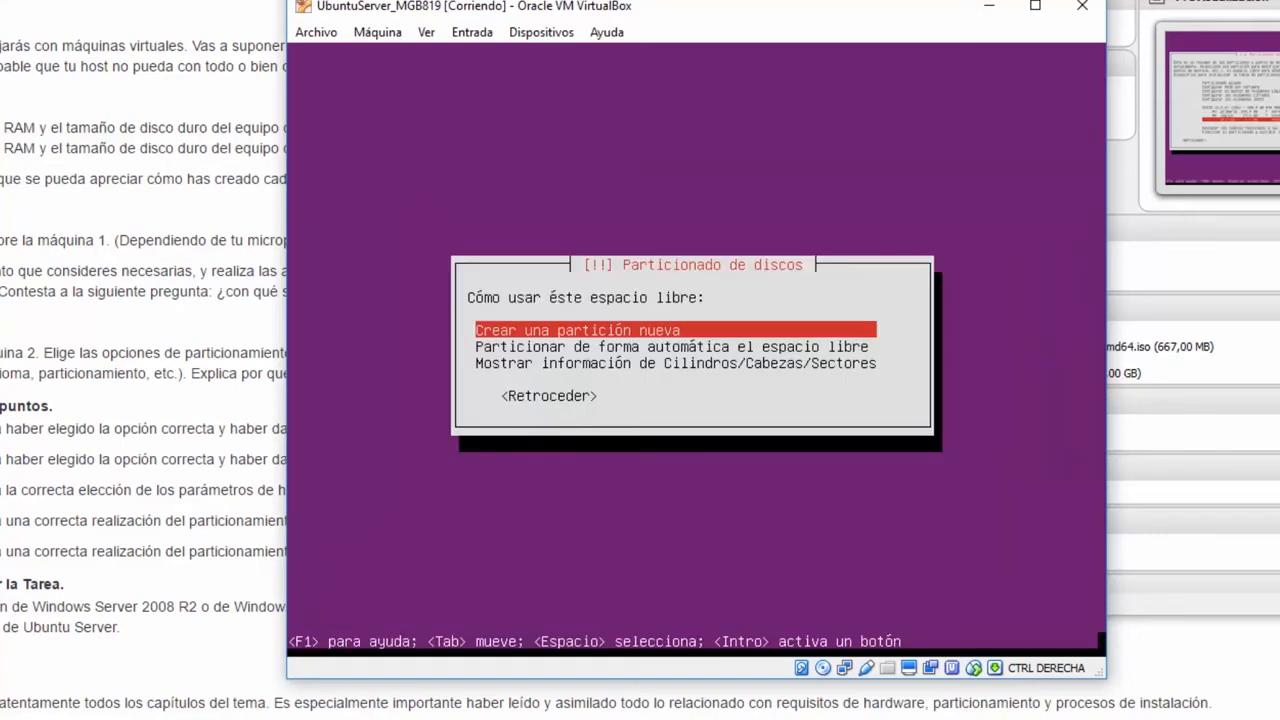
pyautogui.press('Return')
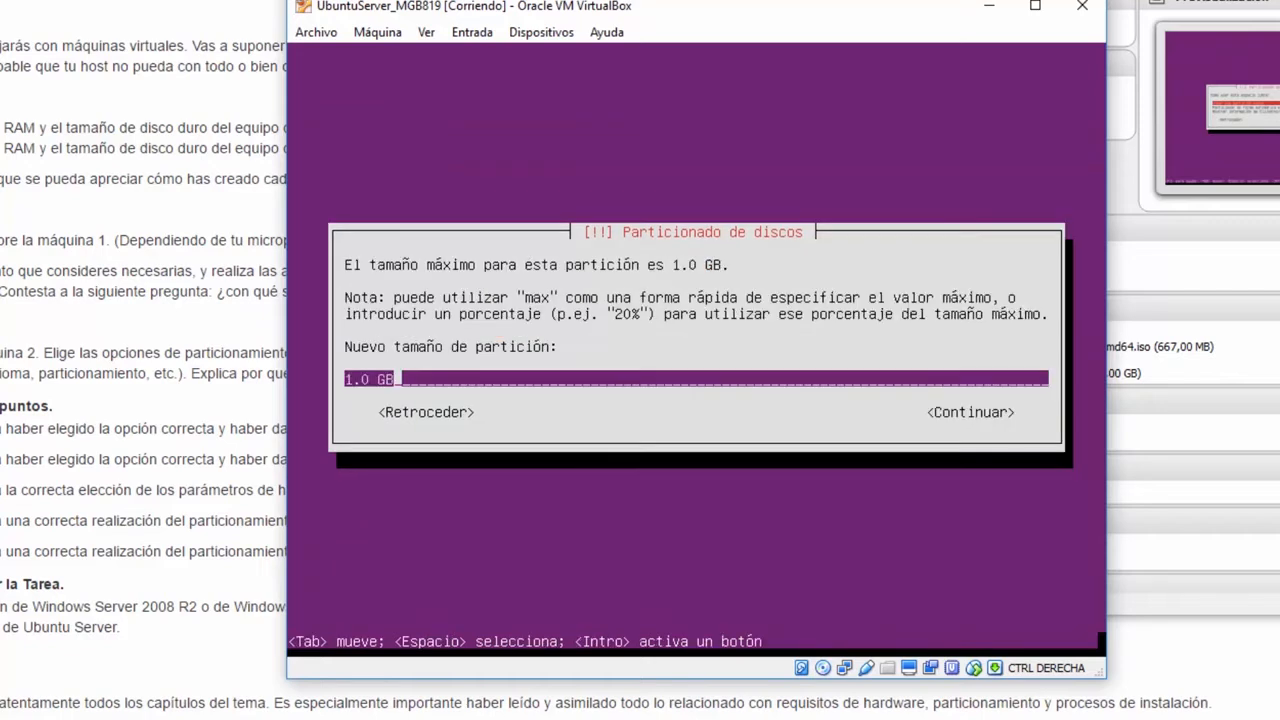
pyautogui.press('Tab')
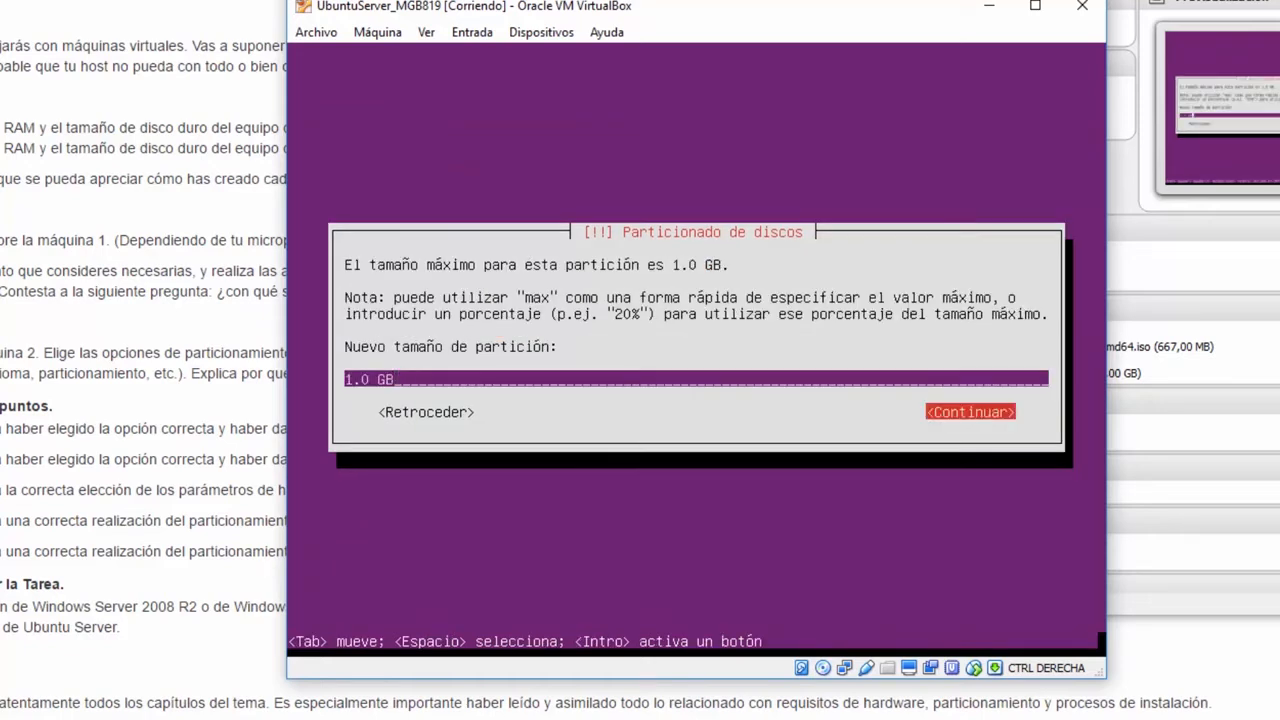
pyautogui.press('Return')
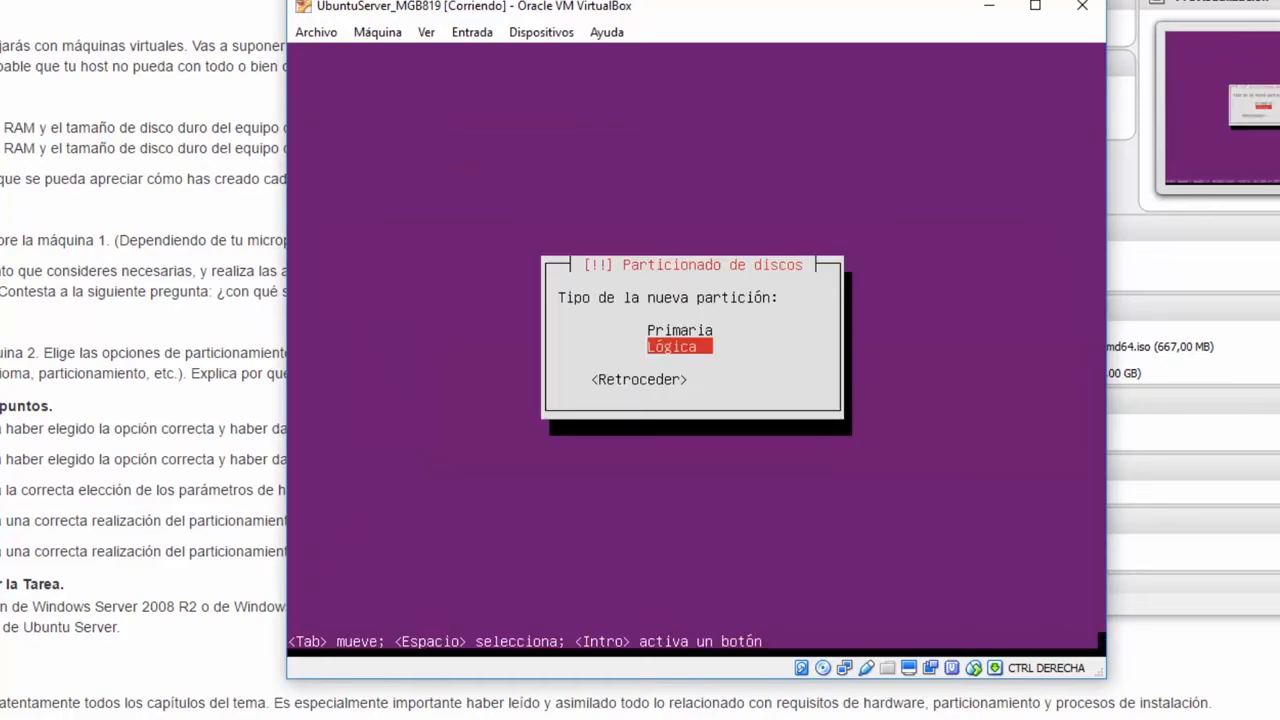
pyautogui.press('Return')
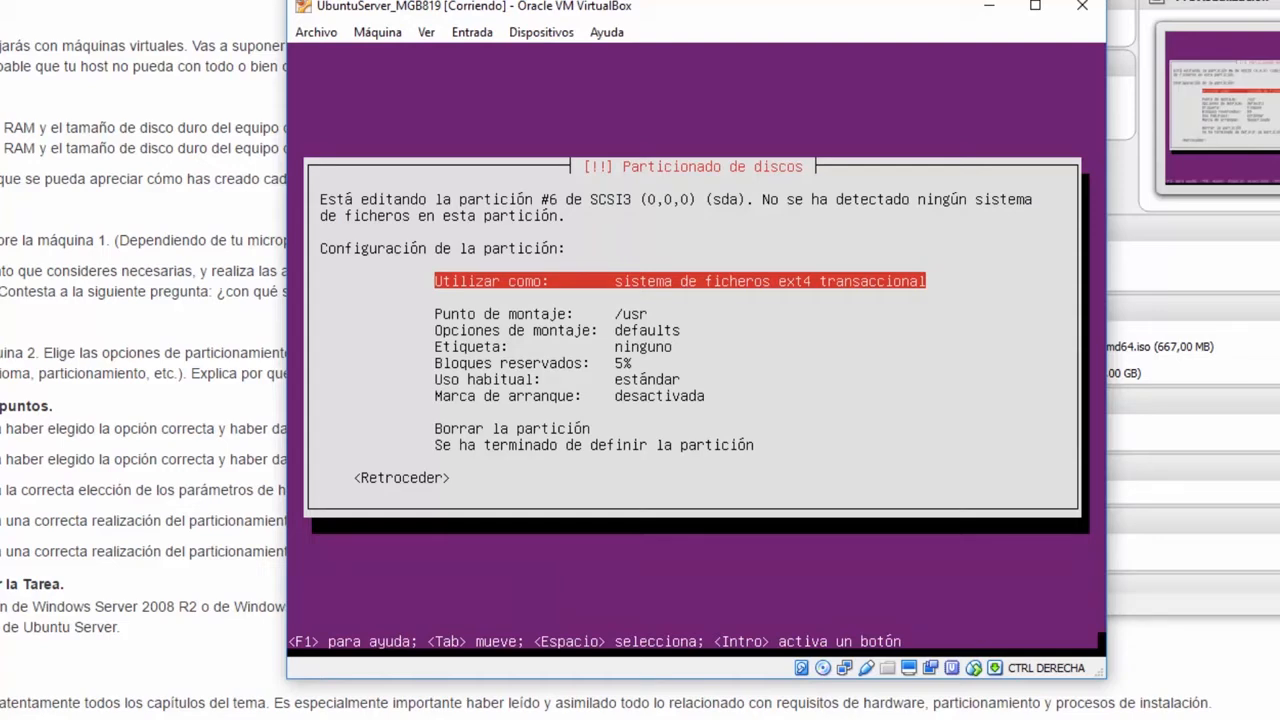
# - Use the new partition #6 as swap area and finish defining it
pyautogui.press('Return')
pyautogui.press('Down')
pyautogui.press('Down')
pyautogui.press('Down')
pyautogui.press('Down')
pyautogui.press('Down')
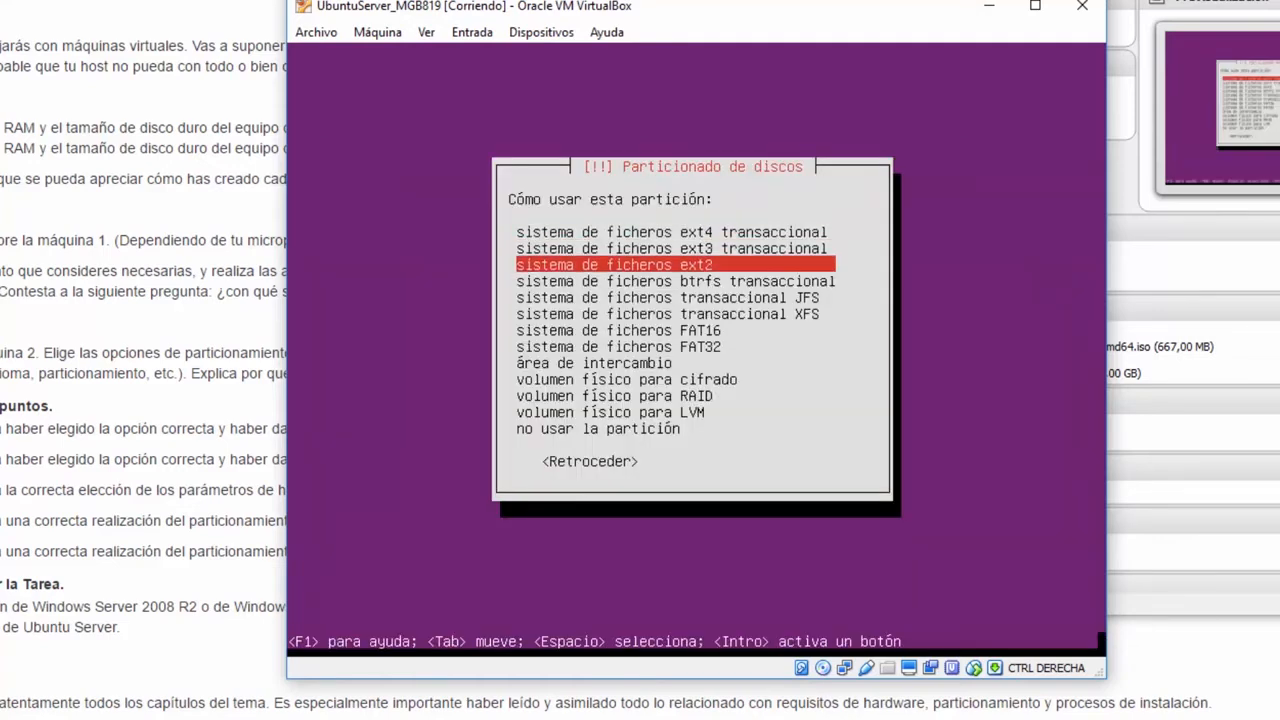
pyautogui.press('Down')
pyautogui.press('Down')
pyautogui.press('Down')
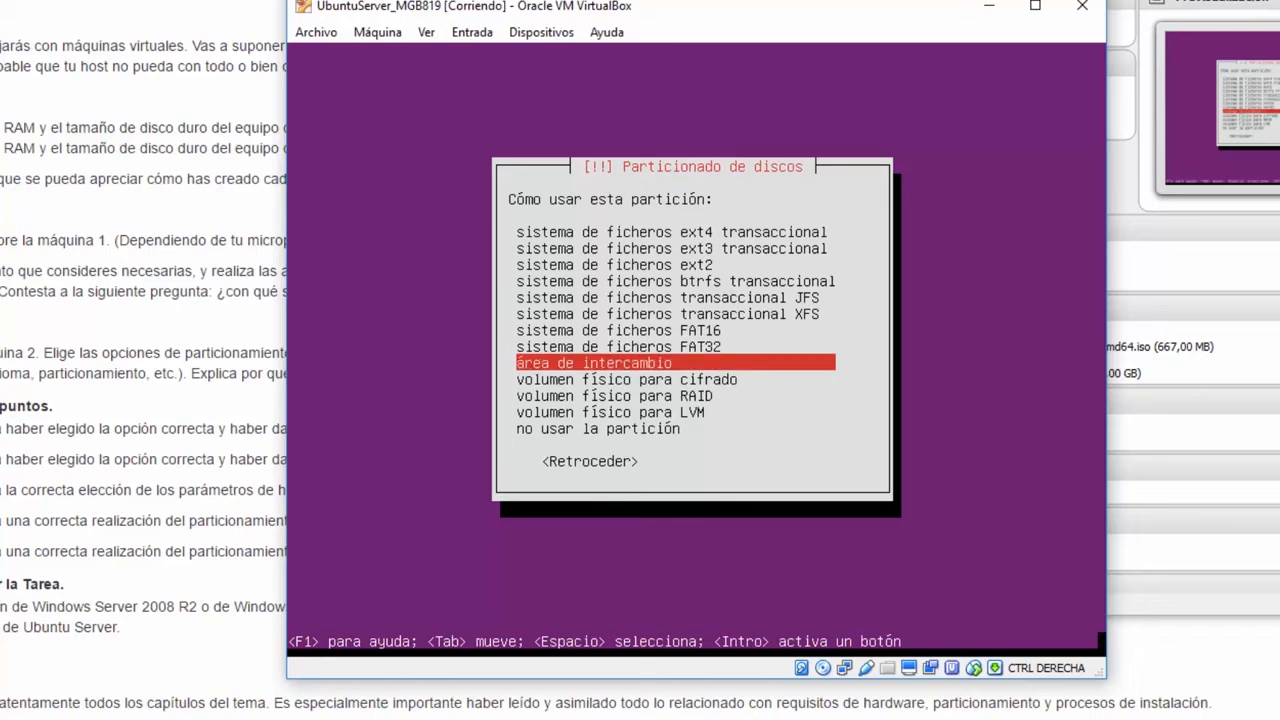
pyautogui.press('Return')
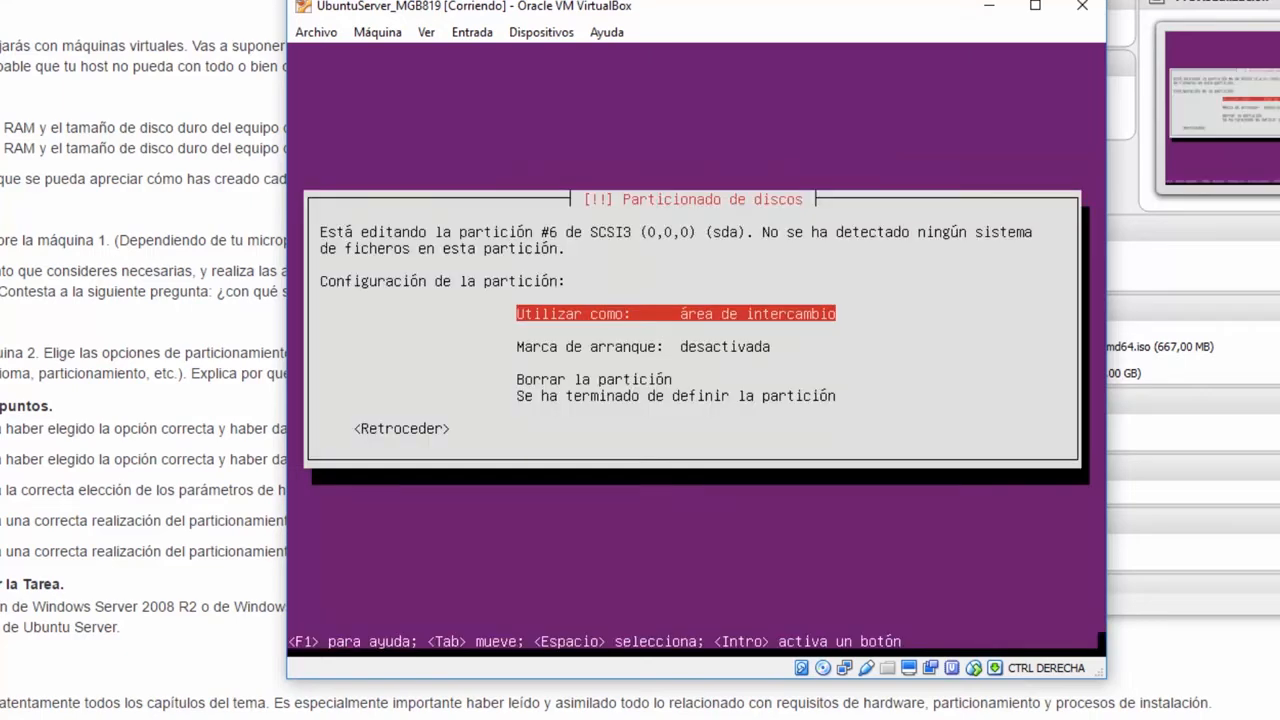
pyautogui.press('Down')
pyautogui.press('Down')
pyautogui.press('Down')
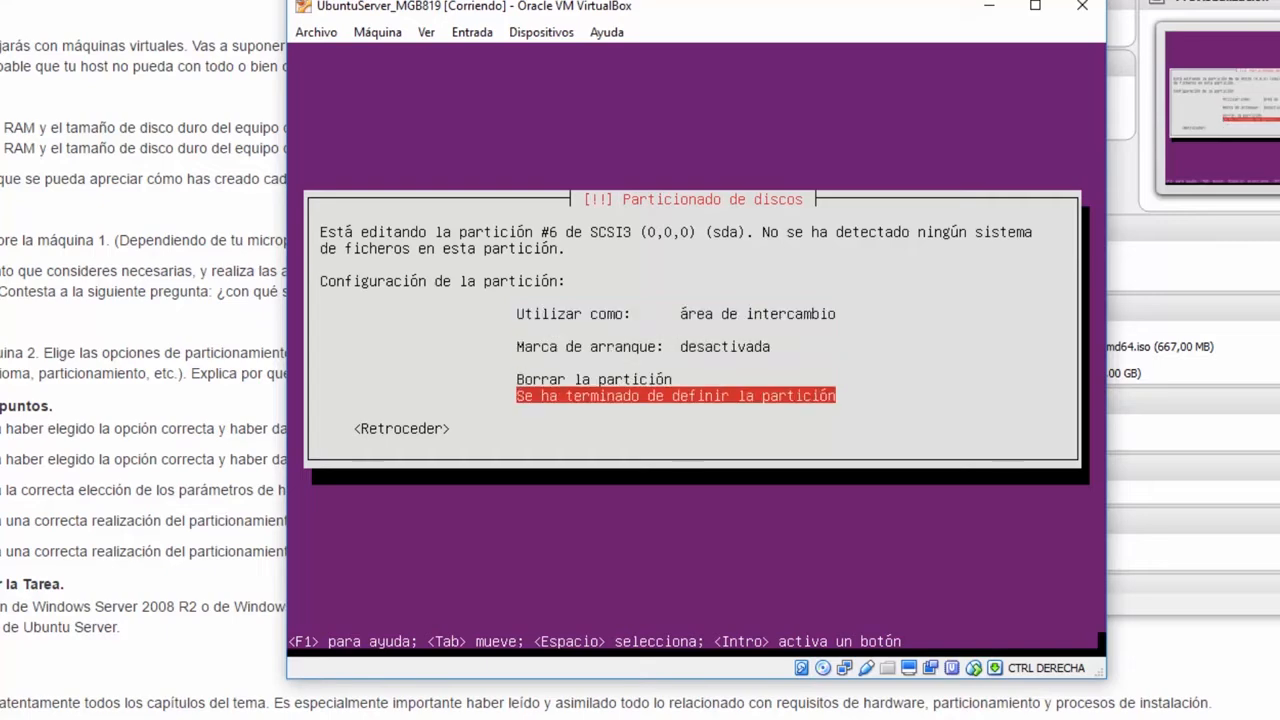
pyautogui.press('Return')
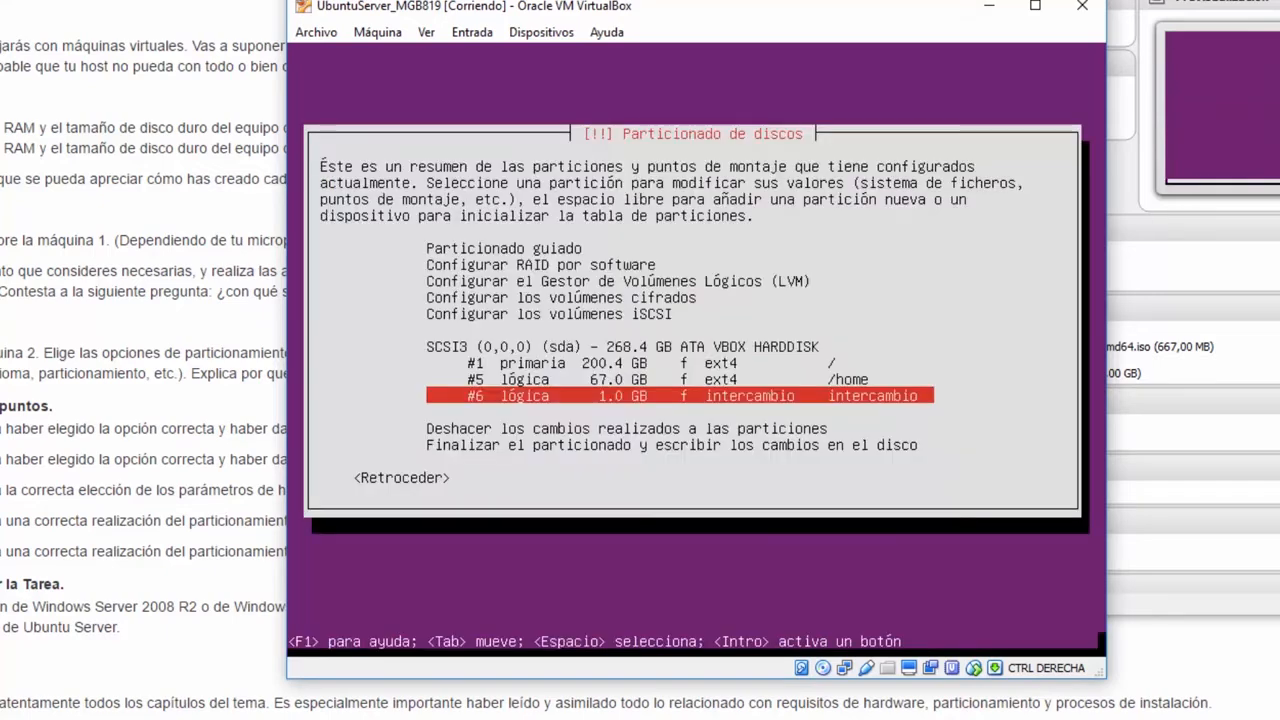
# - Finalize partitioning and confirm Sí to write the ext4 and swap partitions to disk
pyautogui.press('Down')
pyautogui.press('Down')
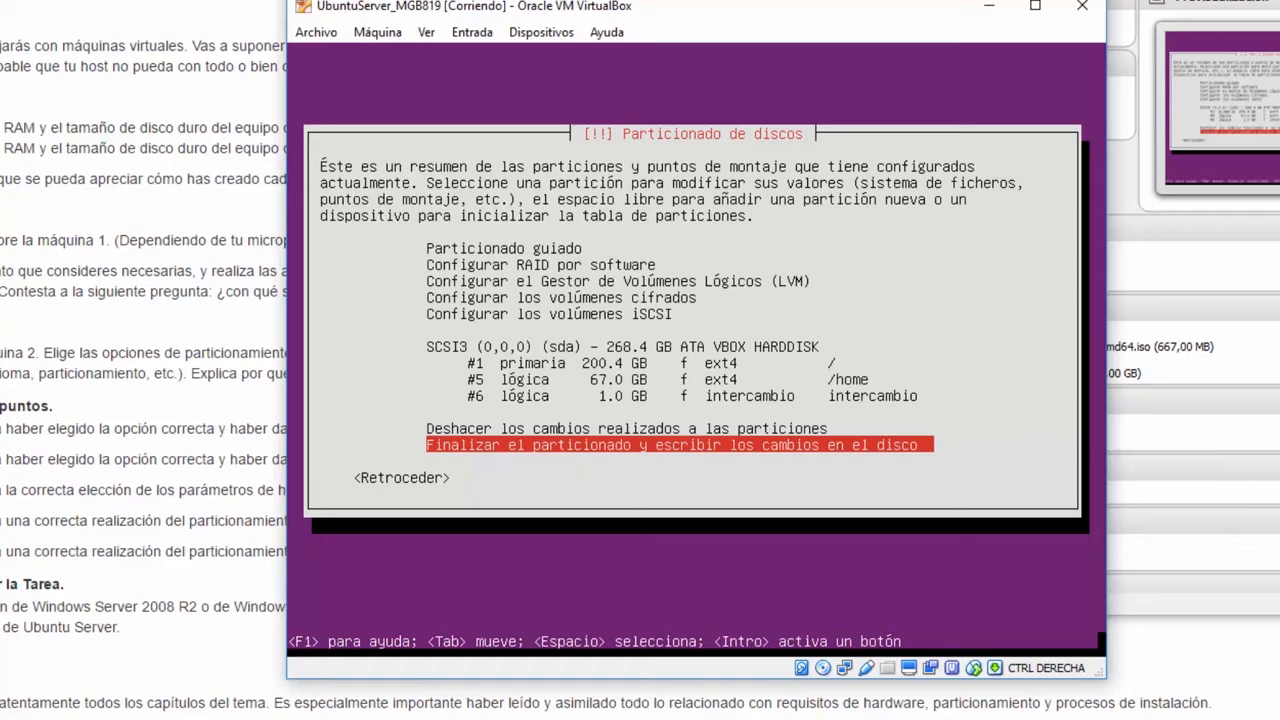
pyautogui.press('Return')
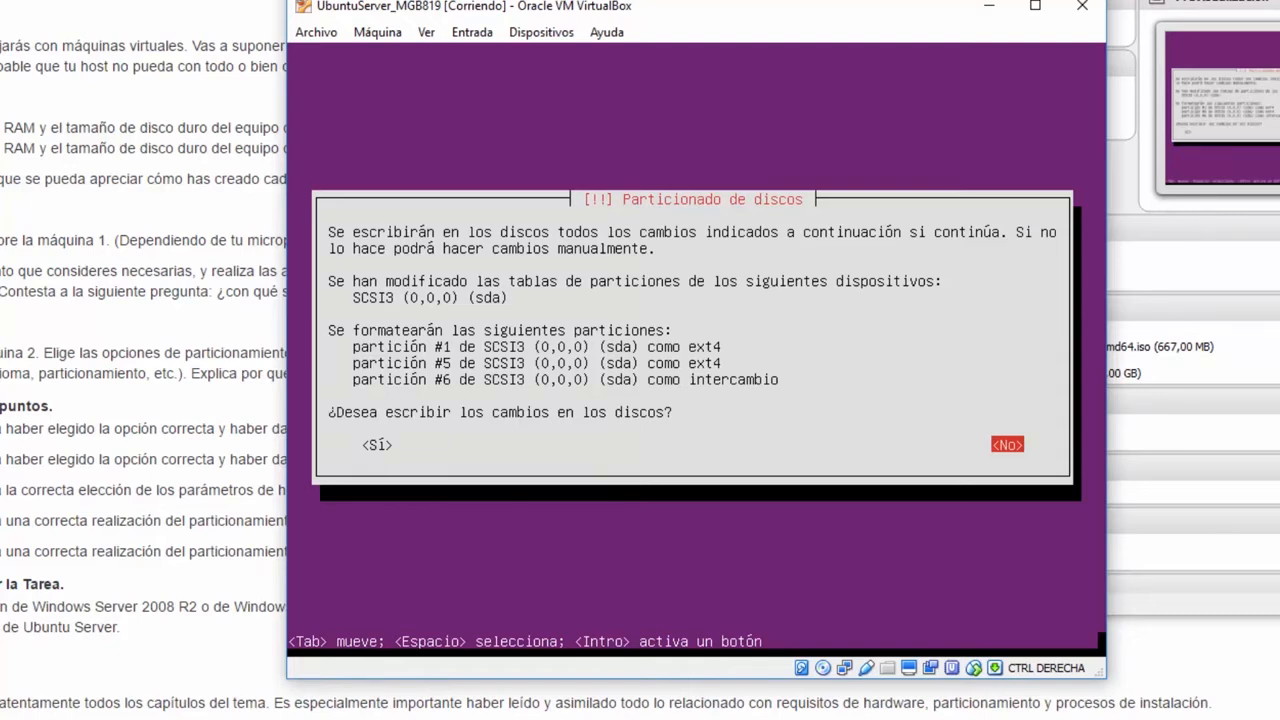
pyautogui.press('Tab')
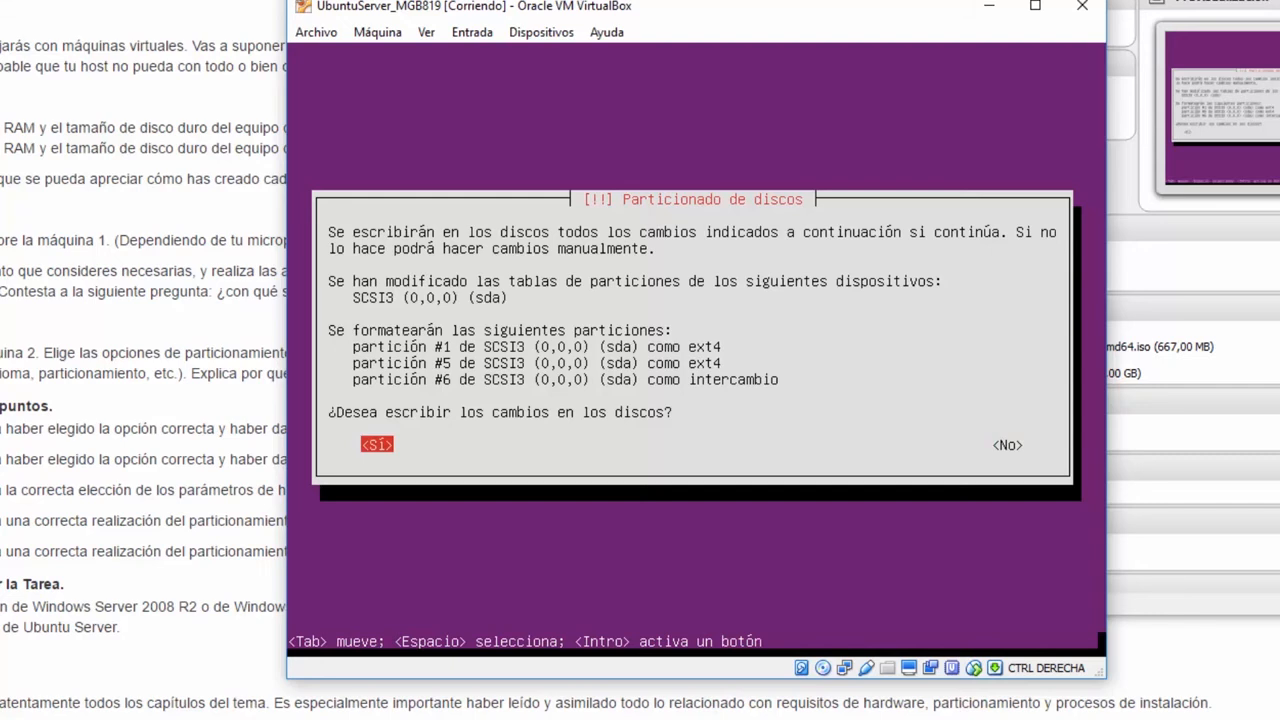
pyautogui.press('Return')
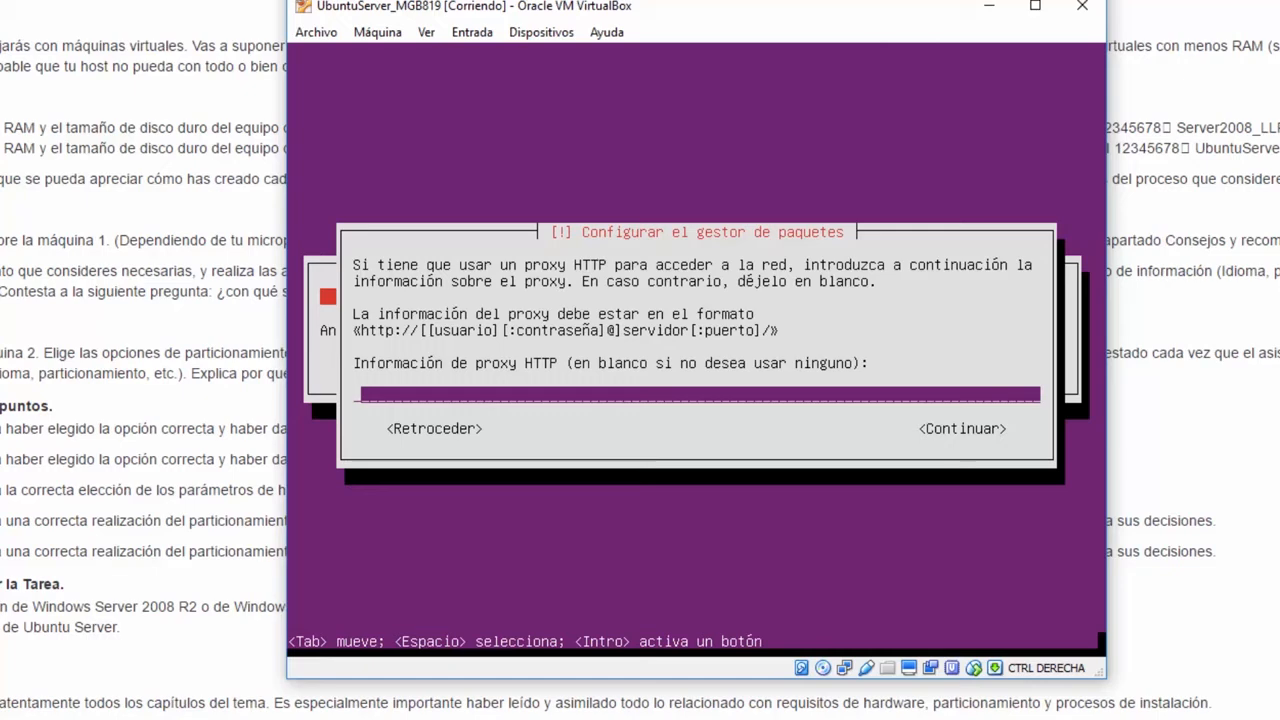
# - Leave the HTTP proxy blank and continue with Continuar
pyautogui.press('Tab')
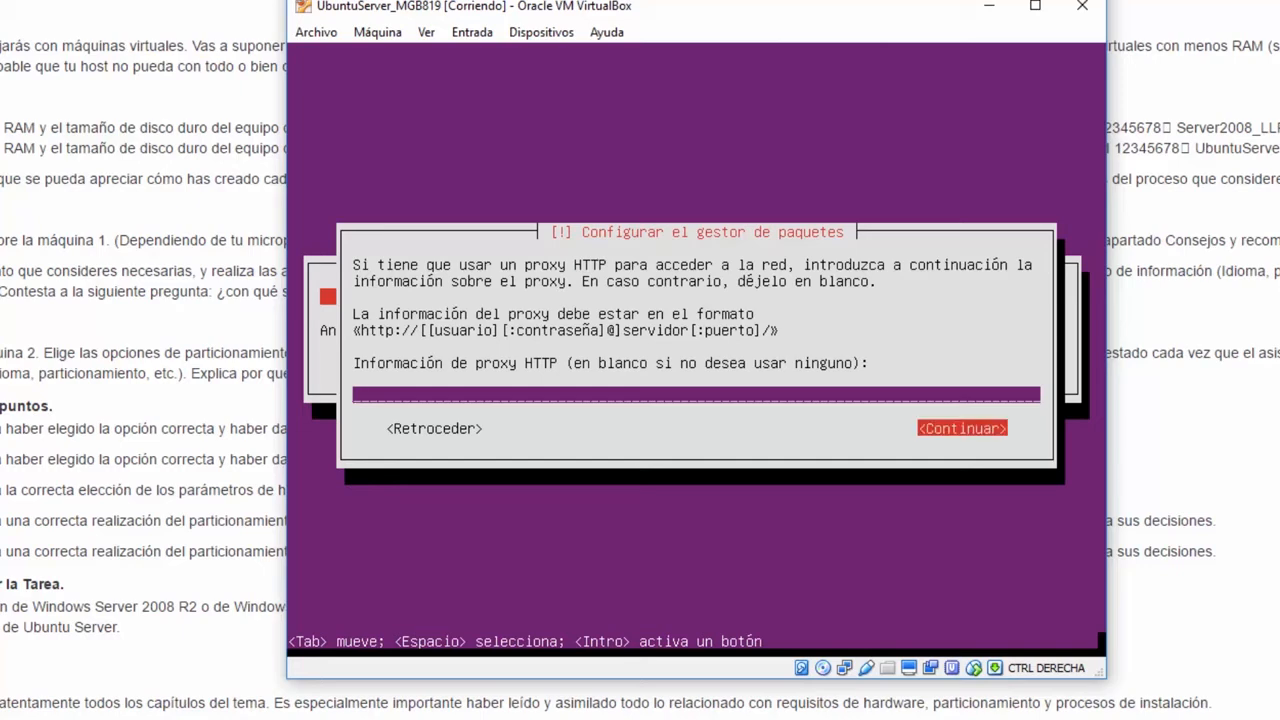
pyautogui.press('Return')
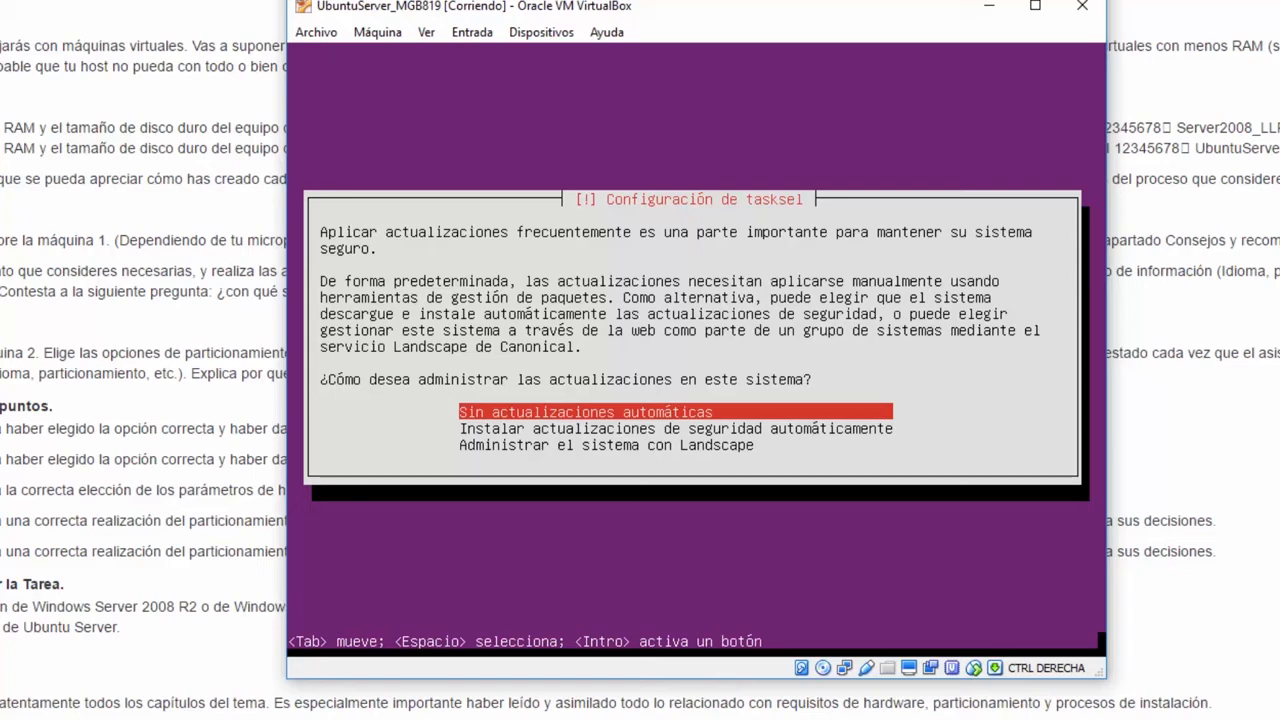
# - Choose 'Instalar actualizaciones de seguridad automáticamente' for managing updates
pyautogui.press('Down')
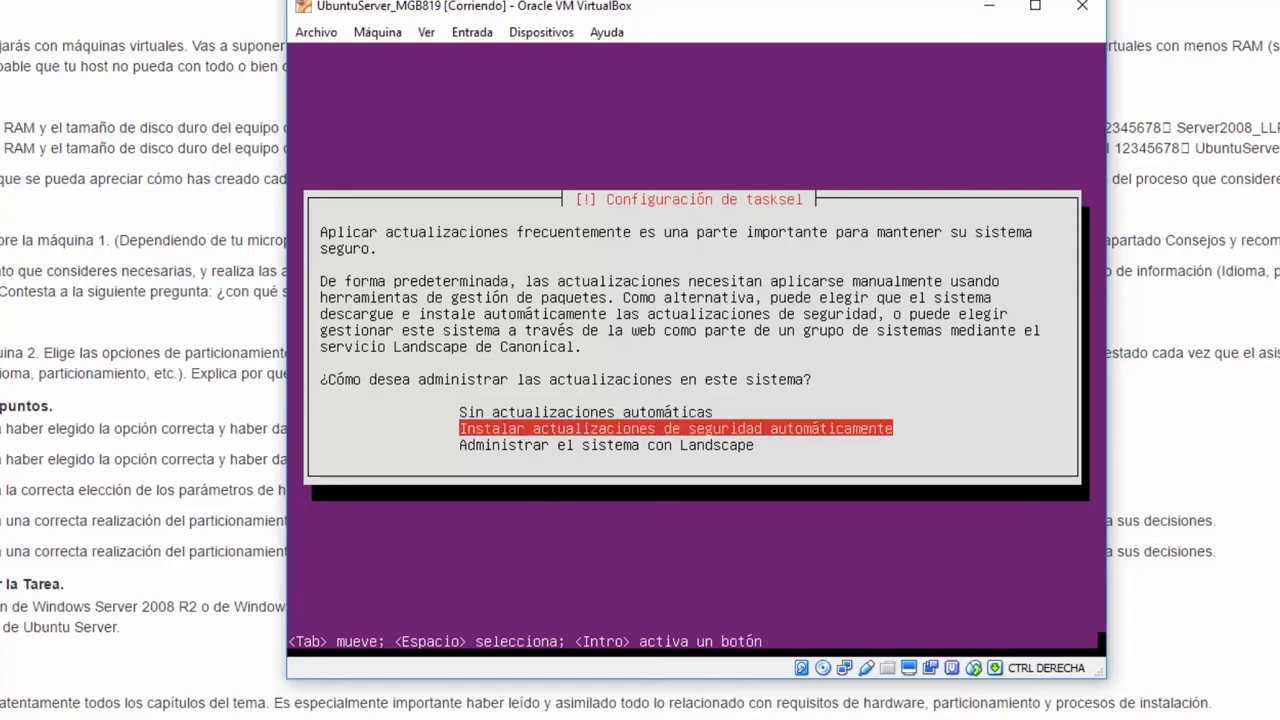
pyautogui.press('Return')
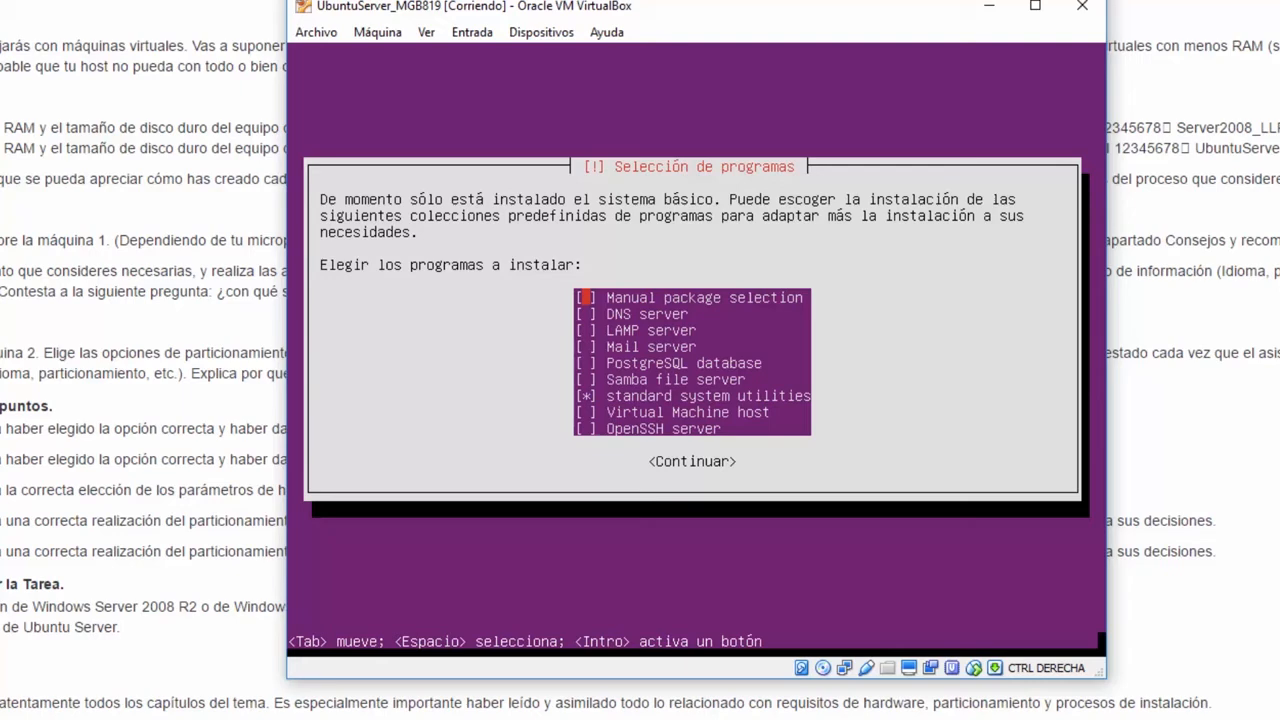
# - Add OpenSSH server to the software selection, then install GRUB to the master boot record
pyautogui.press('Down')
pyautogui.press('Down')
pyautogui.press('Down')
pyautogui.press('Down')
pyautogui.press('Down')
pyautogui.press('Down')
pyautogui.press('Down')
pyautogui.press('Down')
pyautogui.press('space')
pyautogui.press('Up')
pyautogui.press('Up')
pyautogui.press('Up')
pyautogui.press('Up')
pyautogui.press('Up')
pyautogui.press('Up')
pyautogui.press('Up')
pyautogui.press('Up')
pyautogui.press('Return')
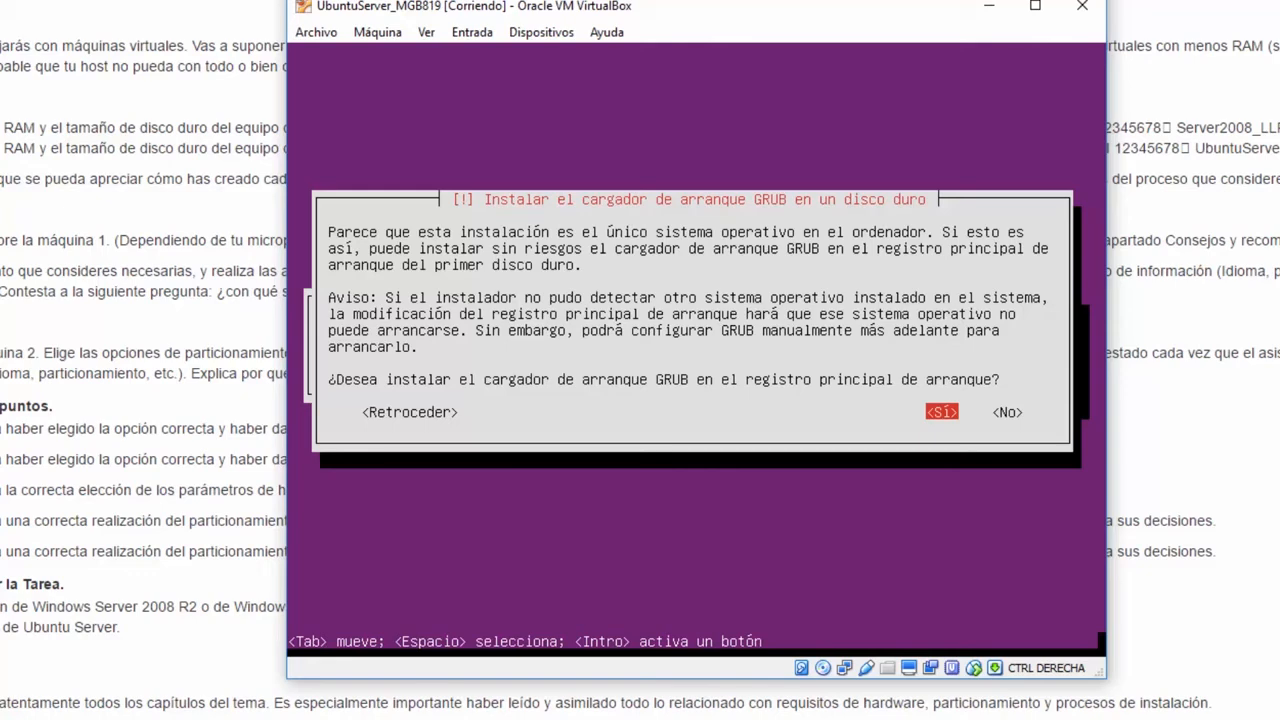
pyautogui.press('Return')
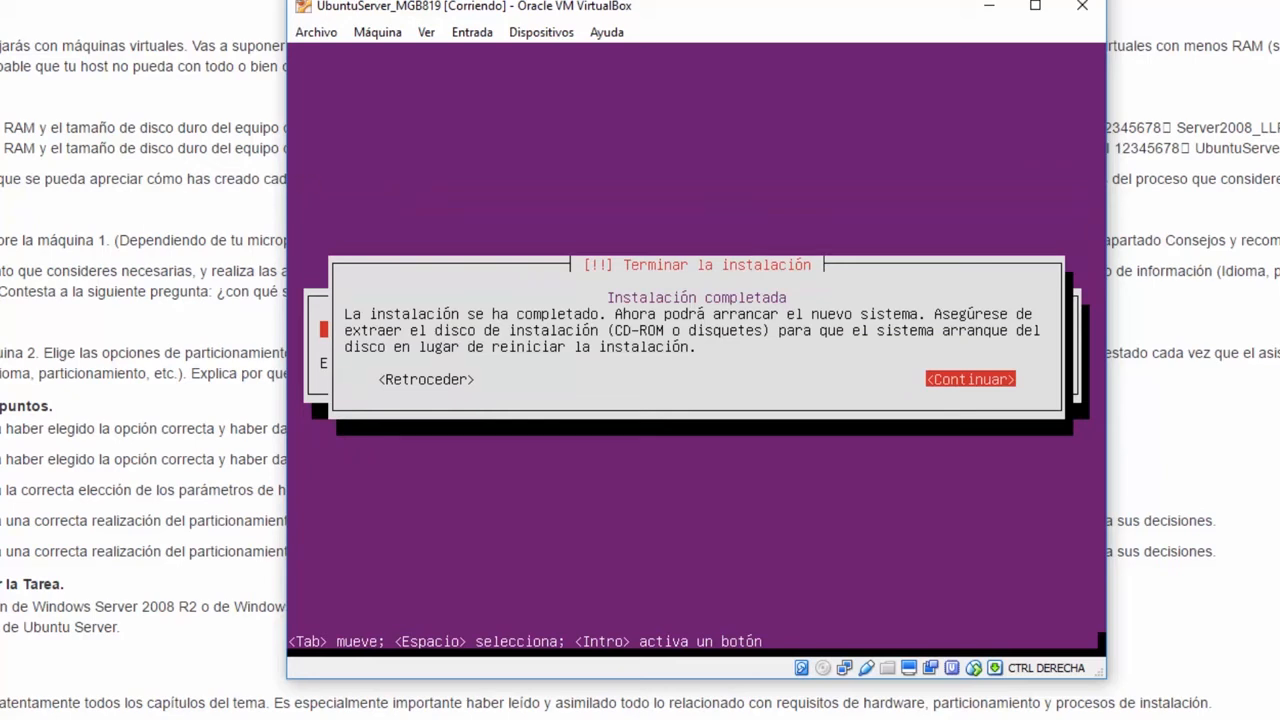
# - Confirm the VM's IDE optical drive is Vacío in Storage settings, then continue to finish installing
pyautogui.click(316, 33)
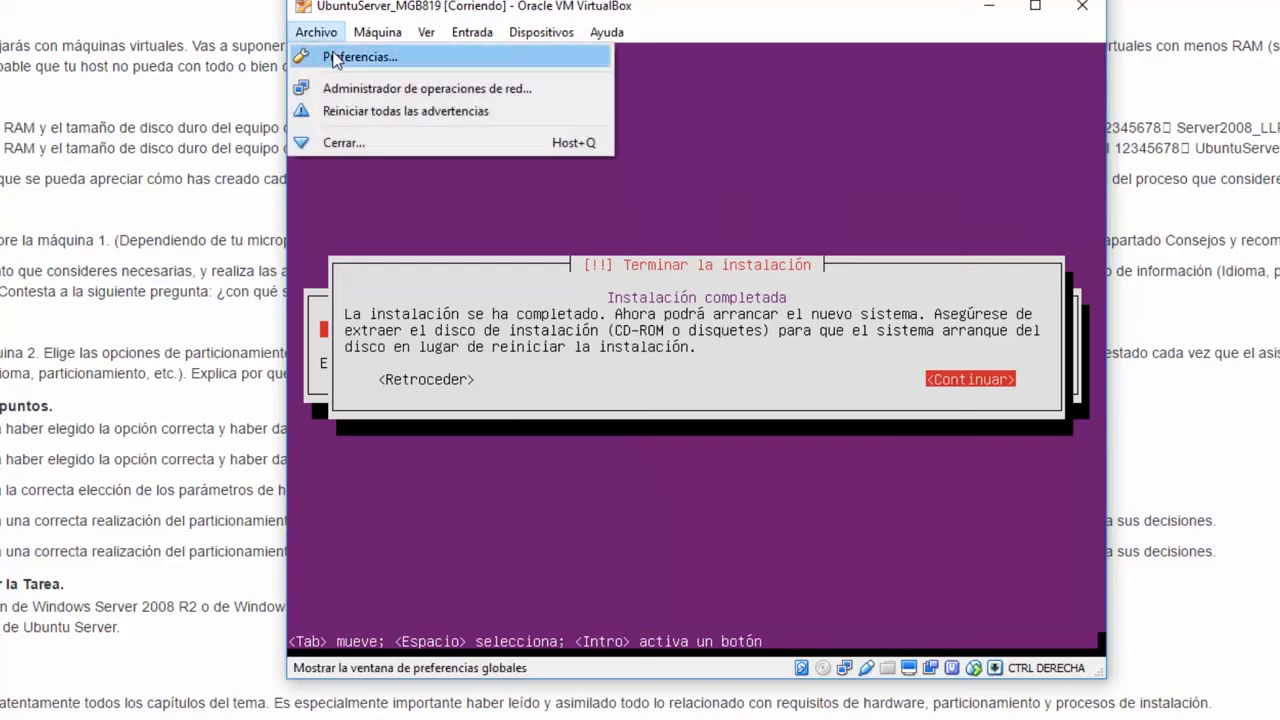
pyautogui.moveTo(428, 34)
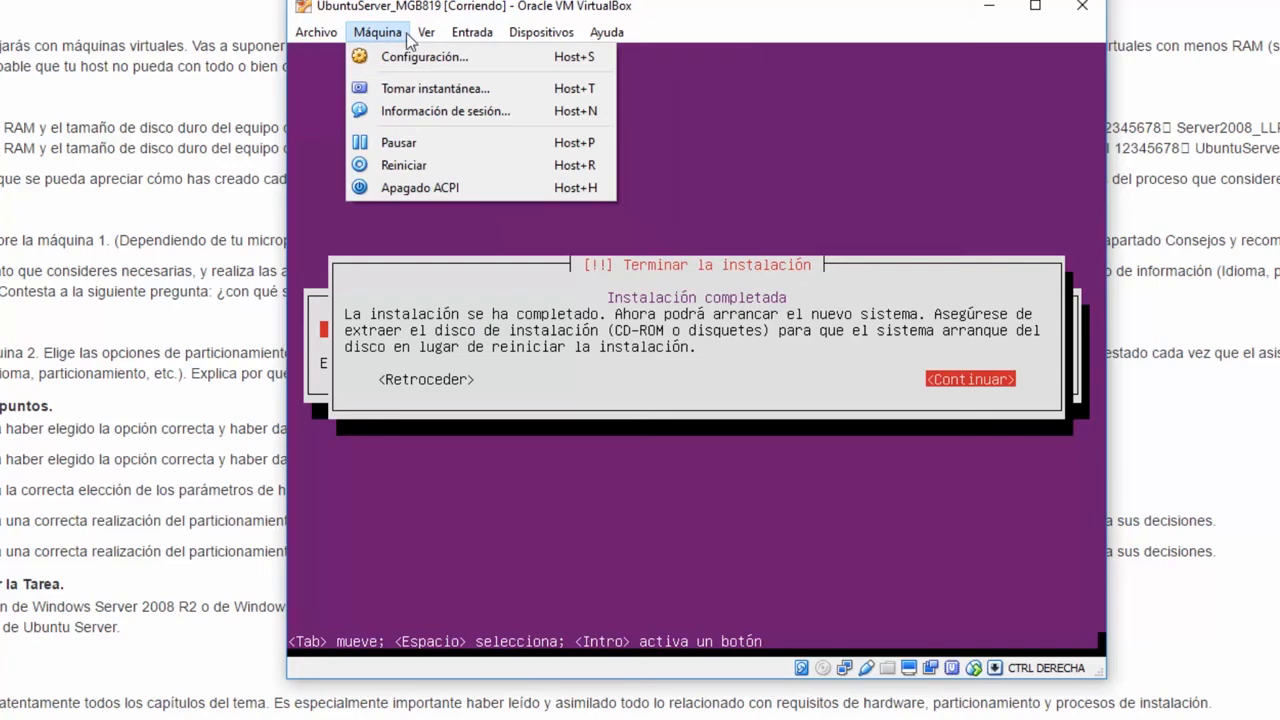
pyautogui.click(421, 60)
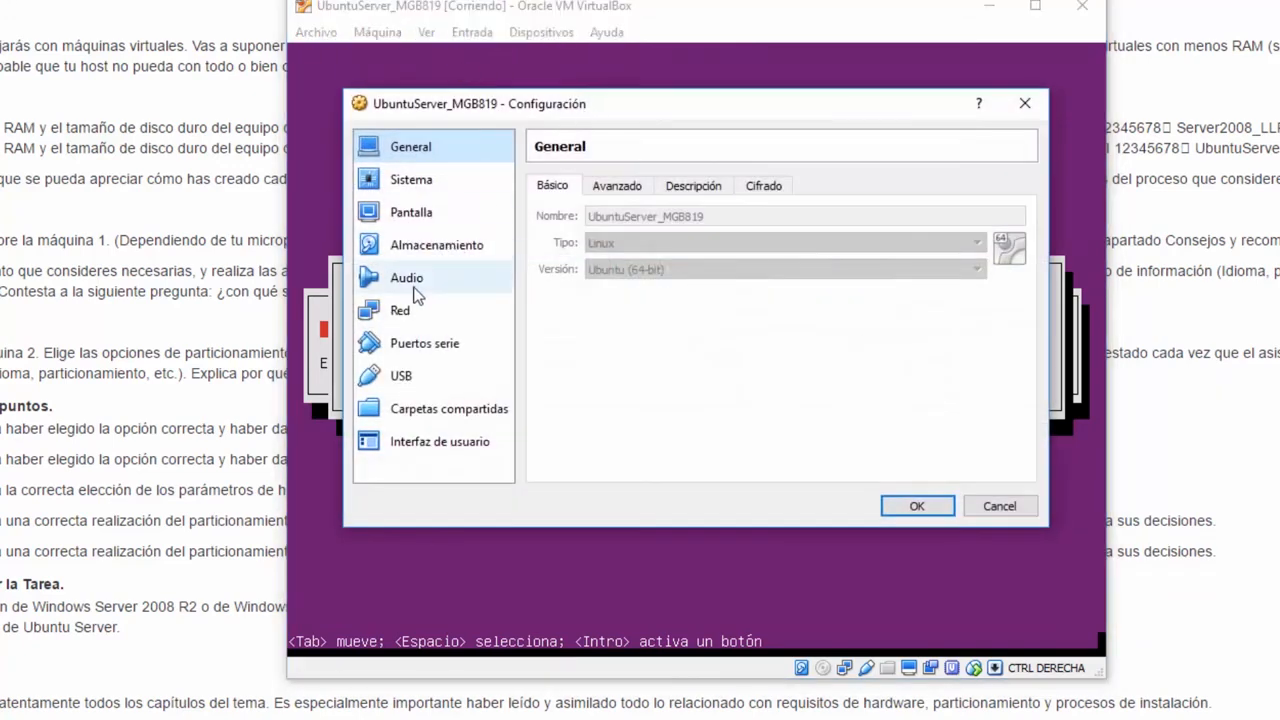
pyautogui.click(432, 247)
pyautogui.click(588, 231)
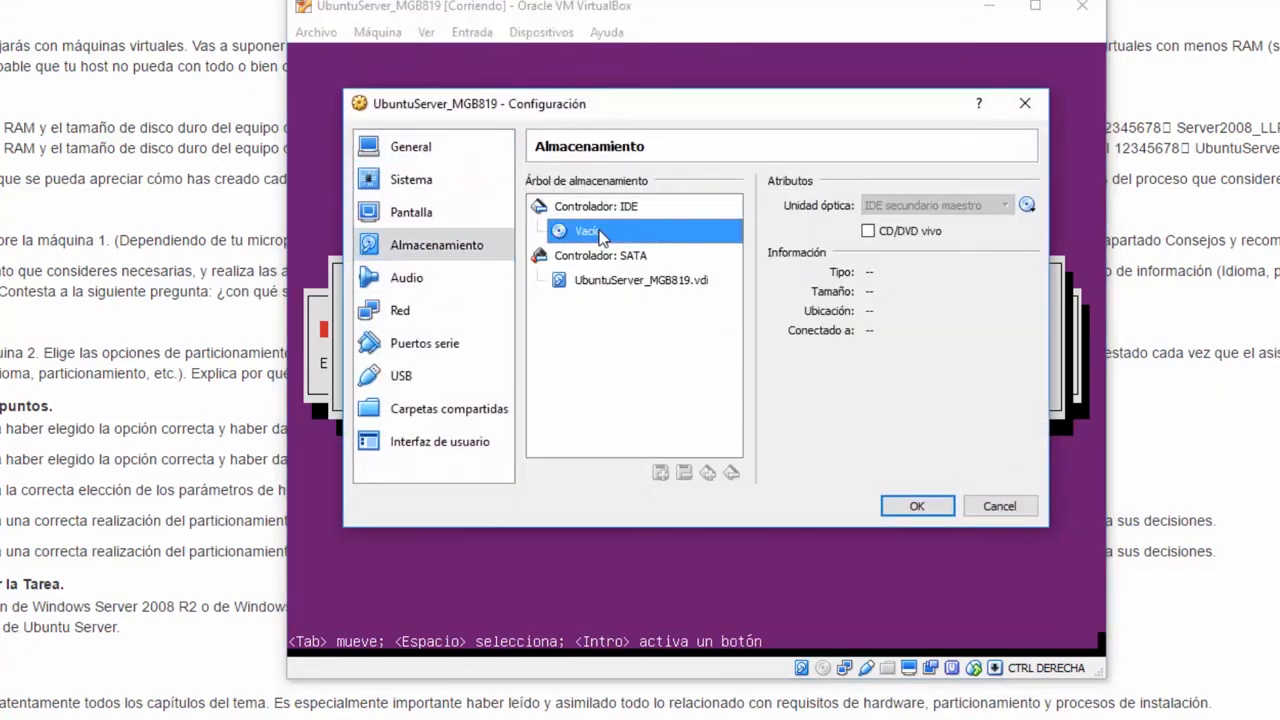
pyautogui.click(916, 506)
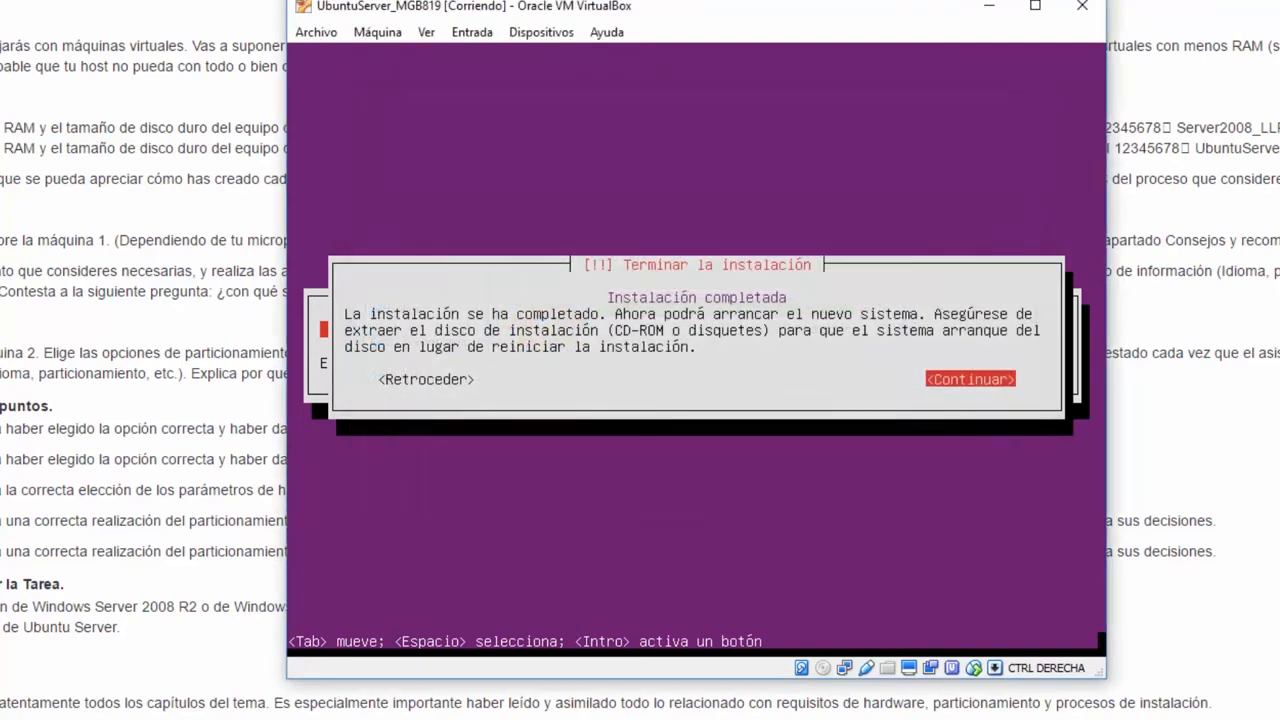
pyautogui.press('Return')
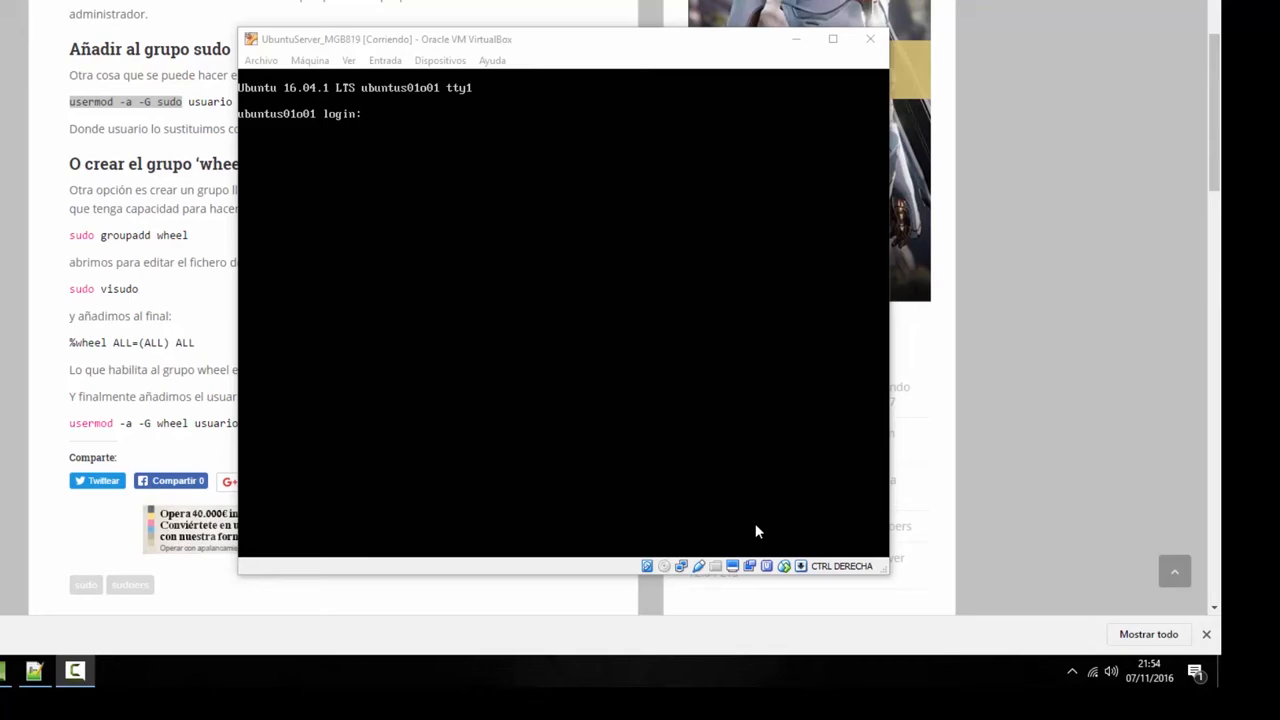
# - Clear stray characters, then log in with the regular user's username and password
pyautogui.hotkey('alt', 'Tab')
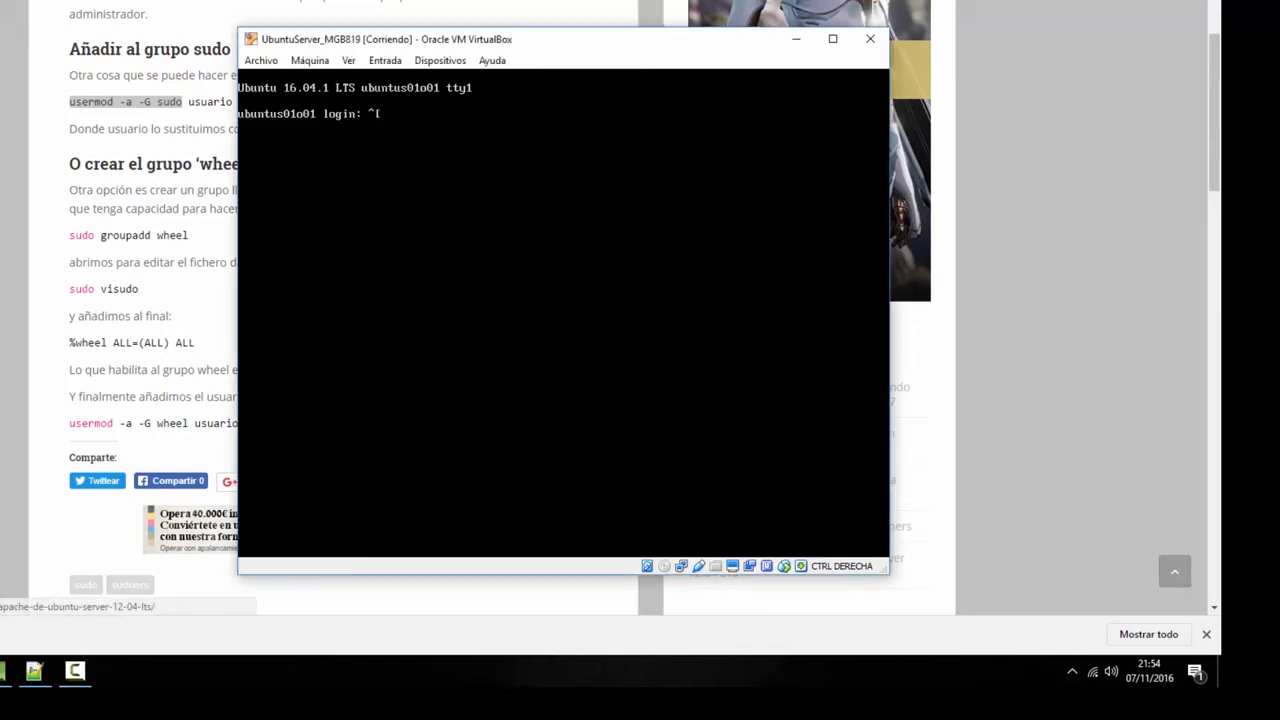
pyautogui.press('BackSpace')
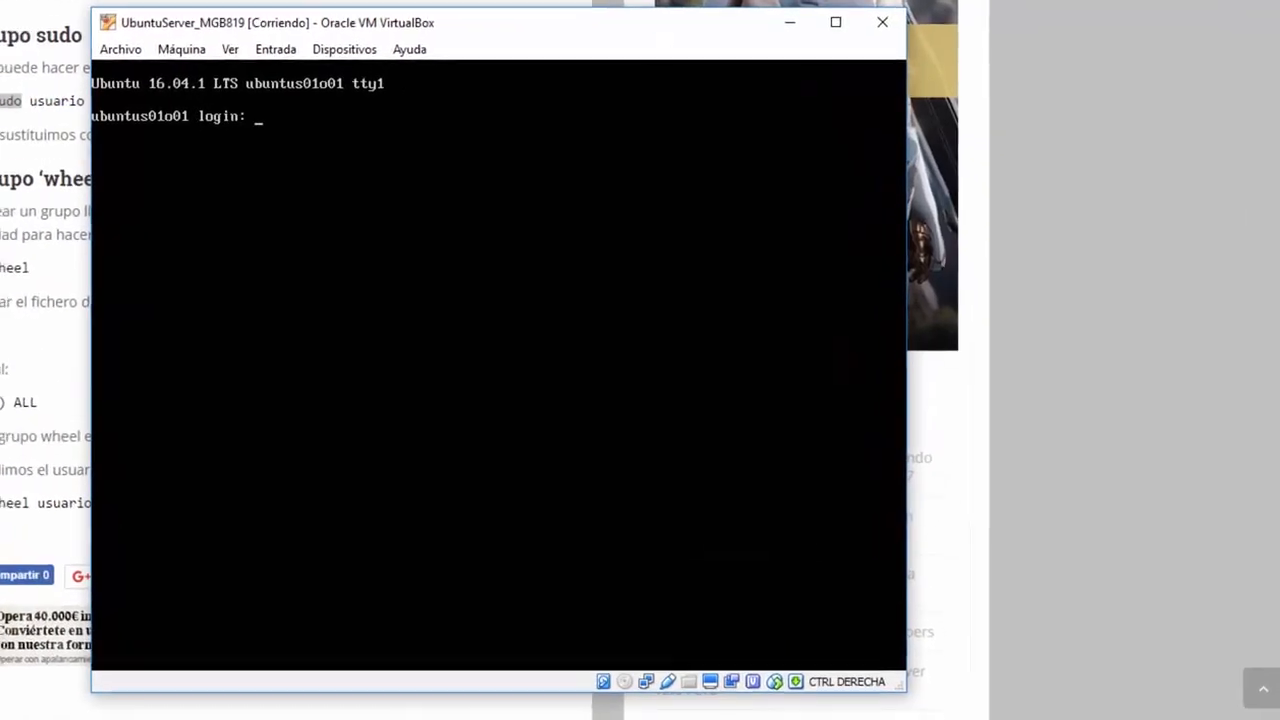
pyautogui.write('marc')
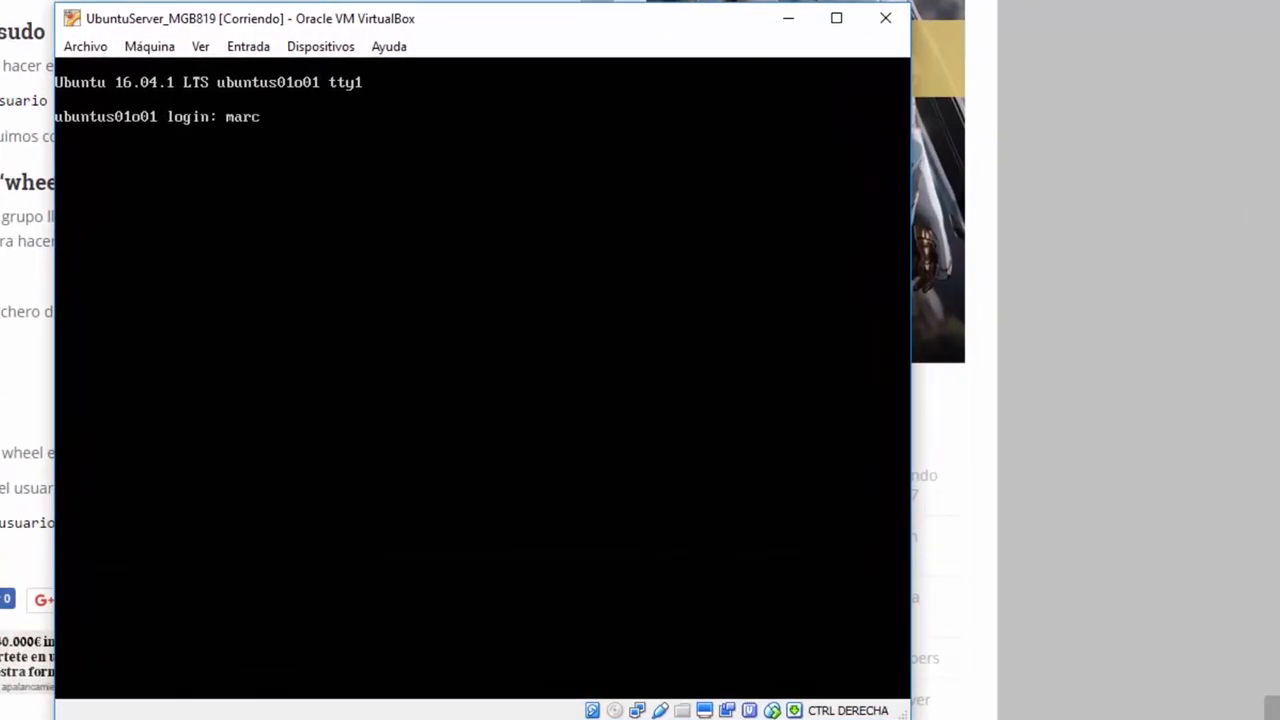
pyautogui.write('osgb')
pyautogui.press('Return')
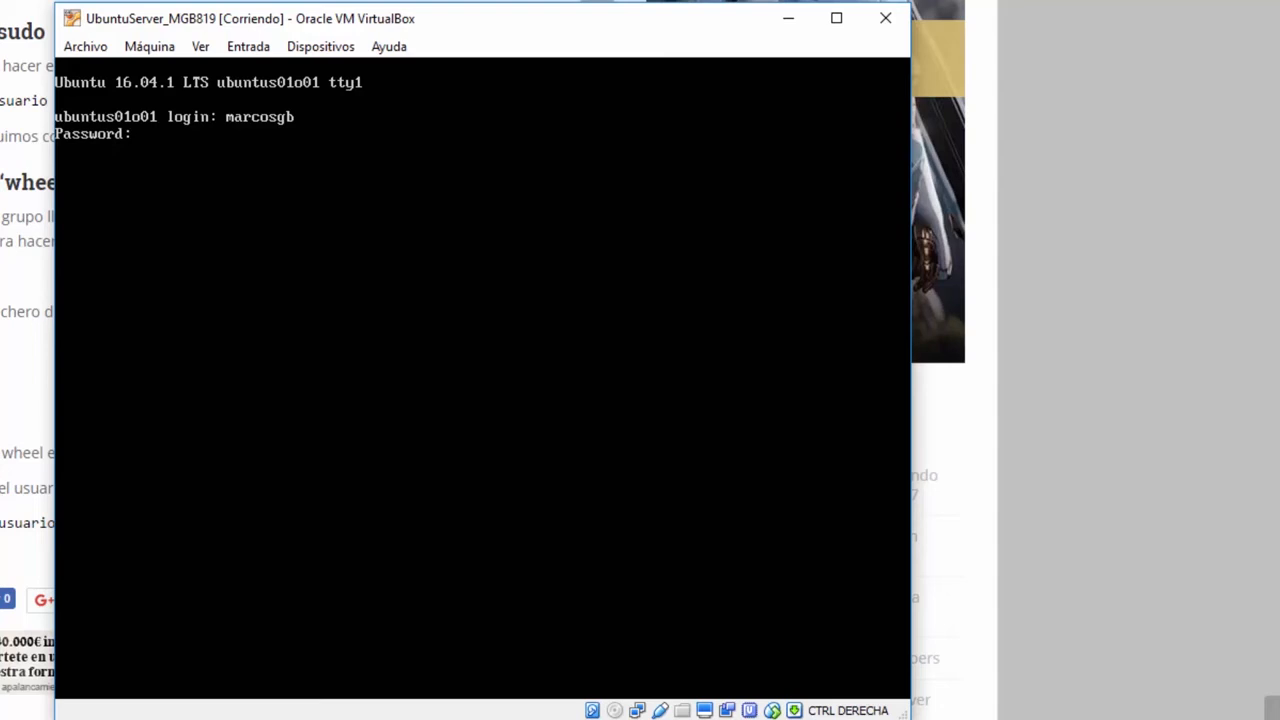
pyautogui.press('Return')
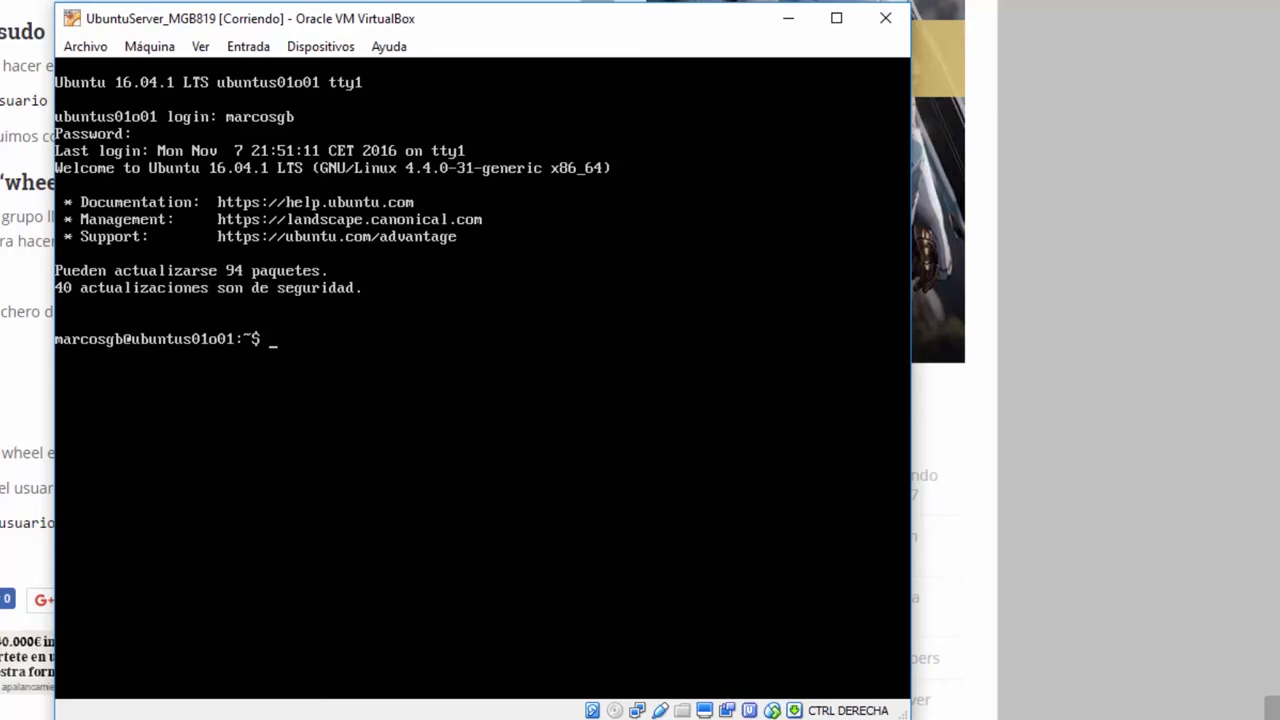
# - Set a new root password with sudo passwd root, then run su to switch to root
pyautogui.write('sudo passwd root')
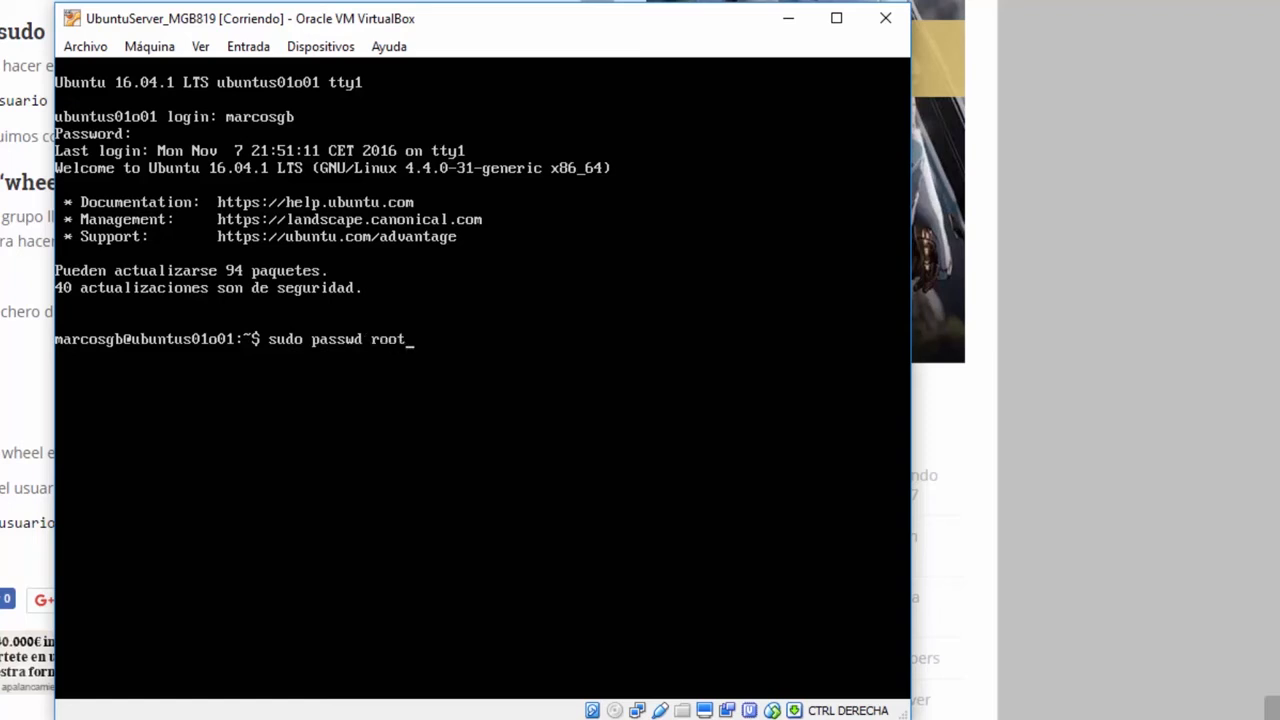
pyautogui.press('Return')
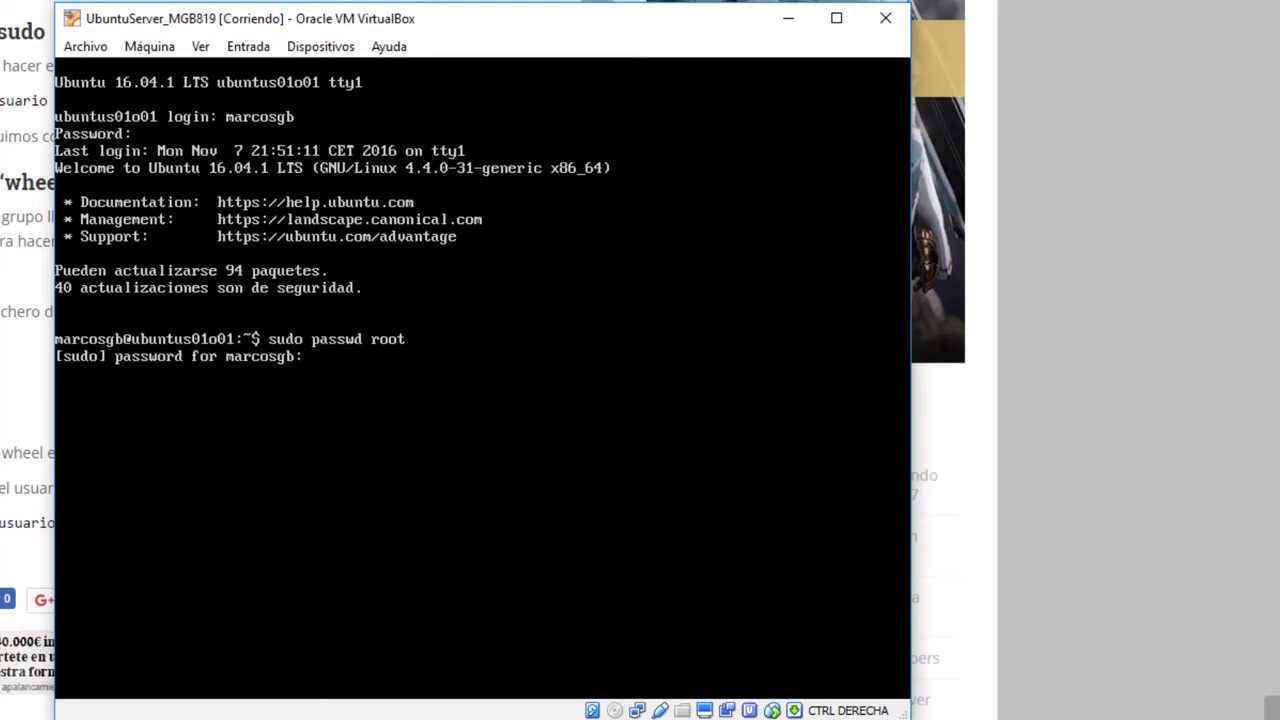
pyautogui.press('Return')
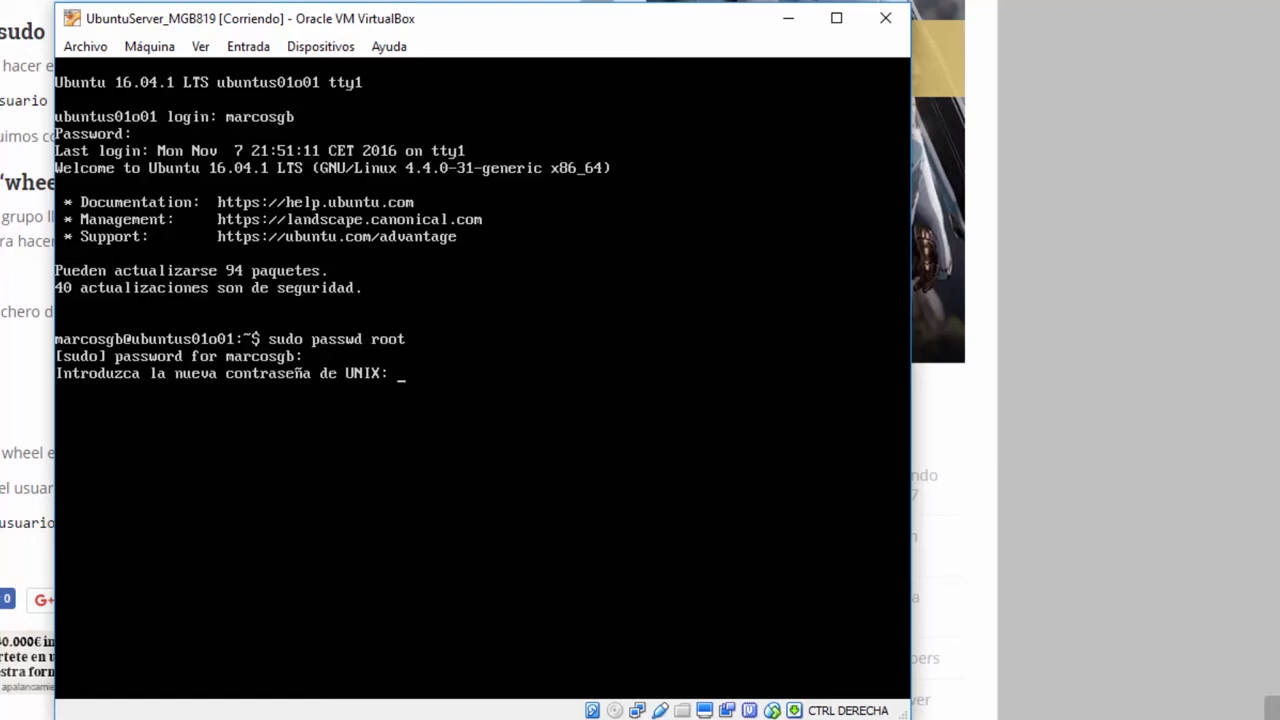
pyautogui.press('Return')
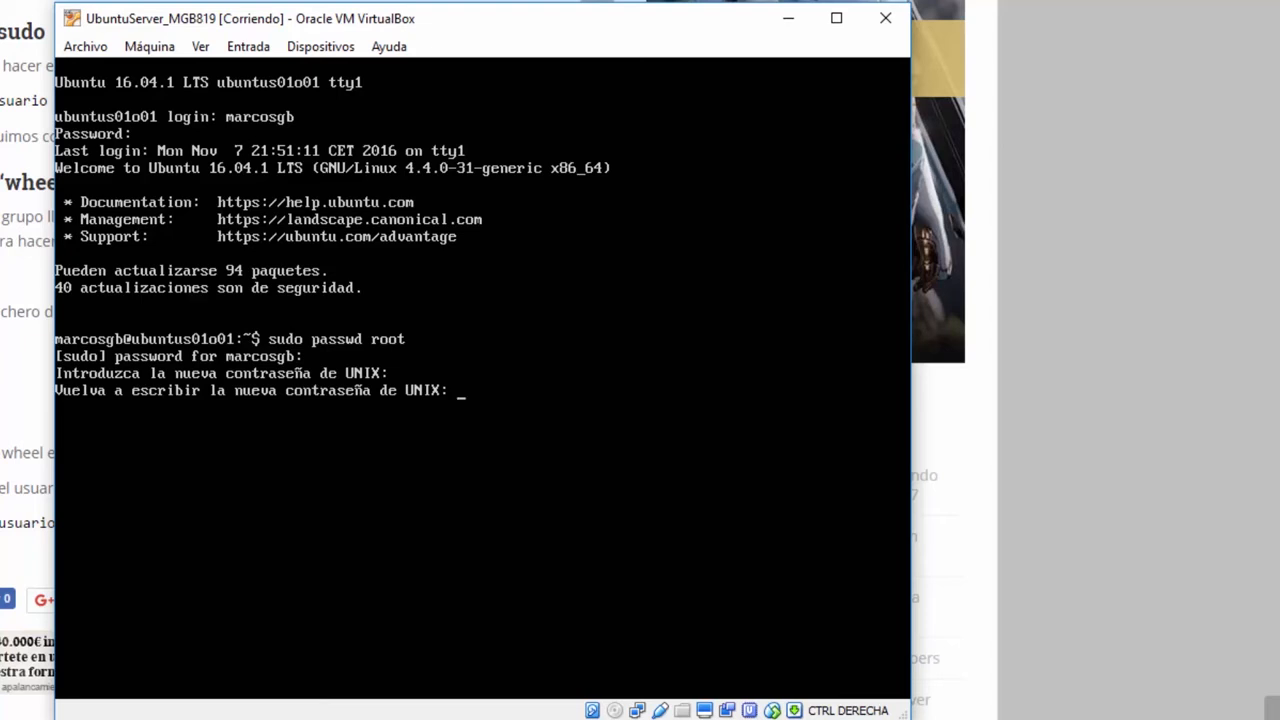
pyautogui.press('Return')
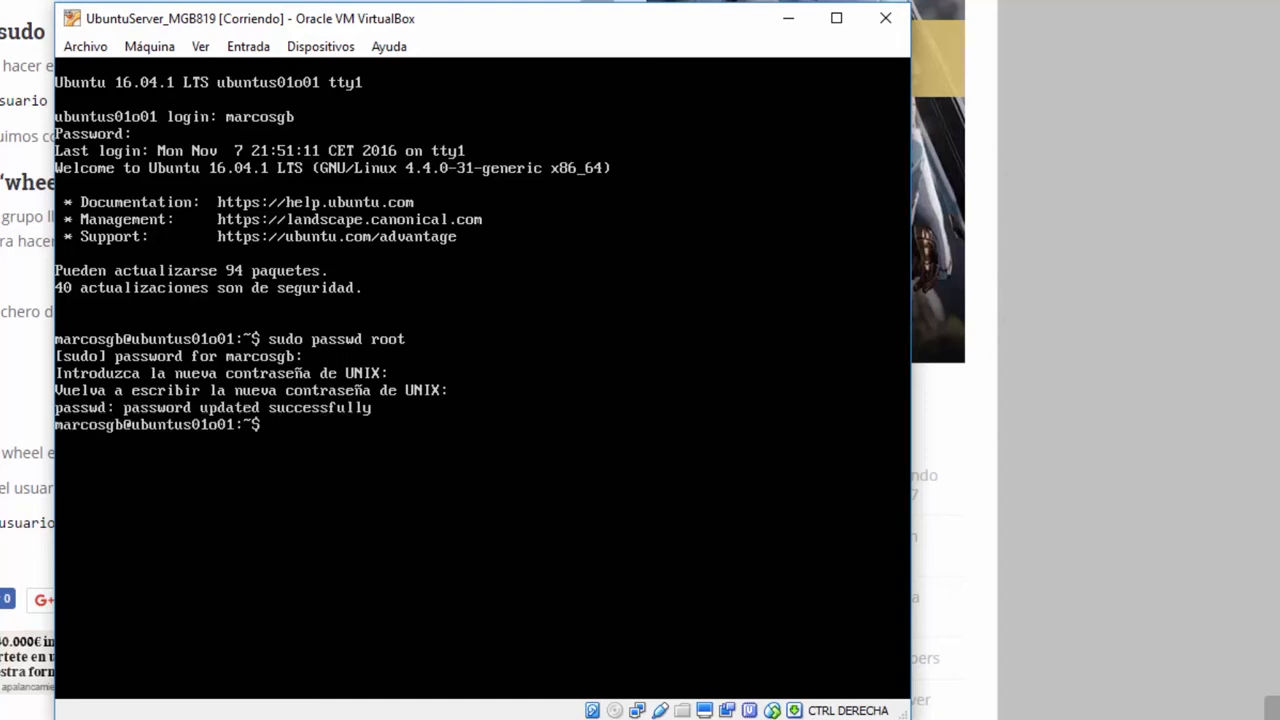
pyautogui.write('su')
pyautogui.press('Return')
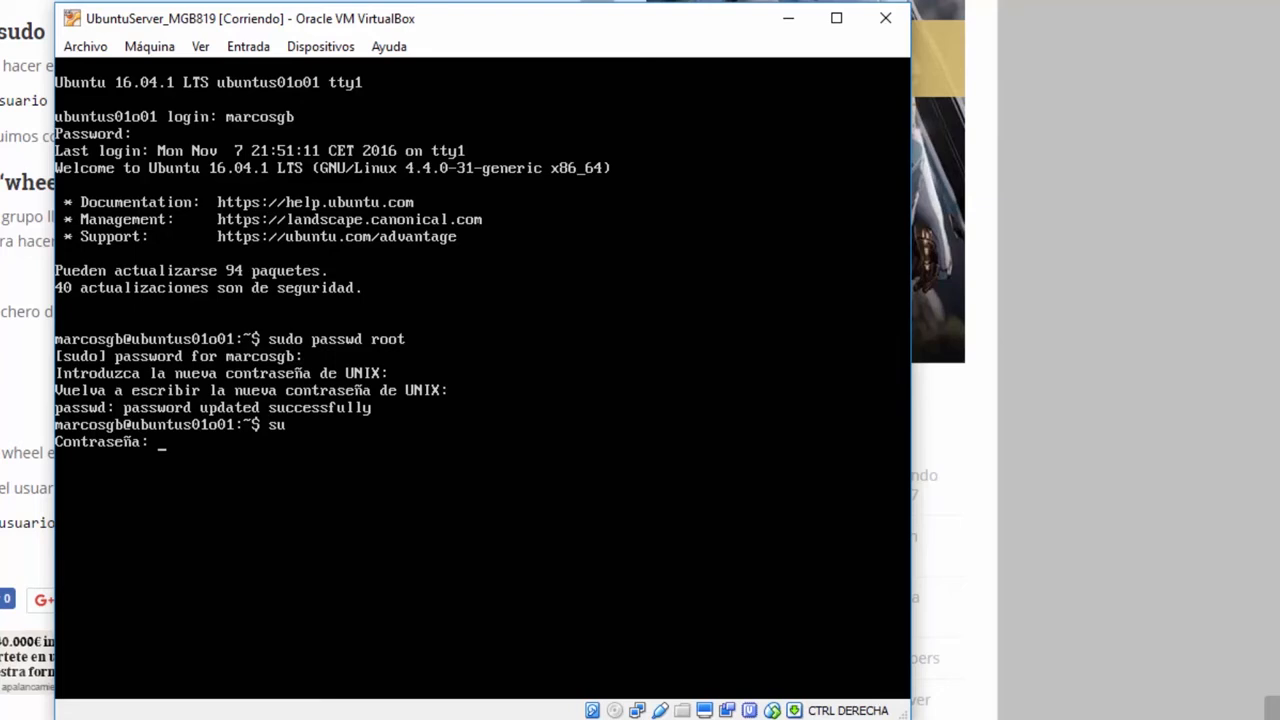
# - Enter the root password and cd to root's home directory
pyautogui.press('Return')
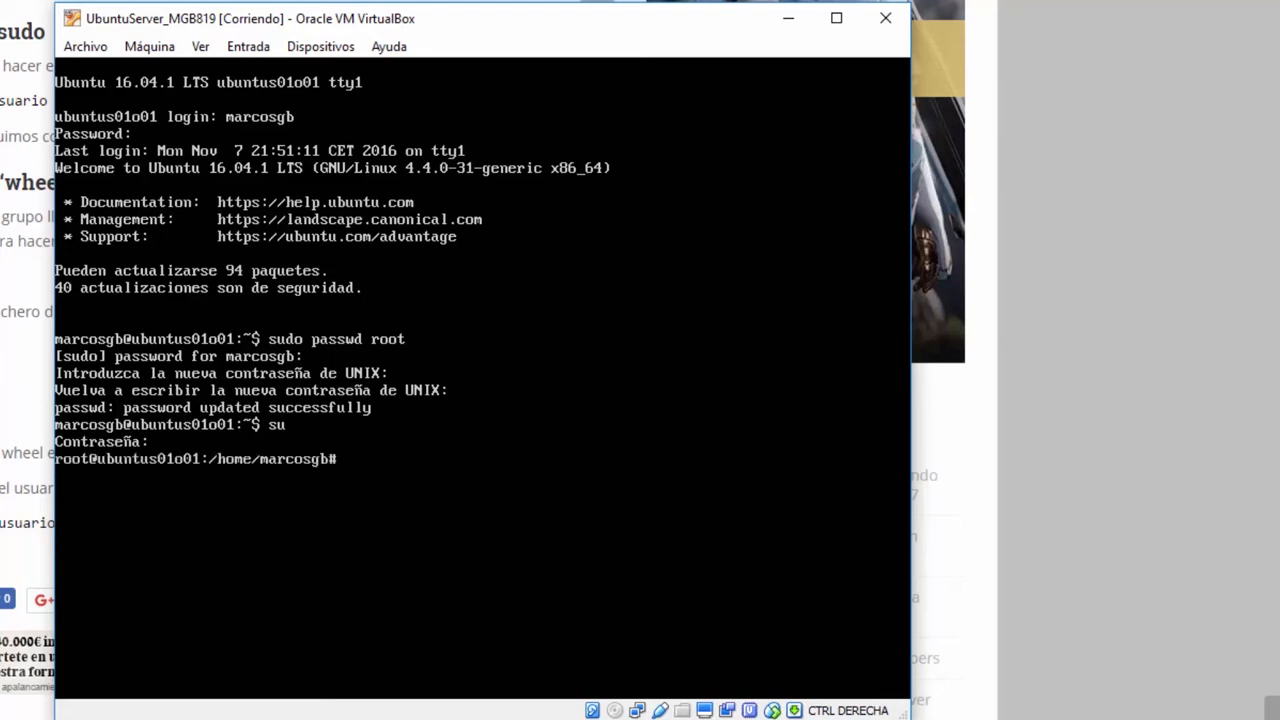
pyautogui.write('cd')
pyautogui.press('Return')
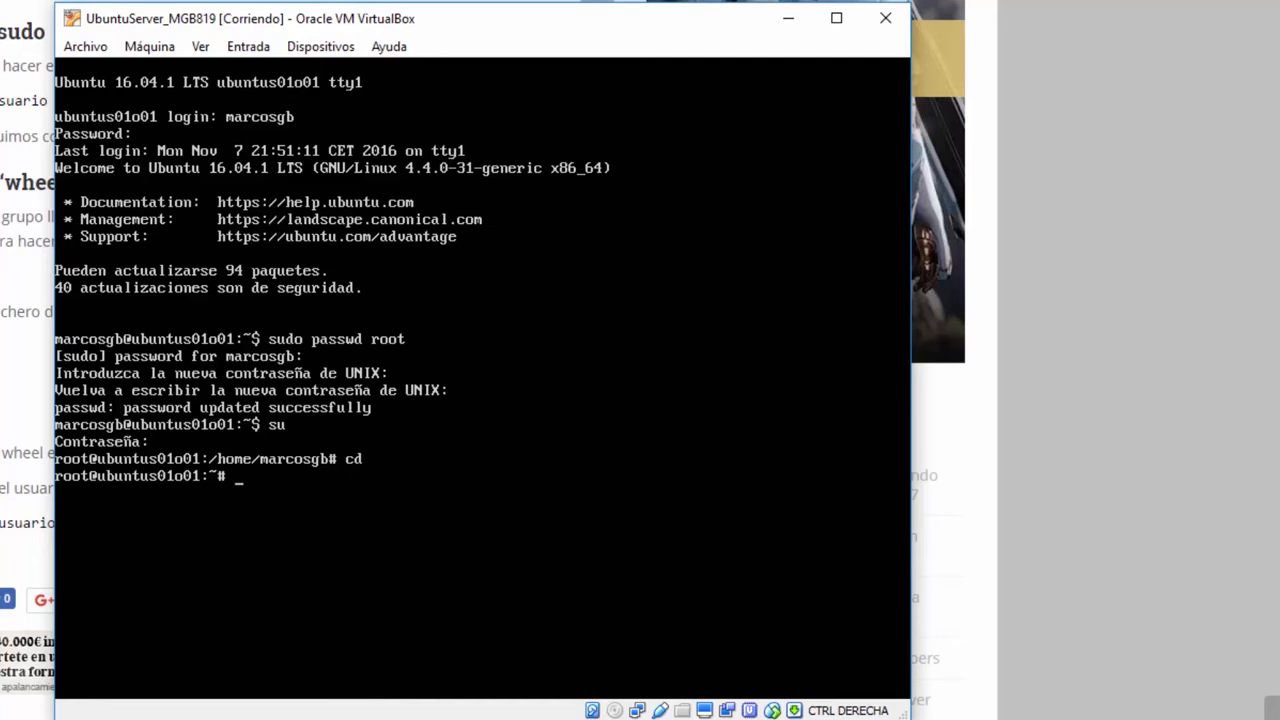
# - Remove the regular user from the sudo group using gpasswd -d
pyautogui.write('gpasswd marcosgb sudo')
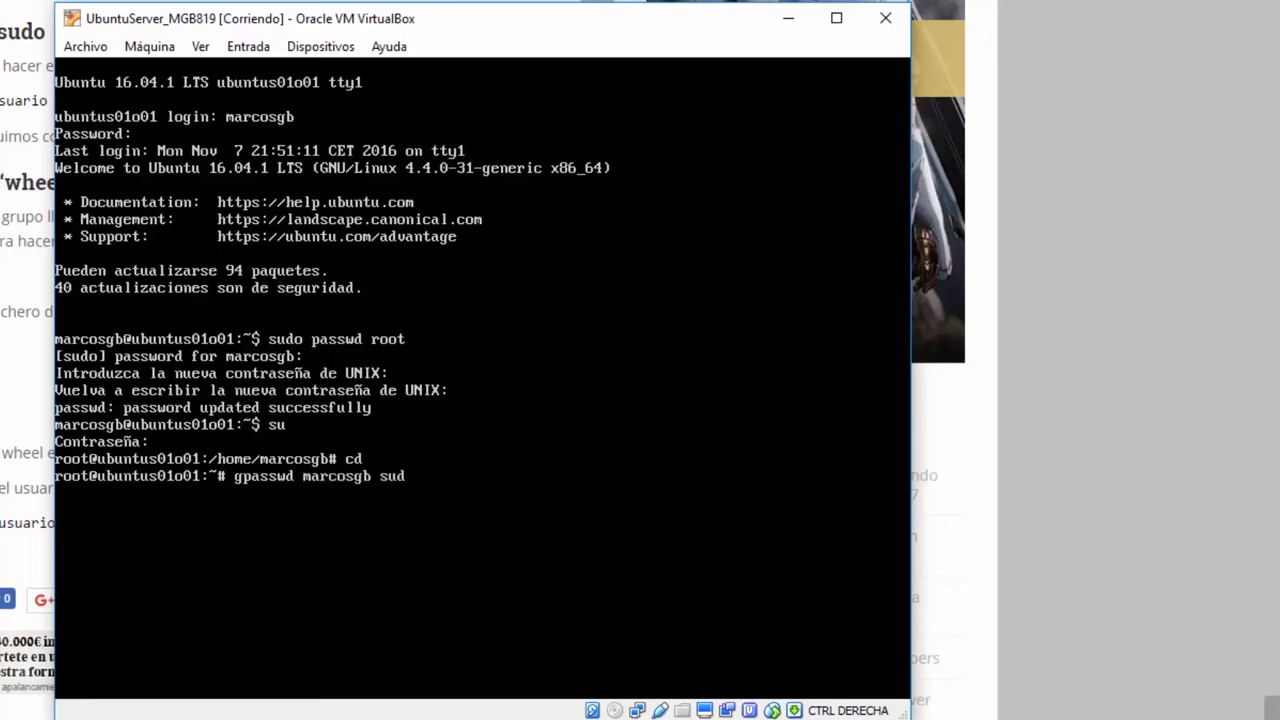
pyautogui.press('Return')
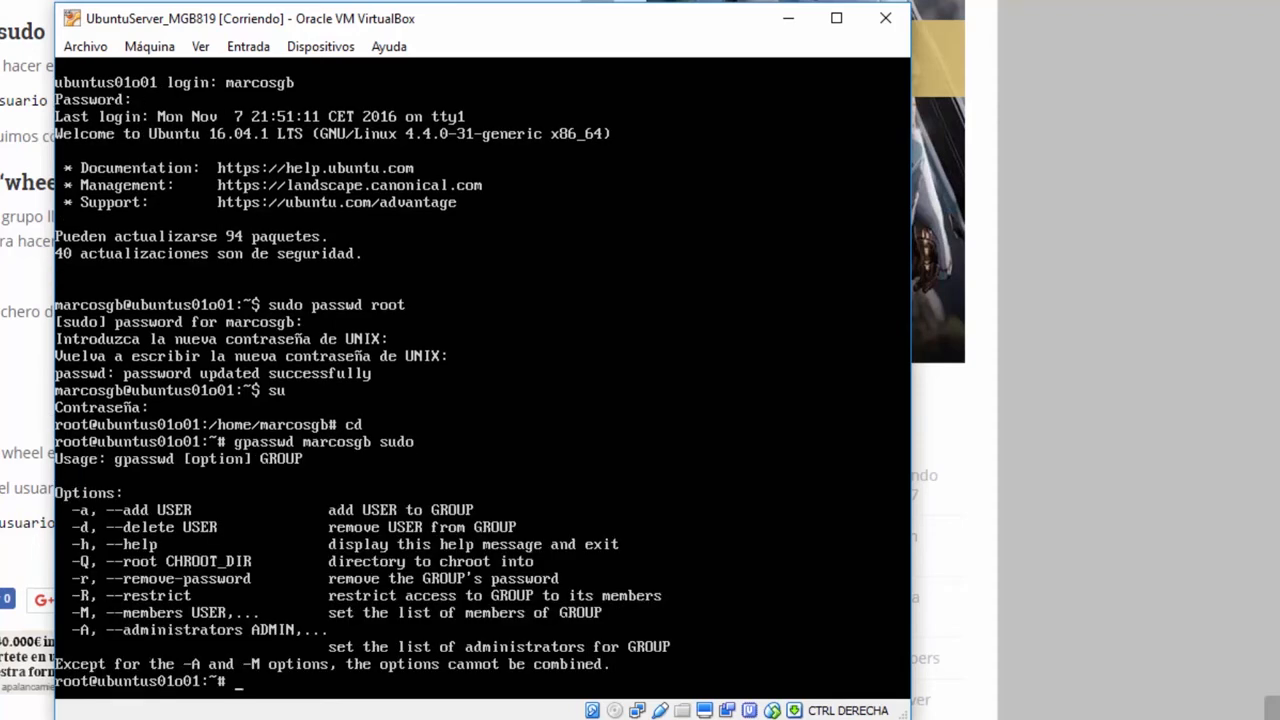
pyautogui.press('Up')
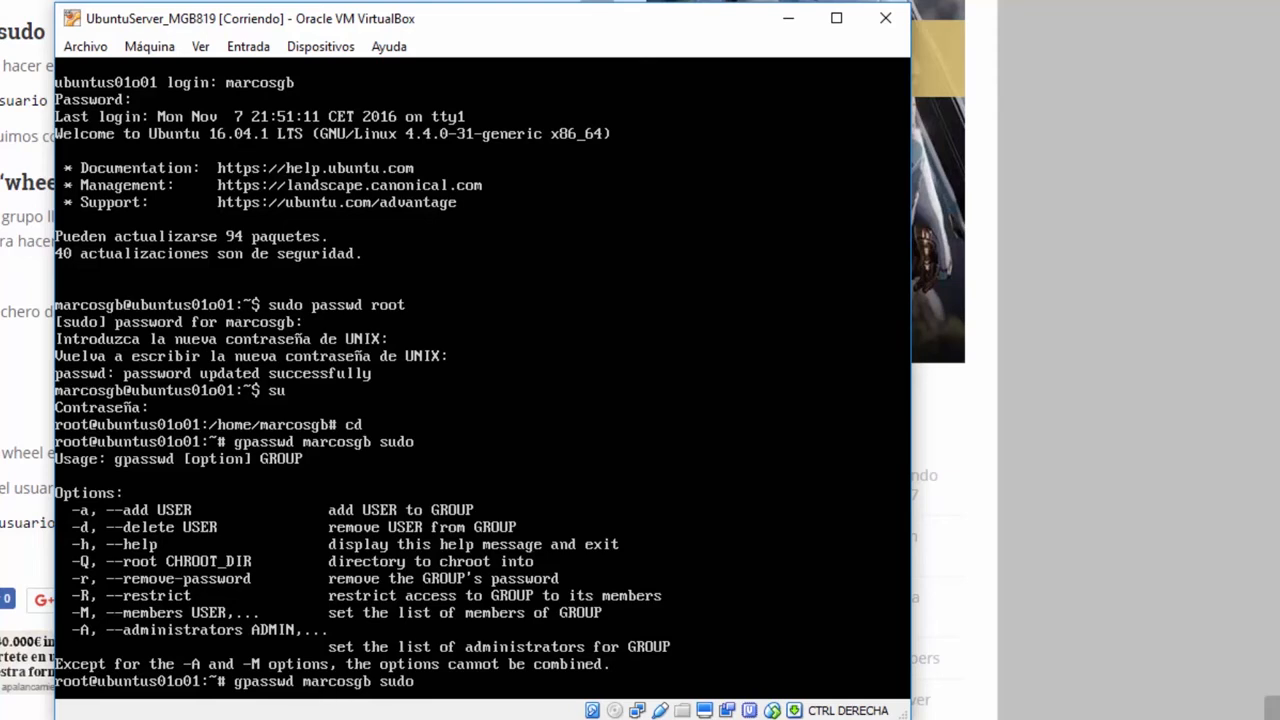
pyautogui.press('Left')
pyautogui.press('Left')
pyautogui.press('Left')
pyautogui.press('Left')
pyautogui.press('Left')
pyautogui.press('Left')
pyautogui.press('Left')
pyautogui.press('Left')
pyautogui.press('Left')
pyautogui.press('Left')
pyautogui.press('Left')
pyautogui.press('Left')
pyautogui.press('Left')
pyautogui.write('-d')
pyautogui.press('Return')
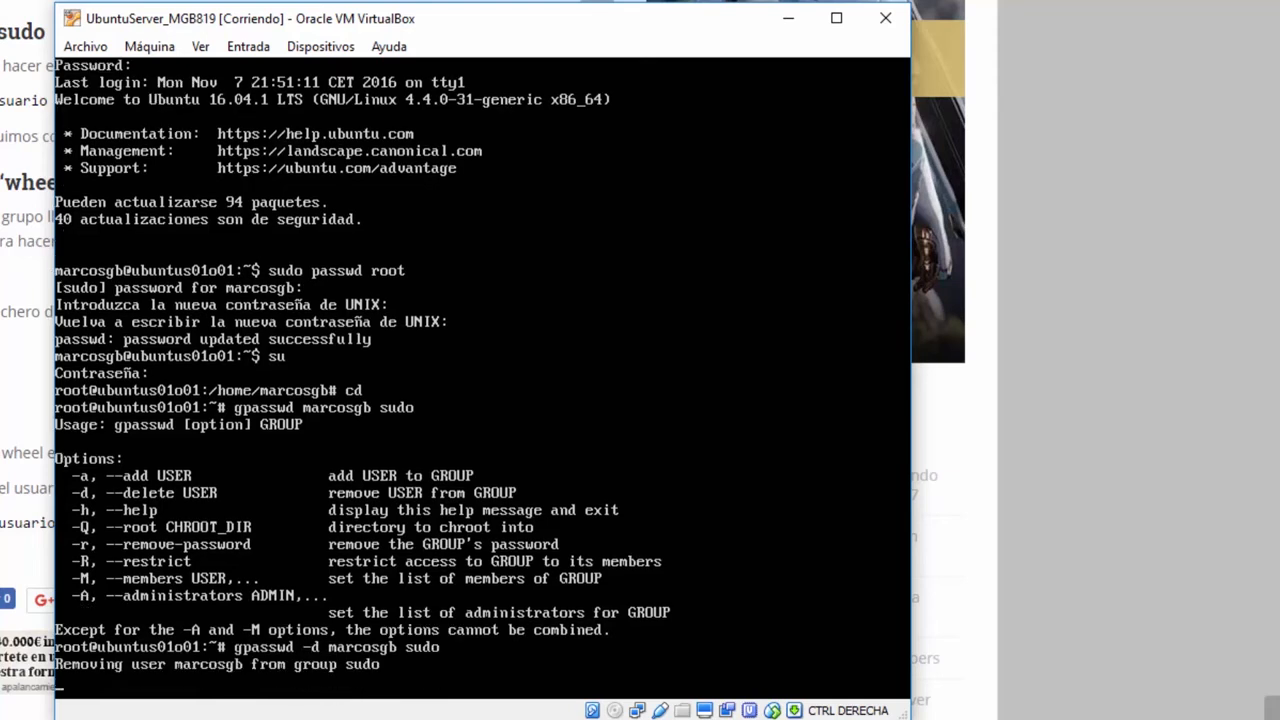
# - Exit the root shell and log the regular user out back to the login prompt
pyautogui.write('exit')
pyautogui.press('Return')
pyautogui.write('exit')
pyautogui.press('Return')
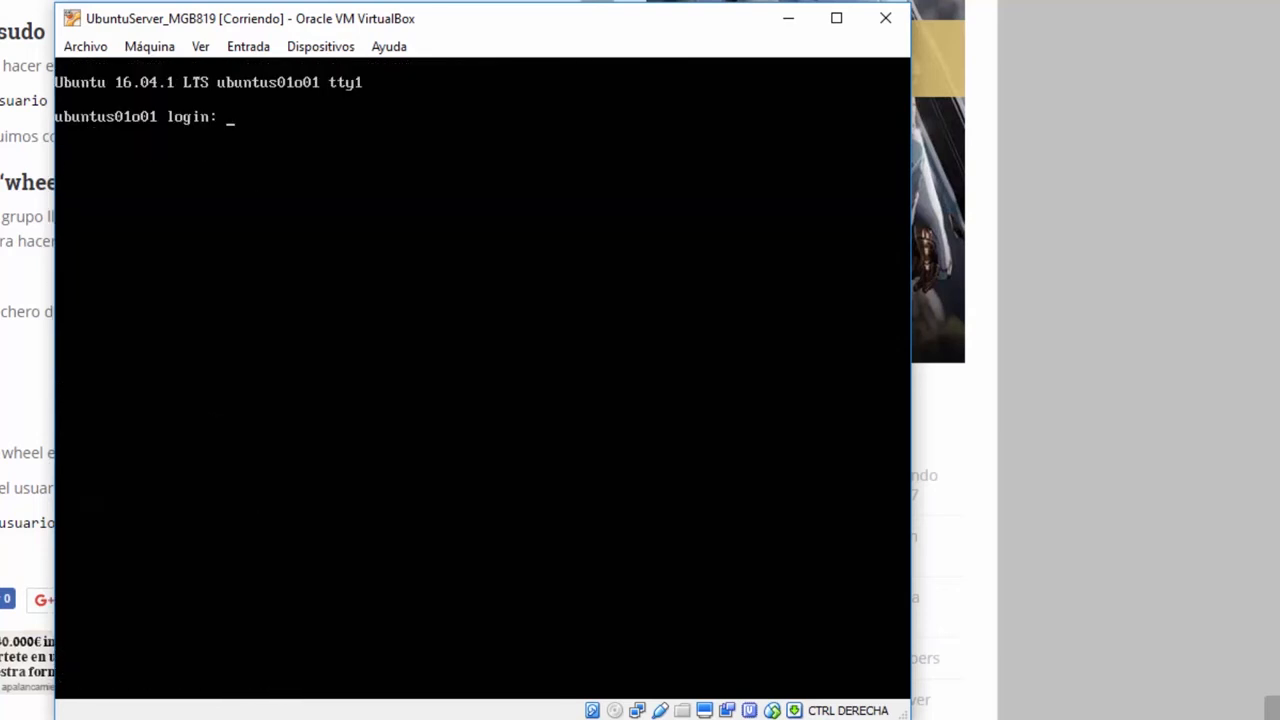
# - Log back in as the regular user with that account's username and password
pyautogui.write('marcosgb')
pyautogui.press('Return')
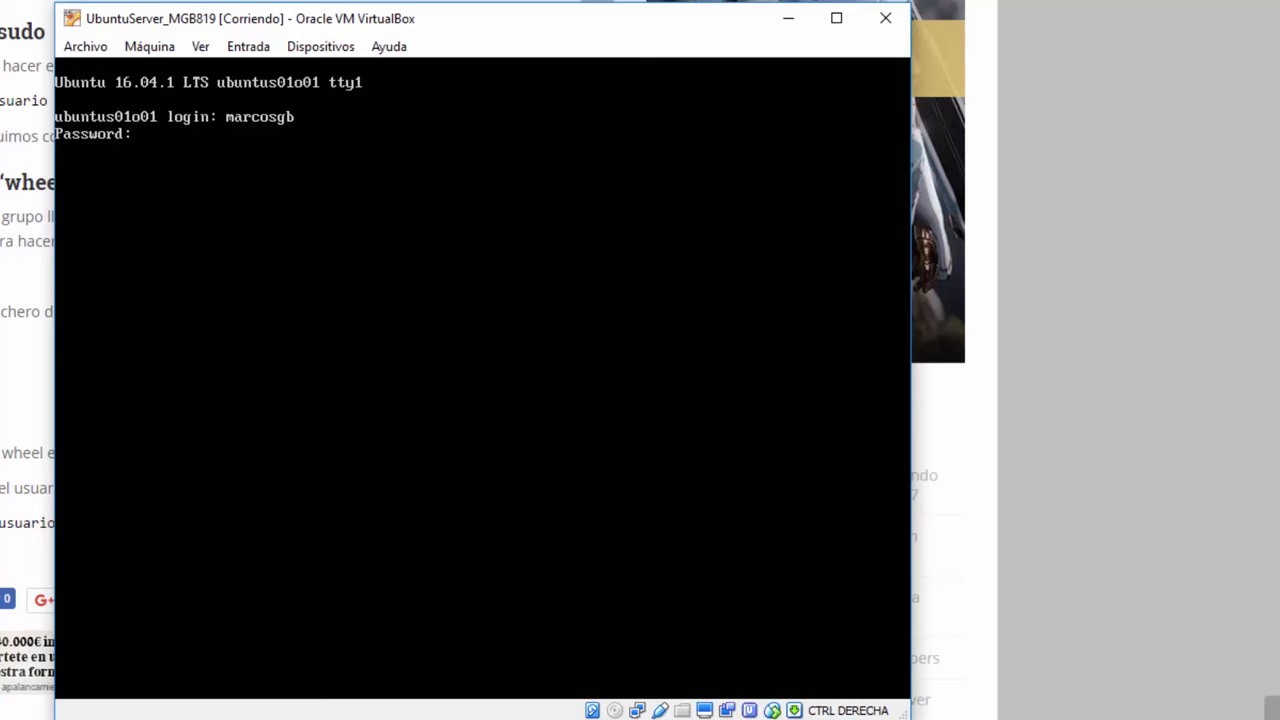
pyautogui.press('Return')
# - Try sudo passwd root, see it refused as not in sudoers, then log out
pyautogui.write('sudo passwd root')
pyautogui.press('Return')
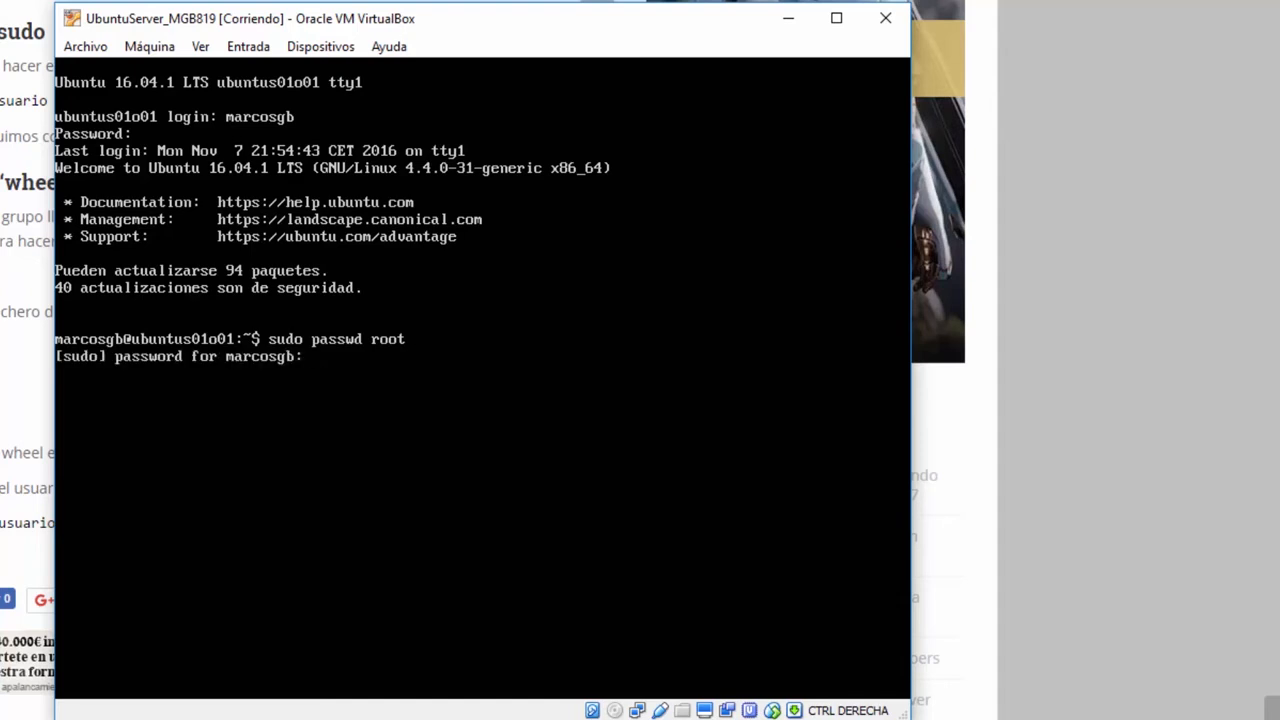
pyautogui.press('Return')
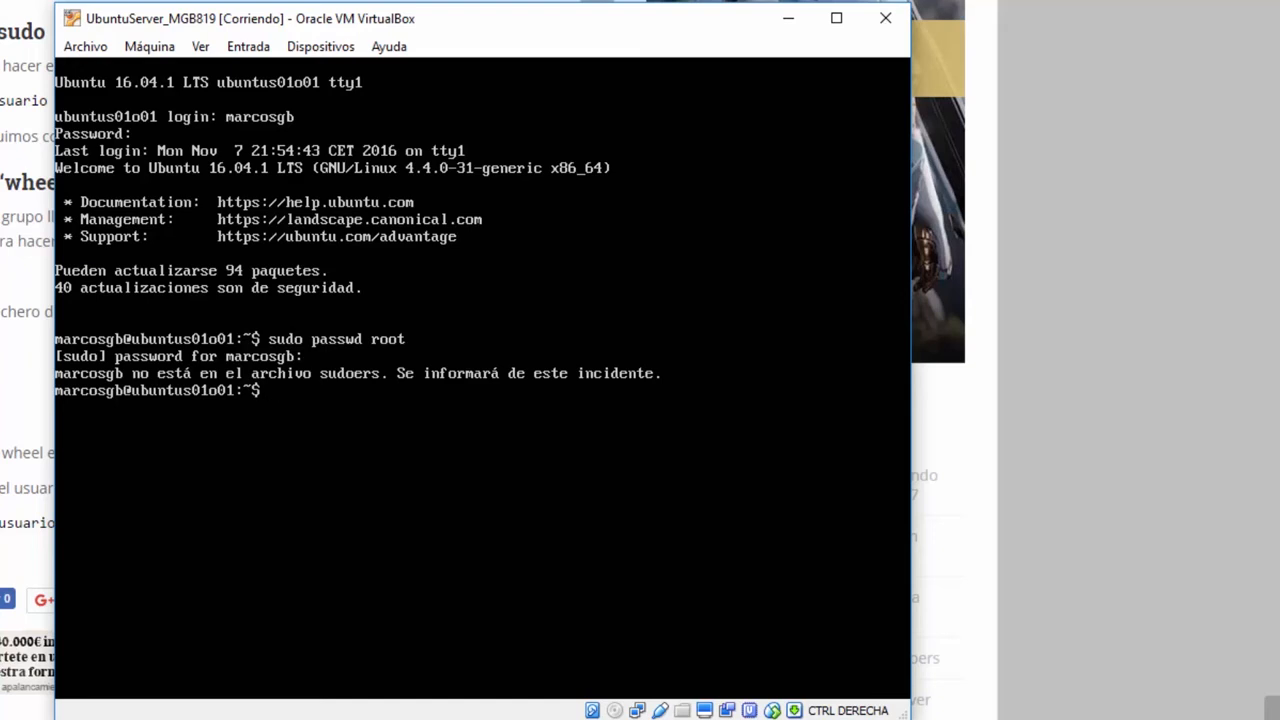
pyautogui.write('exit')
pyautogui.press('Return')
# - Log in as root and refresh the package lists with apt-get update
pyautogui.write('root')
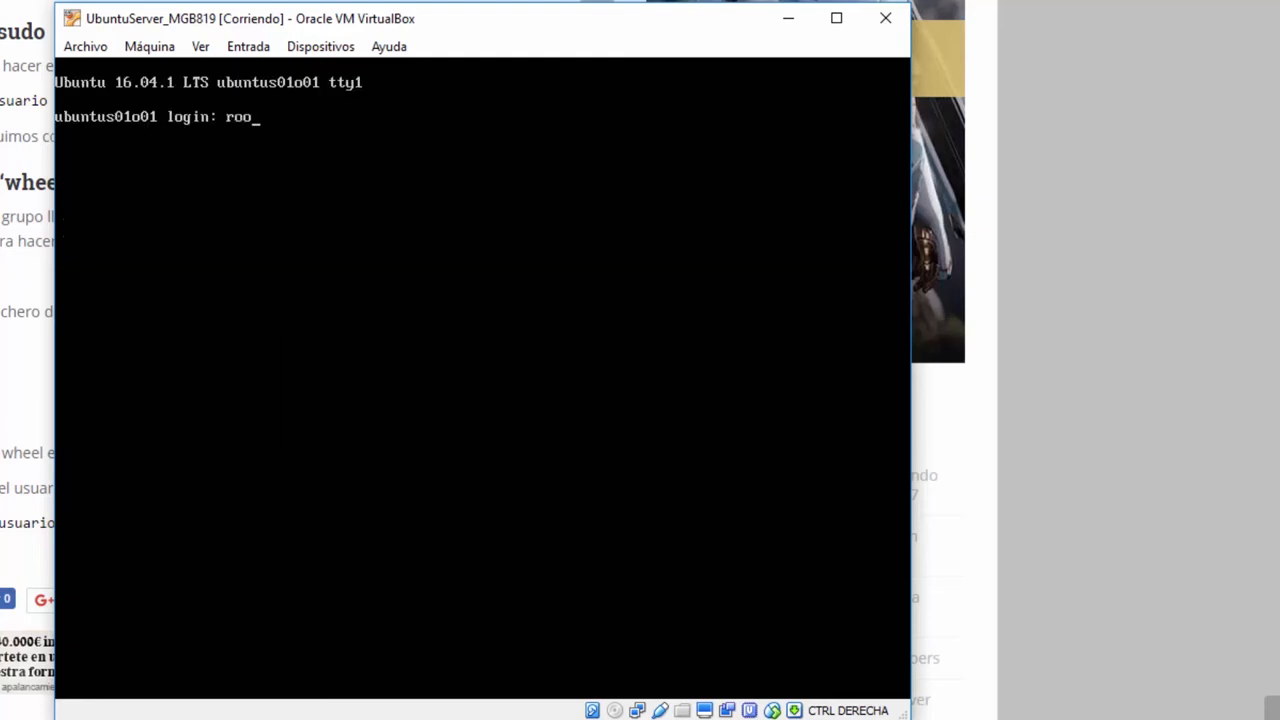
pyautogui.press('Return')
pyautogui.press('Return')
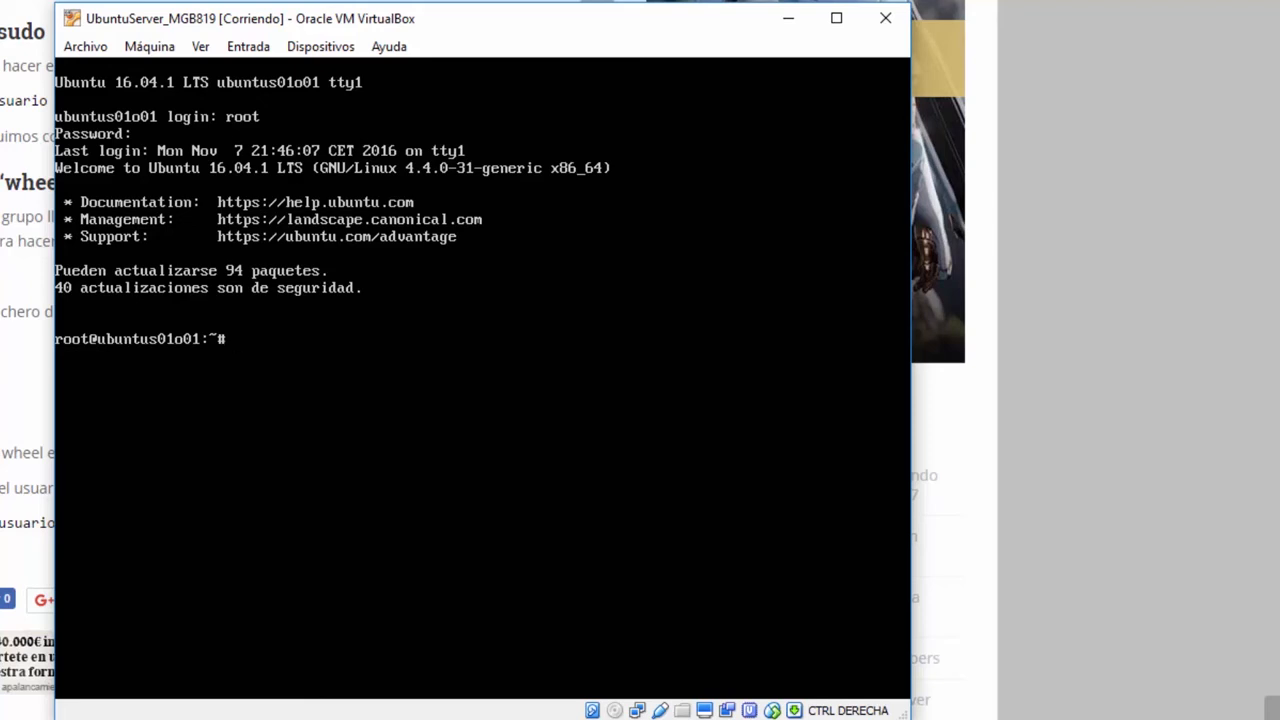
pyautogui.write('apt-get update')
pyautogui.press('Return')
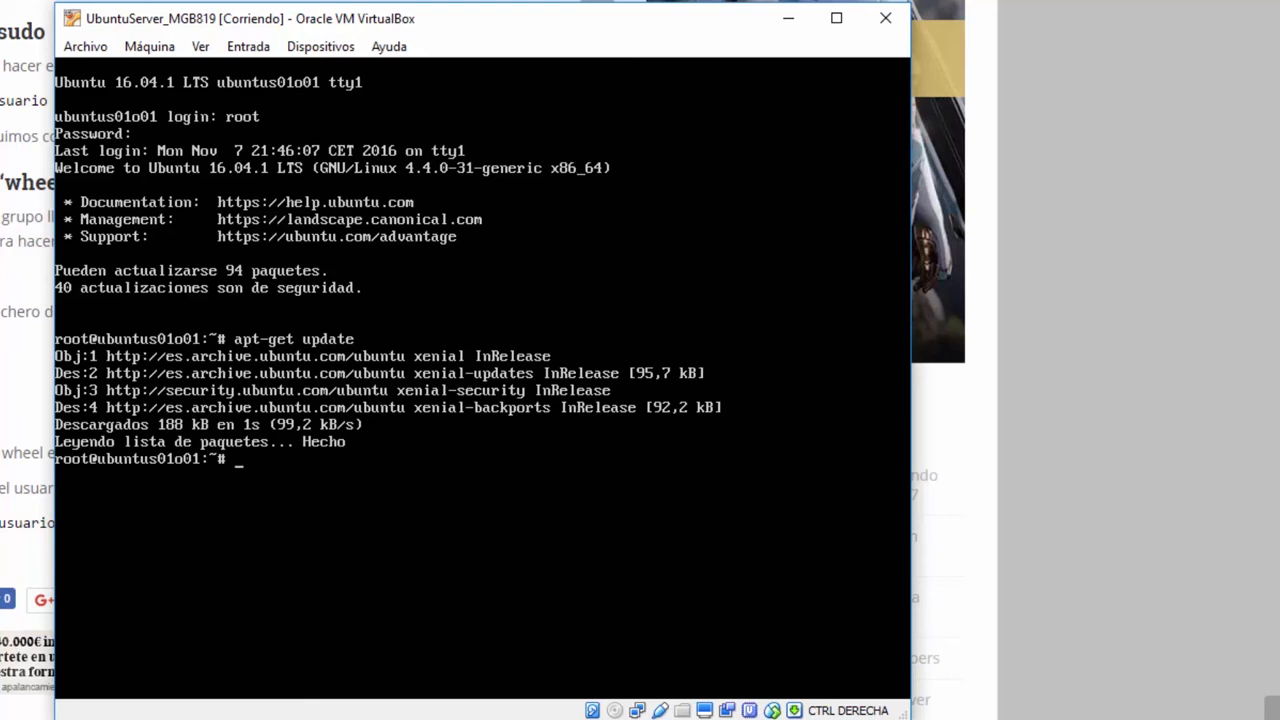
pyautogui.write('apt-get dist-upgrade')
# - Run apt-get dist-upgrade and answer S to upgrade 91 packages and install 5 new
pyautogui.press('Return')
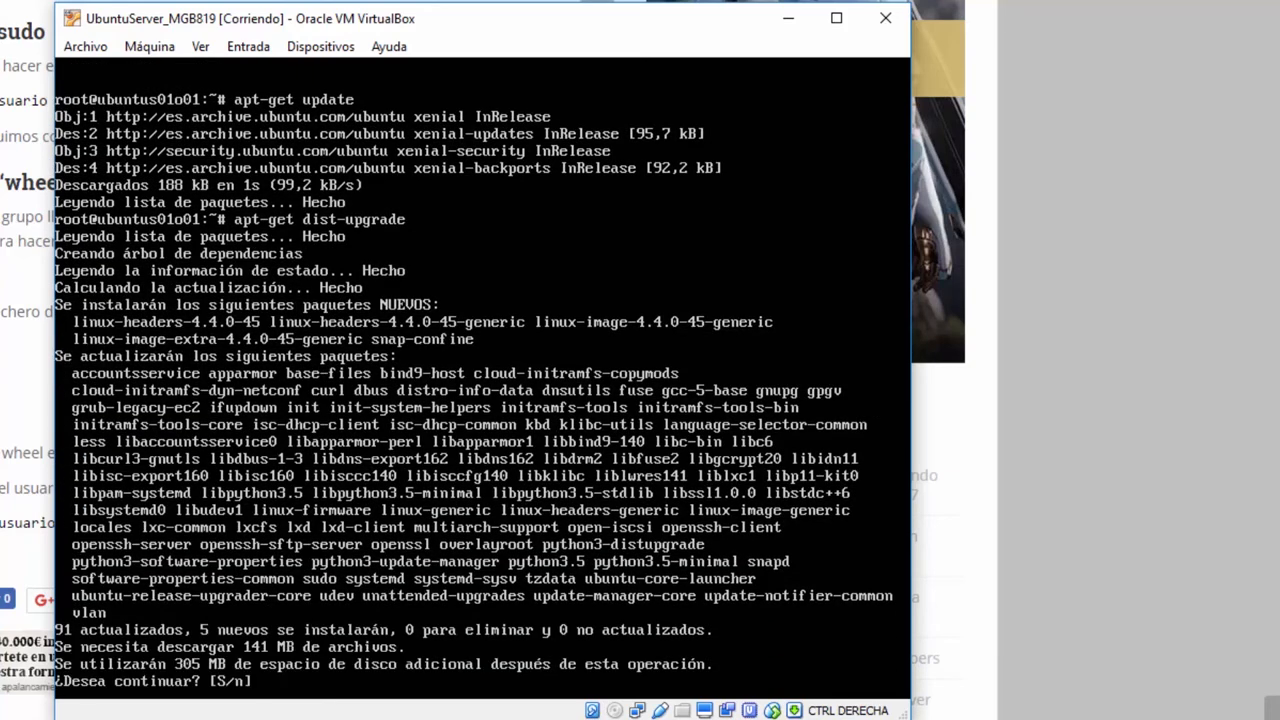
pyautogui.write('S')
pyautogui.press('Return')
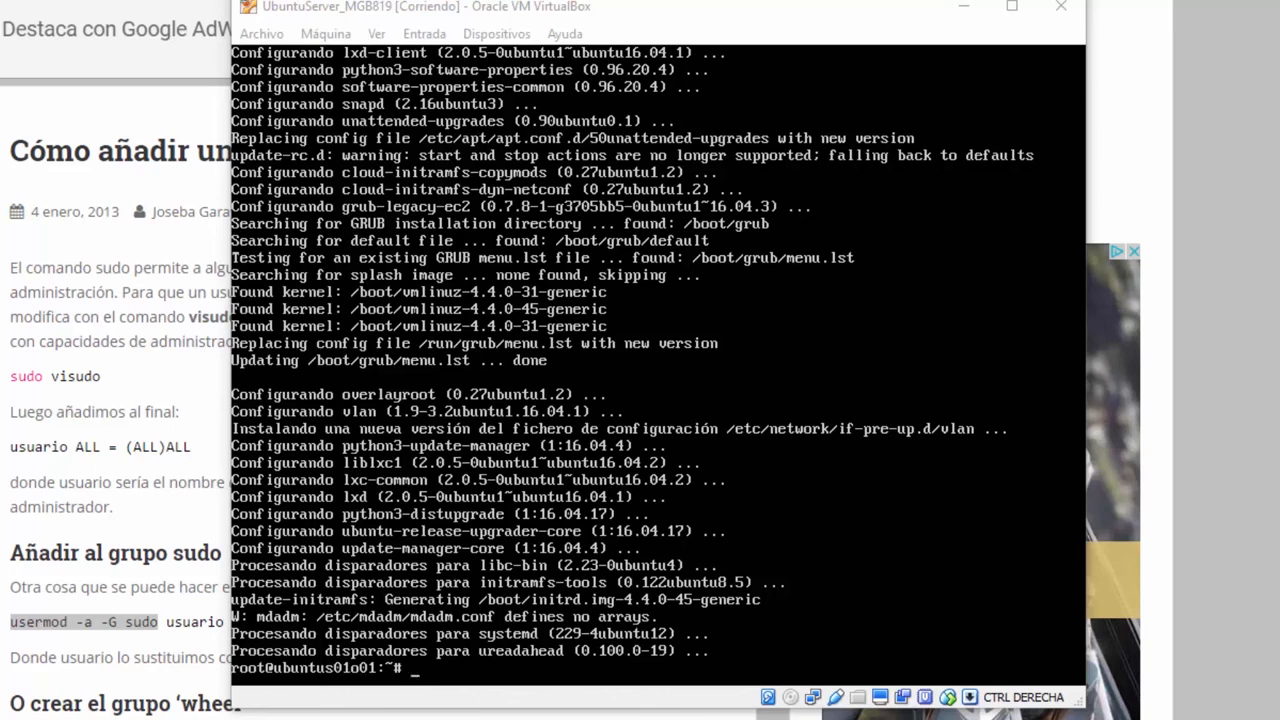
# - Rerun apt-get update and apt-get dist-upgrade to confirm 0 packages remain to upgrade
pyautogui.click(798, 474)
pyautogui.write('apt-get update')
pyautogui.press('Return')
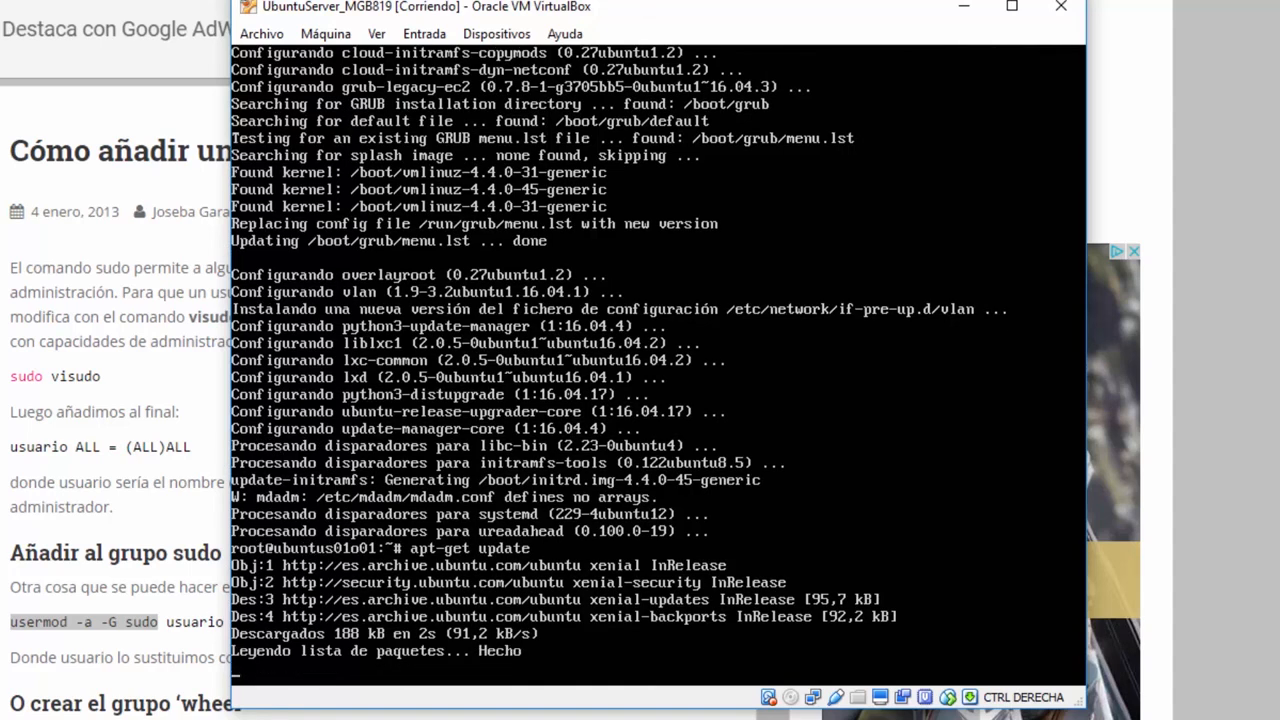
pyautogui.write('ap')
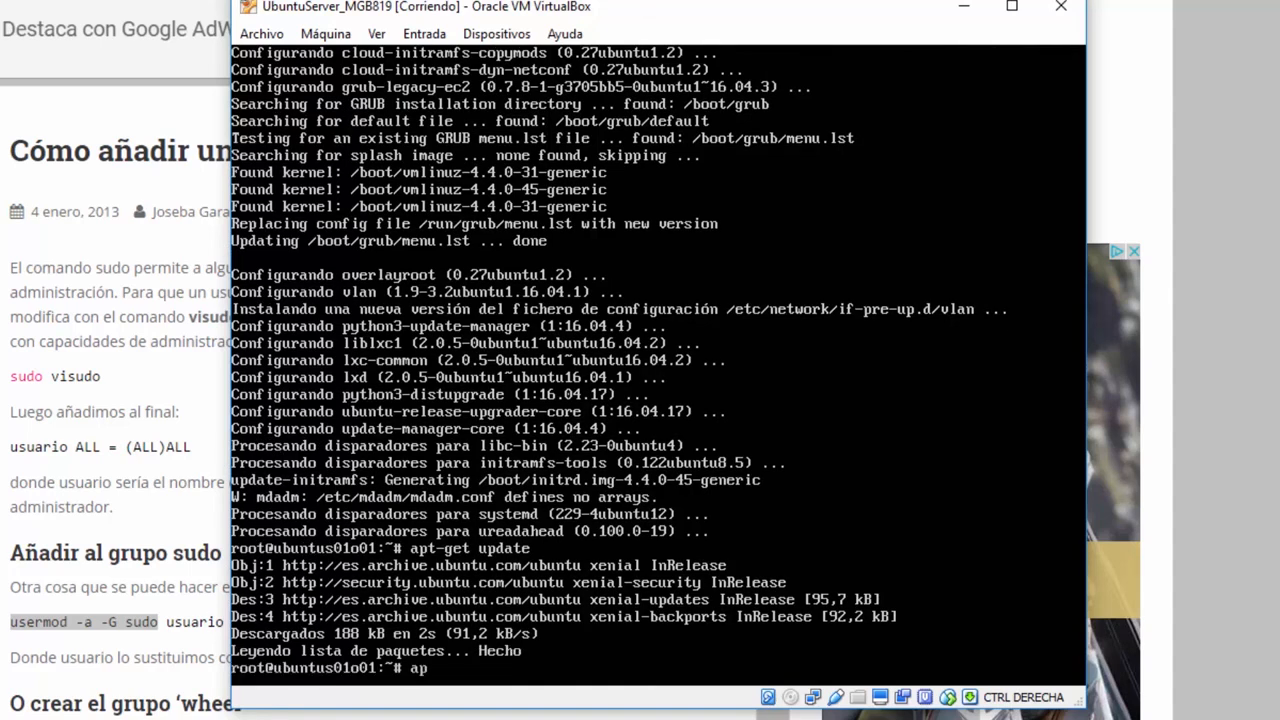
pyautogui.write('t-get dist-upgrade')
pyautogui.press('Return')
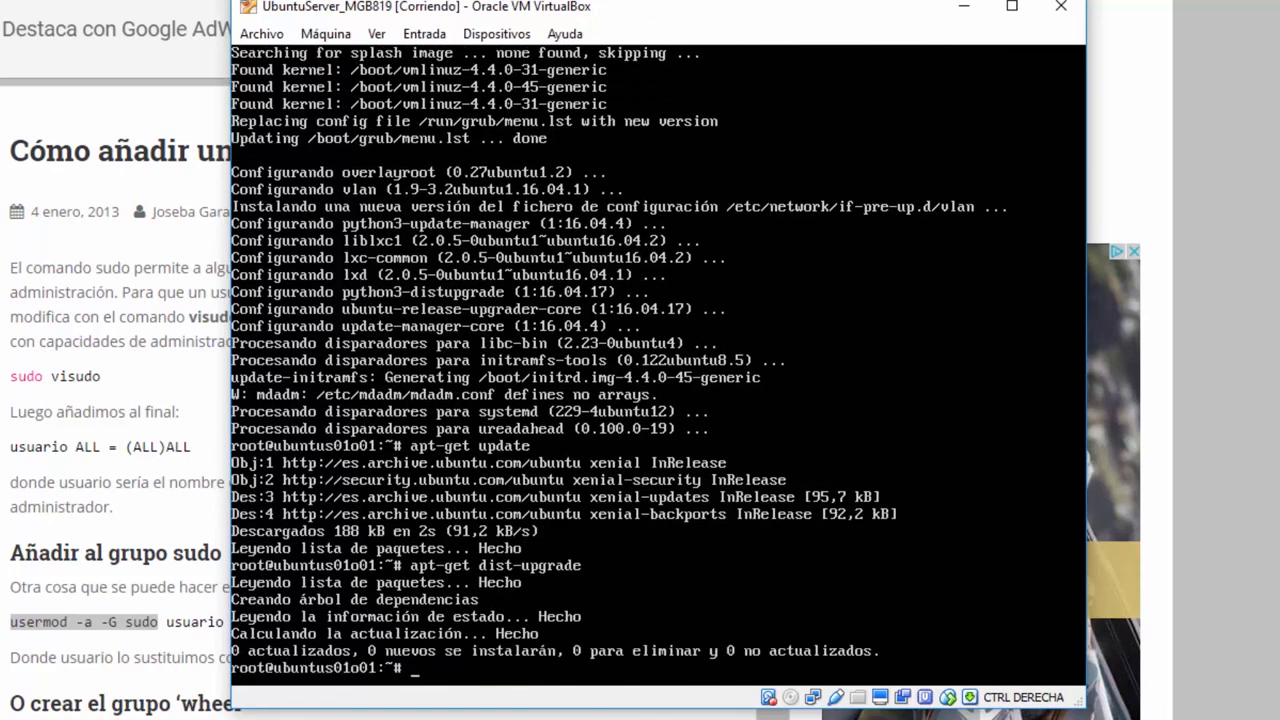
# - Refresh the package lists once more with apt-get update and enter reboot
pyautogui.press('Up')
pyautogui.press('BackSpace')
pyautogui.press('BackSpace')
pyautogui.press('BackSpace')
pyautogui.press('BackSpace')
pyautogui.press('BackSpace')
pyautogui.press('BackSpace')
pyautogui.press('BackSpace')
pyautogui.press('BackSpace')
pyautogui.press('BackSpace')
pyautogui.press('BackSpace')
pyautogui.press('BackSpace')
pyautogui.press('BackSpace')
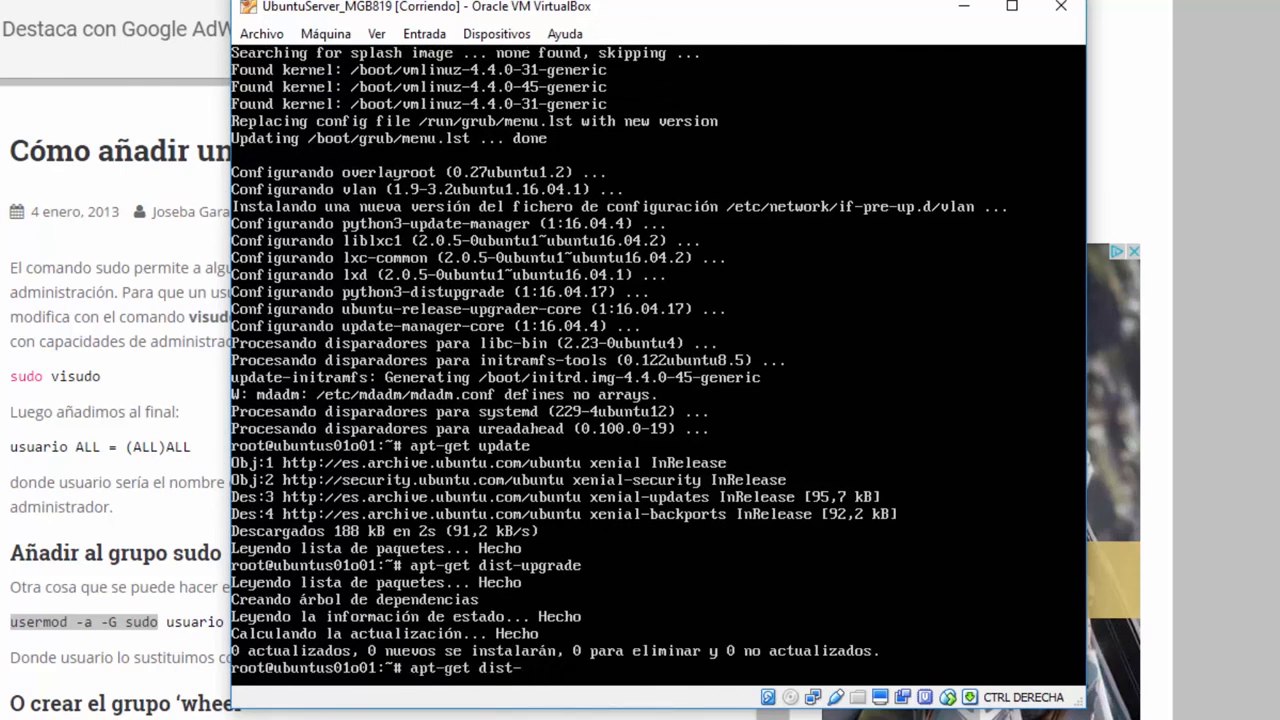
pyautogui.write('update')
pyautogui.press('Return')
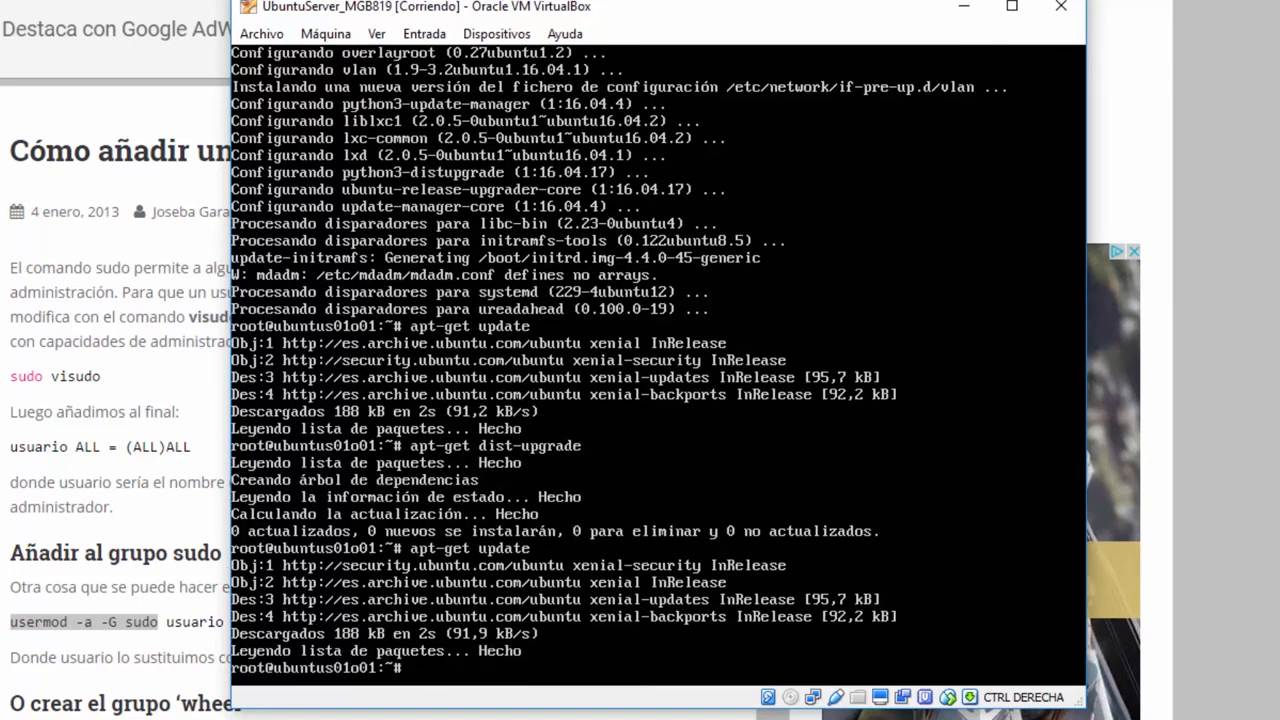
pyautogui.write('reboot')
# - Reboot the Ubuntu server and log back in as root at the login prompt
pyautogui.press('Return')
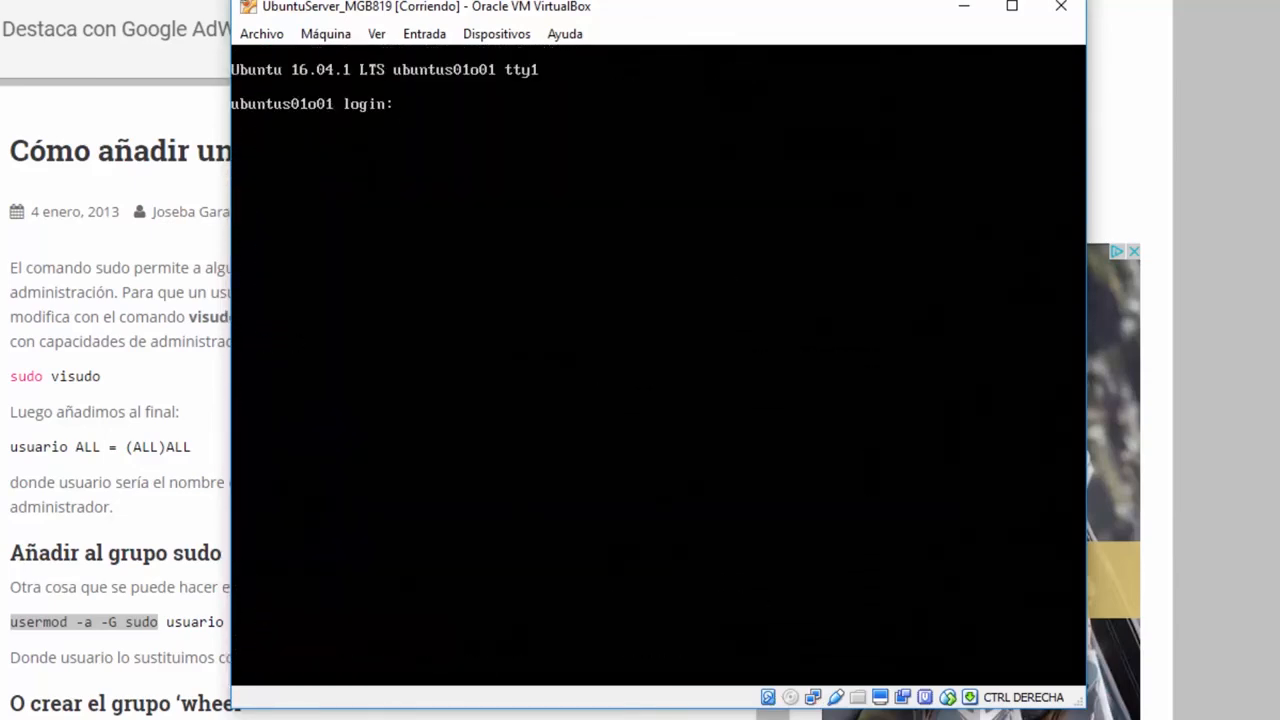
pyautogui.write('root')
pyautogui.press('Return')
pyautogui.press('Return')
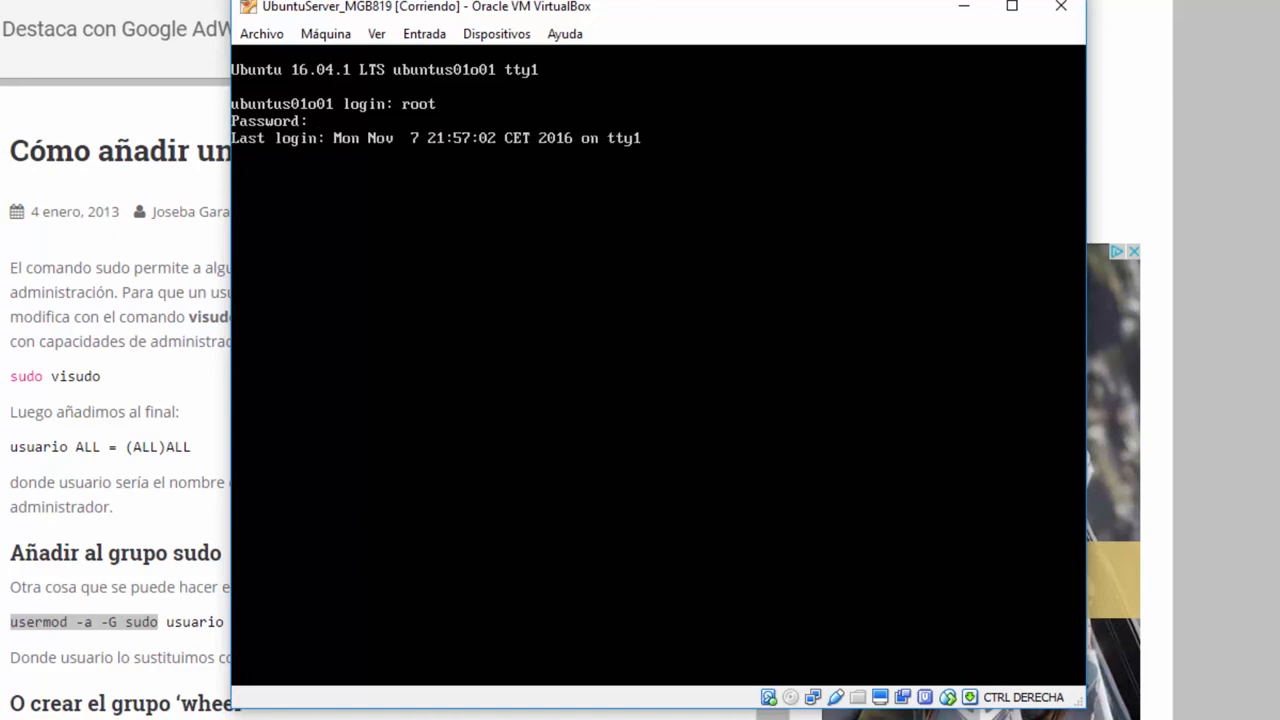